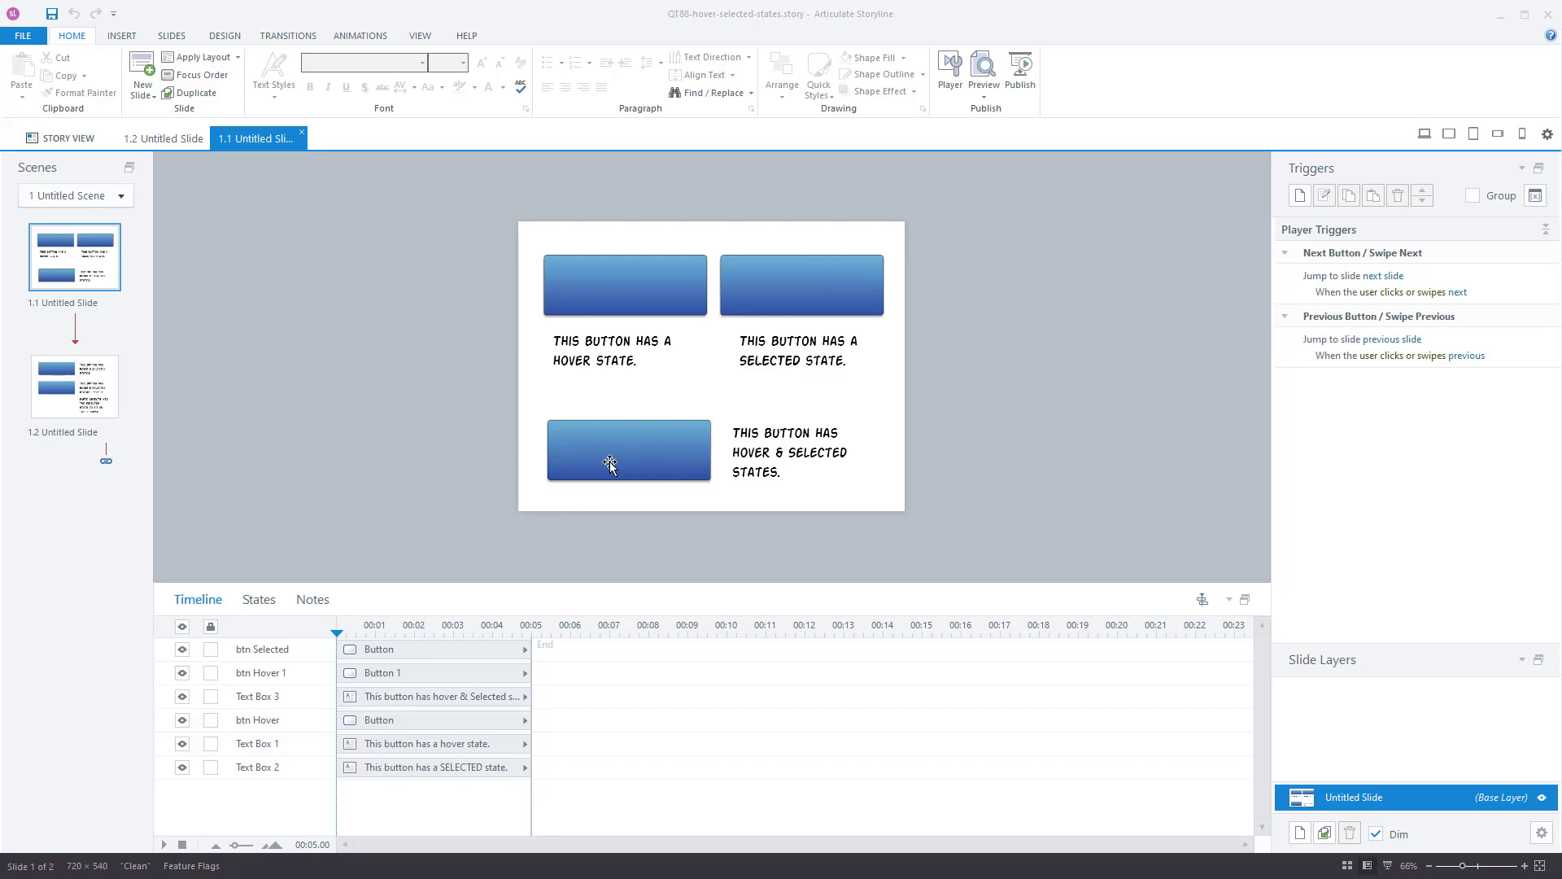
Review the states defined for each of the three buttons on slide 1.1, including Hover and Selected.
left_click(626, 290)
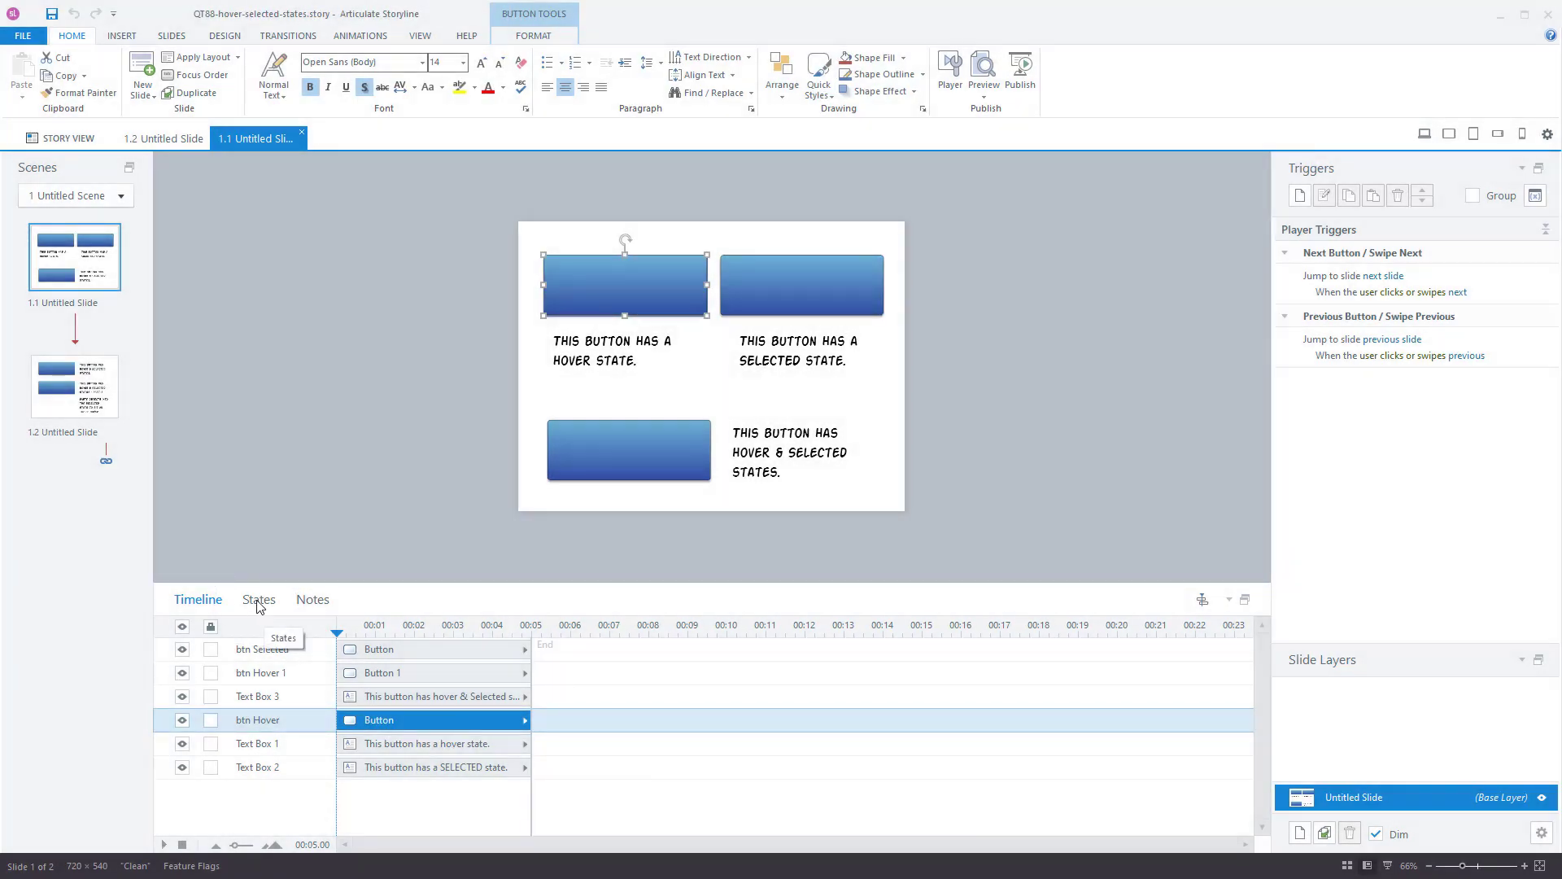
left_click(257, 602)
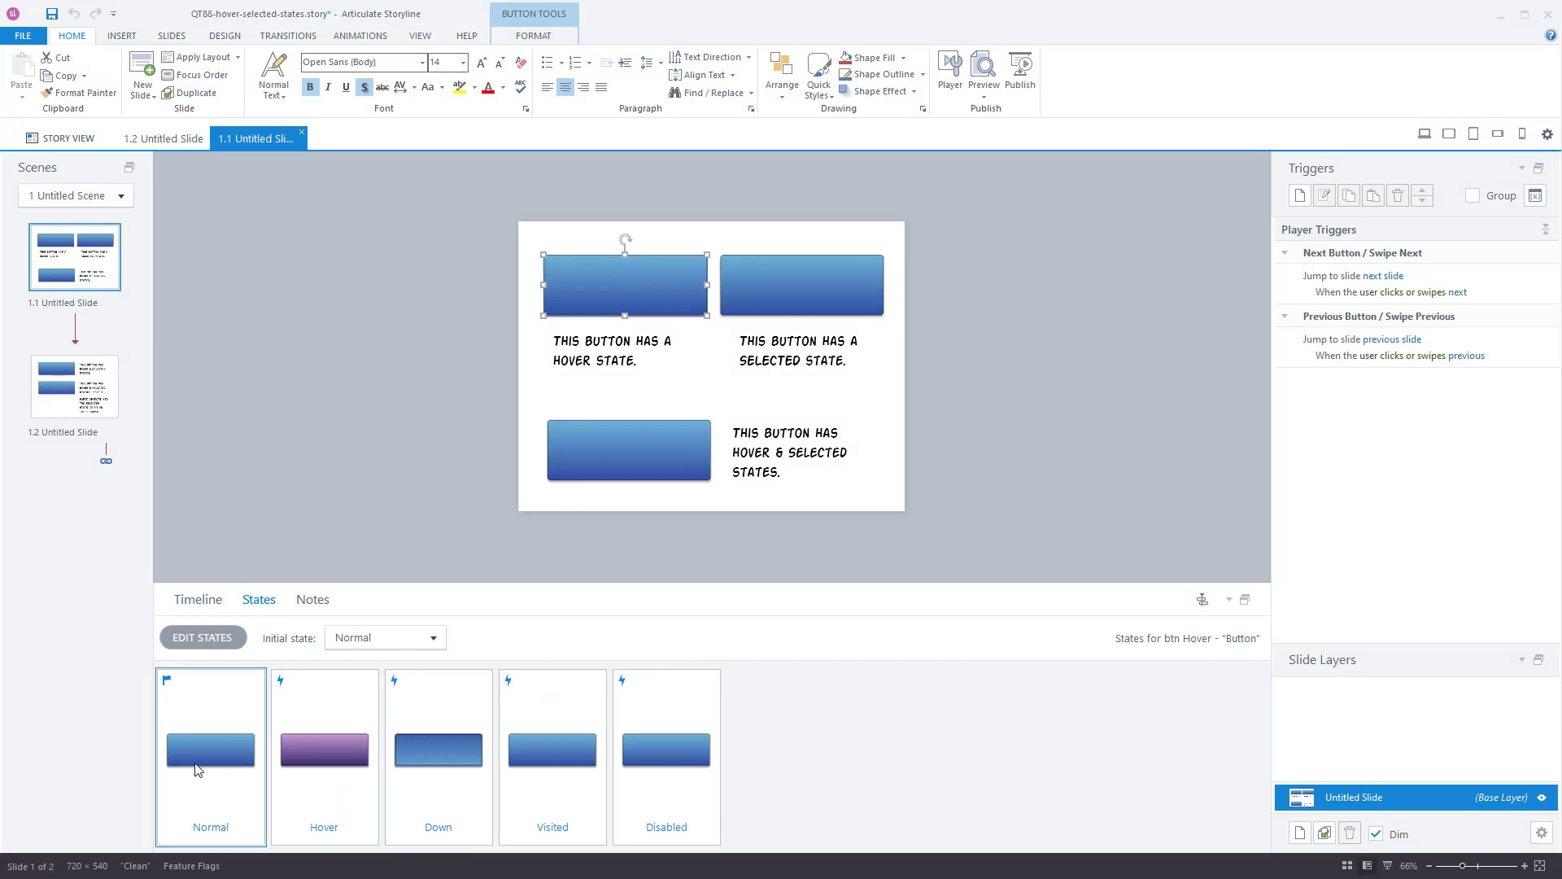
left_click(317, 750)
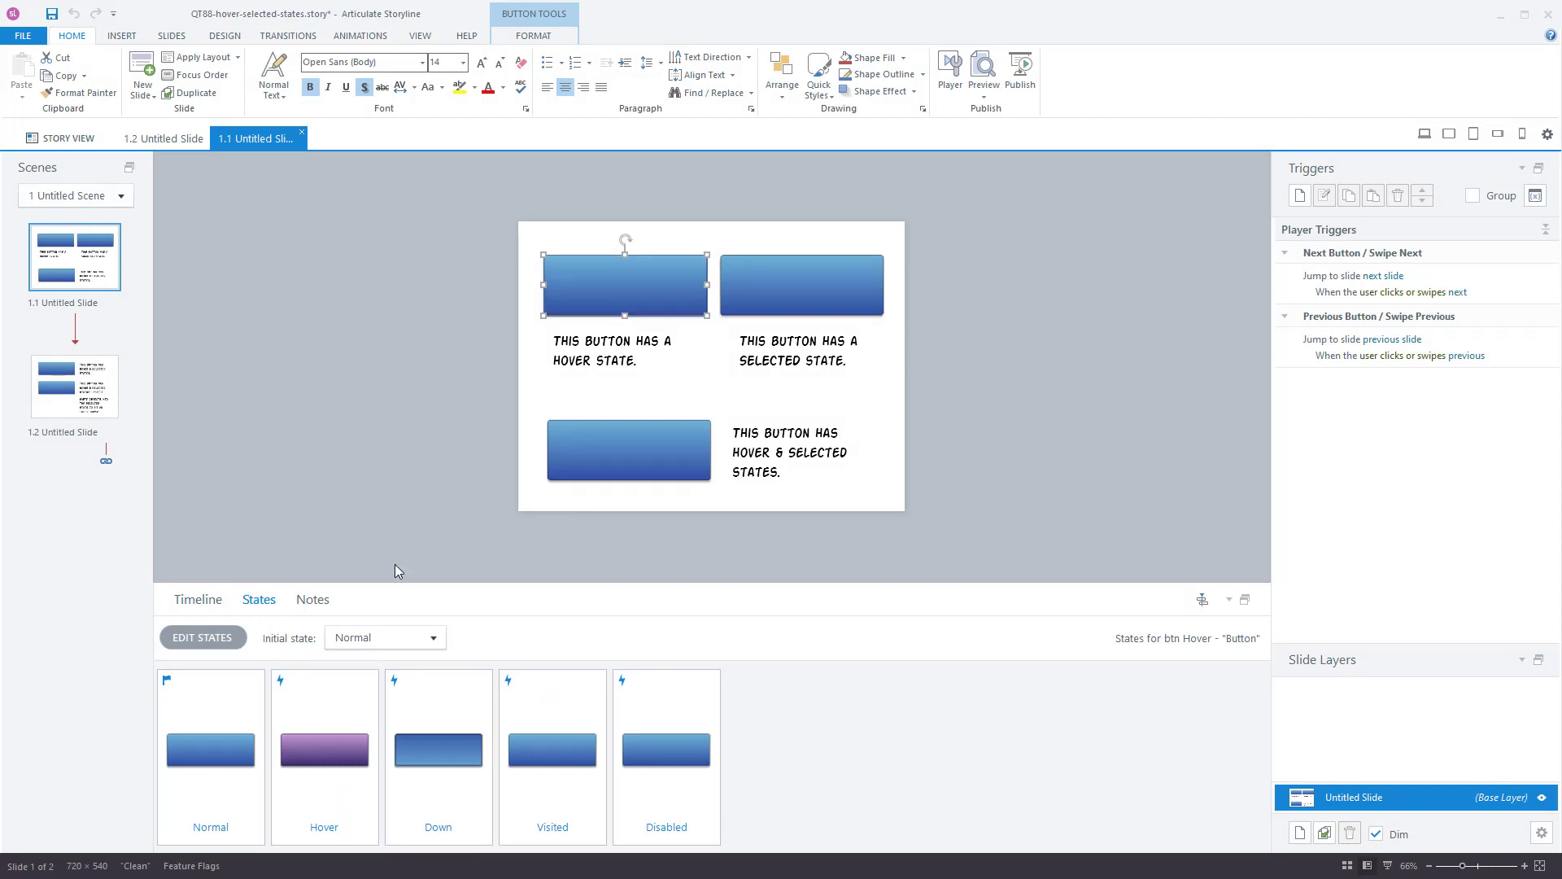
left_click(827, 282)
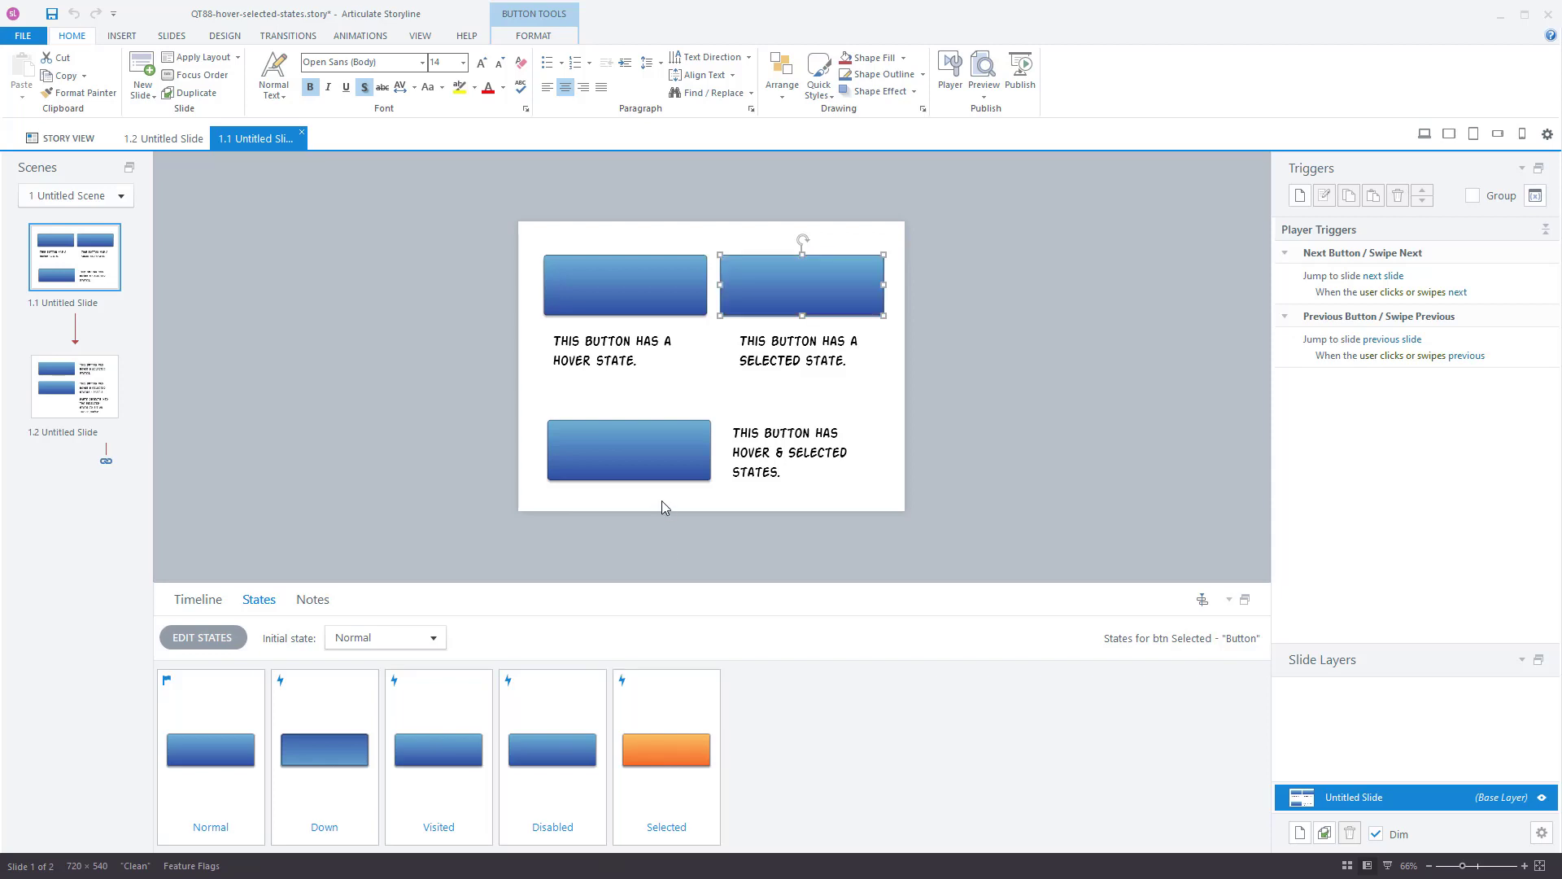
left_click(642, 460)
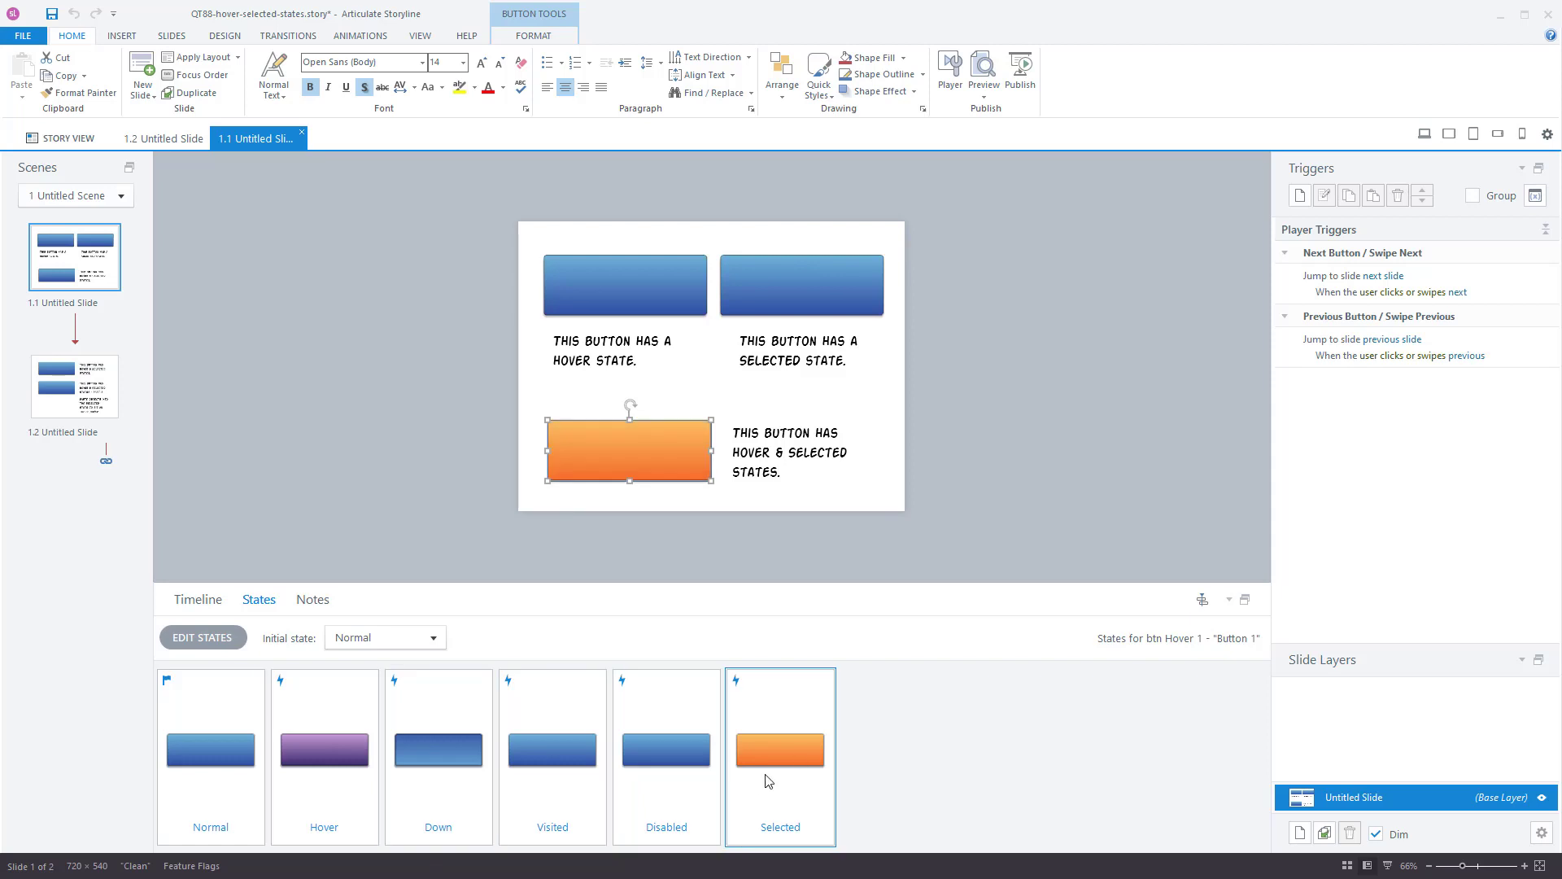
left_click(317, 519)
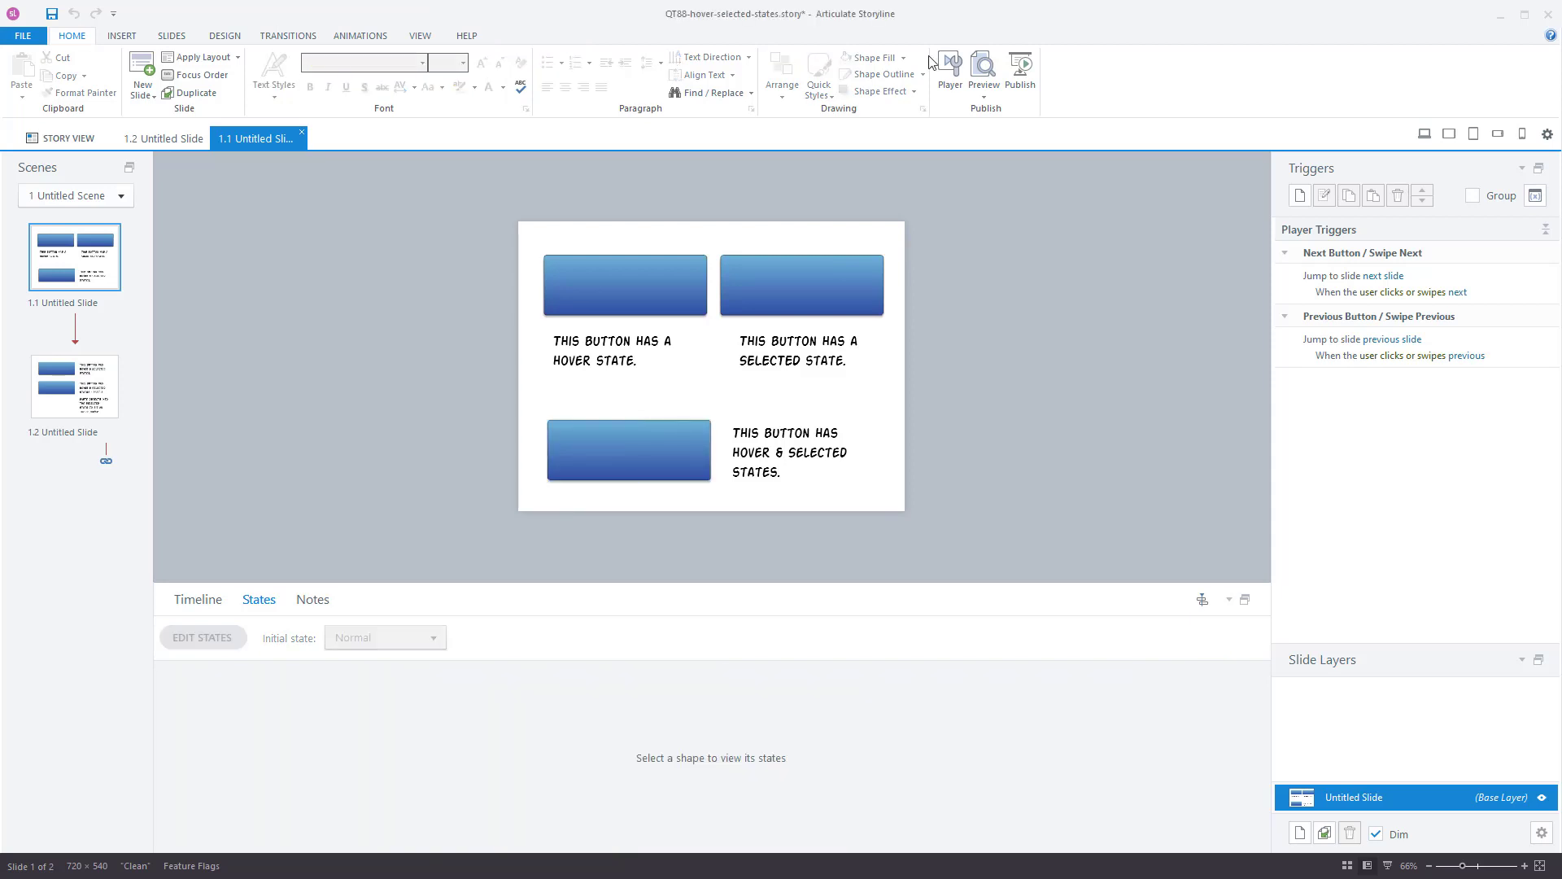
Preview slide 1.1 and toggle the Selected state on the Selected button and the Hover & Selected button, then close the preview.
left_click(985, 102)
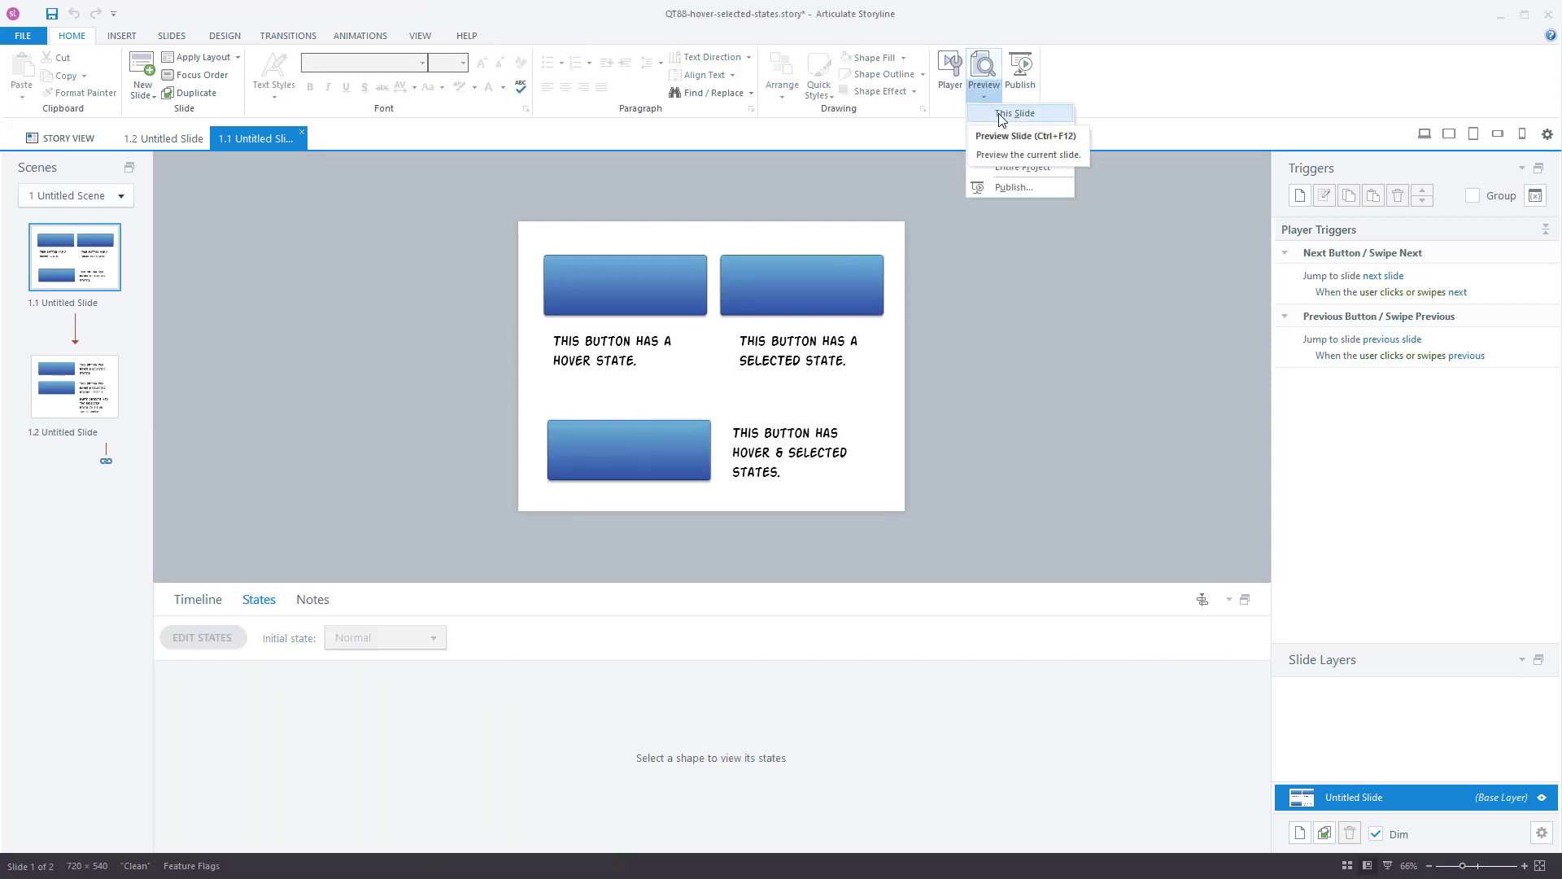
left_click(1001, 119)
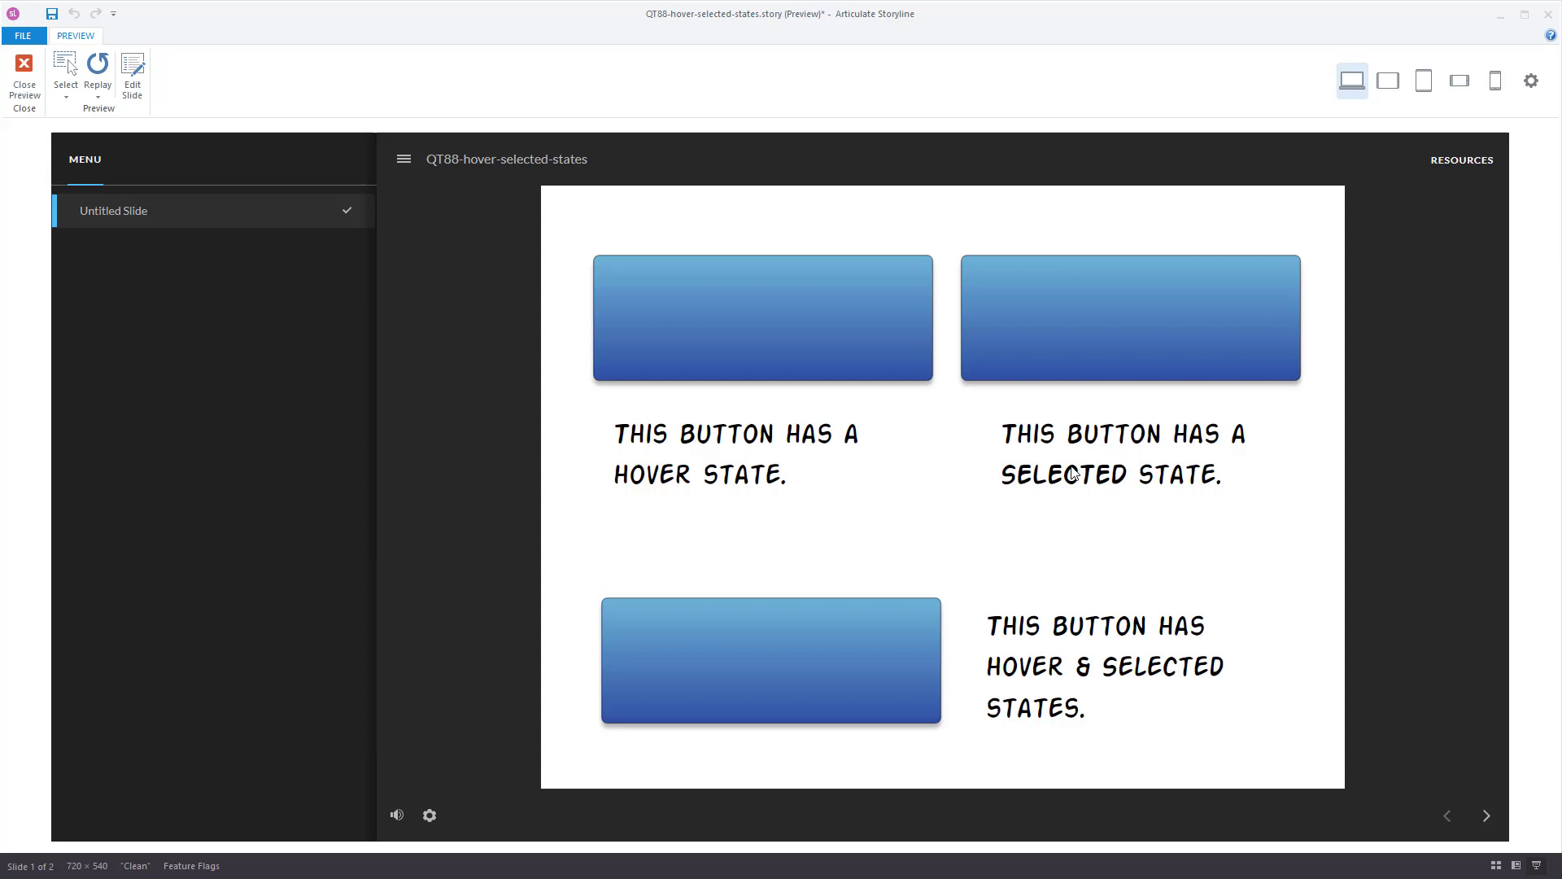
left_click(1142, 350)
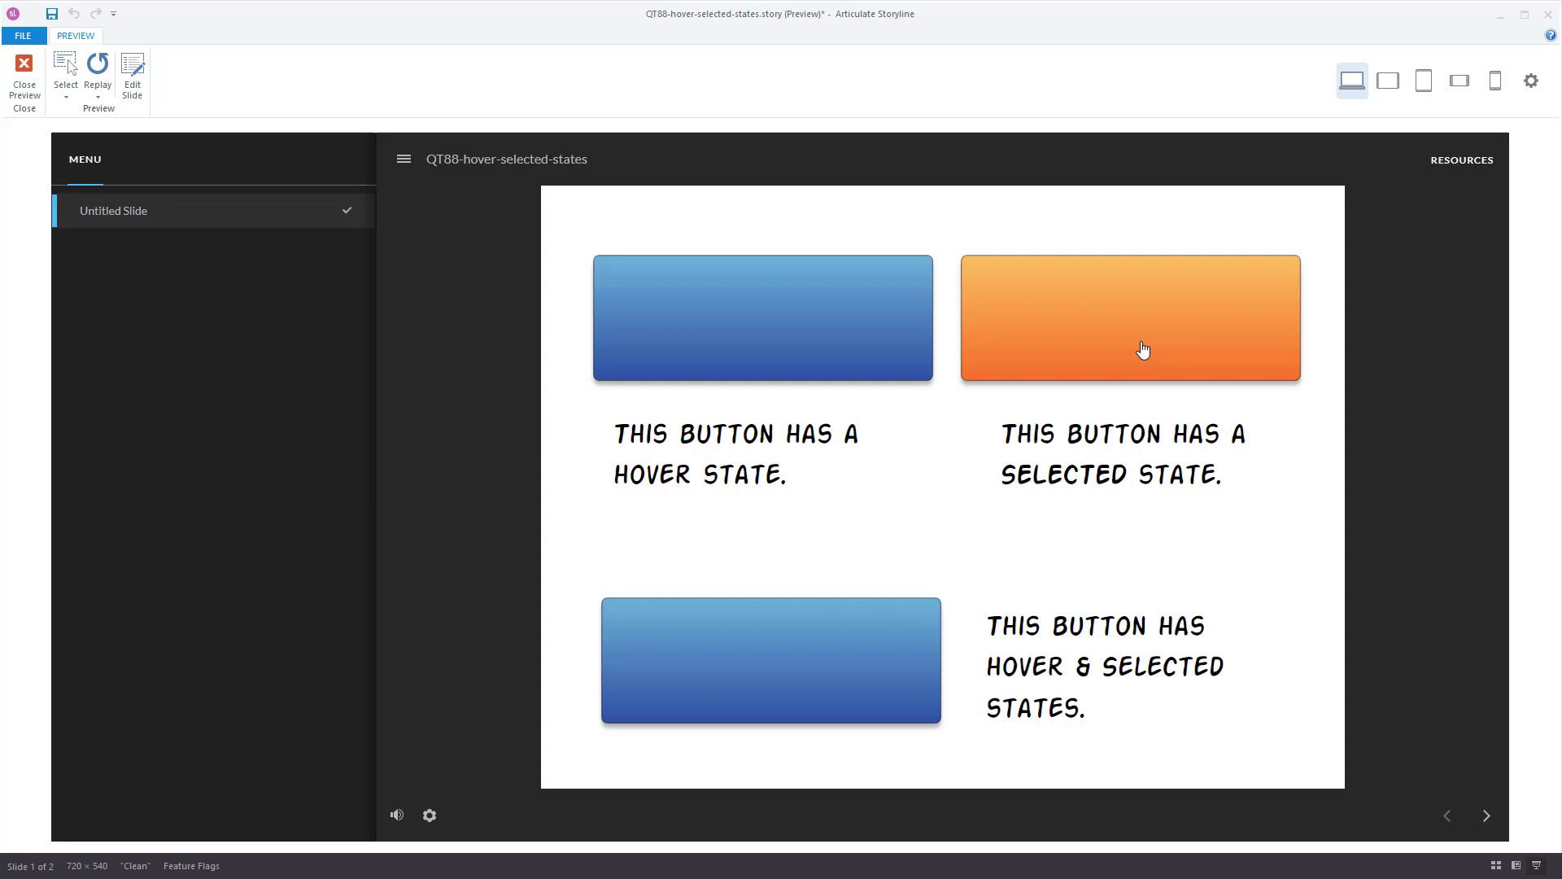
left_click(1143, 350)
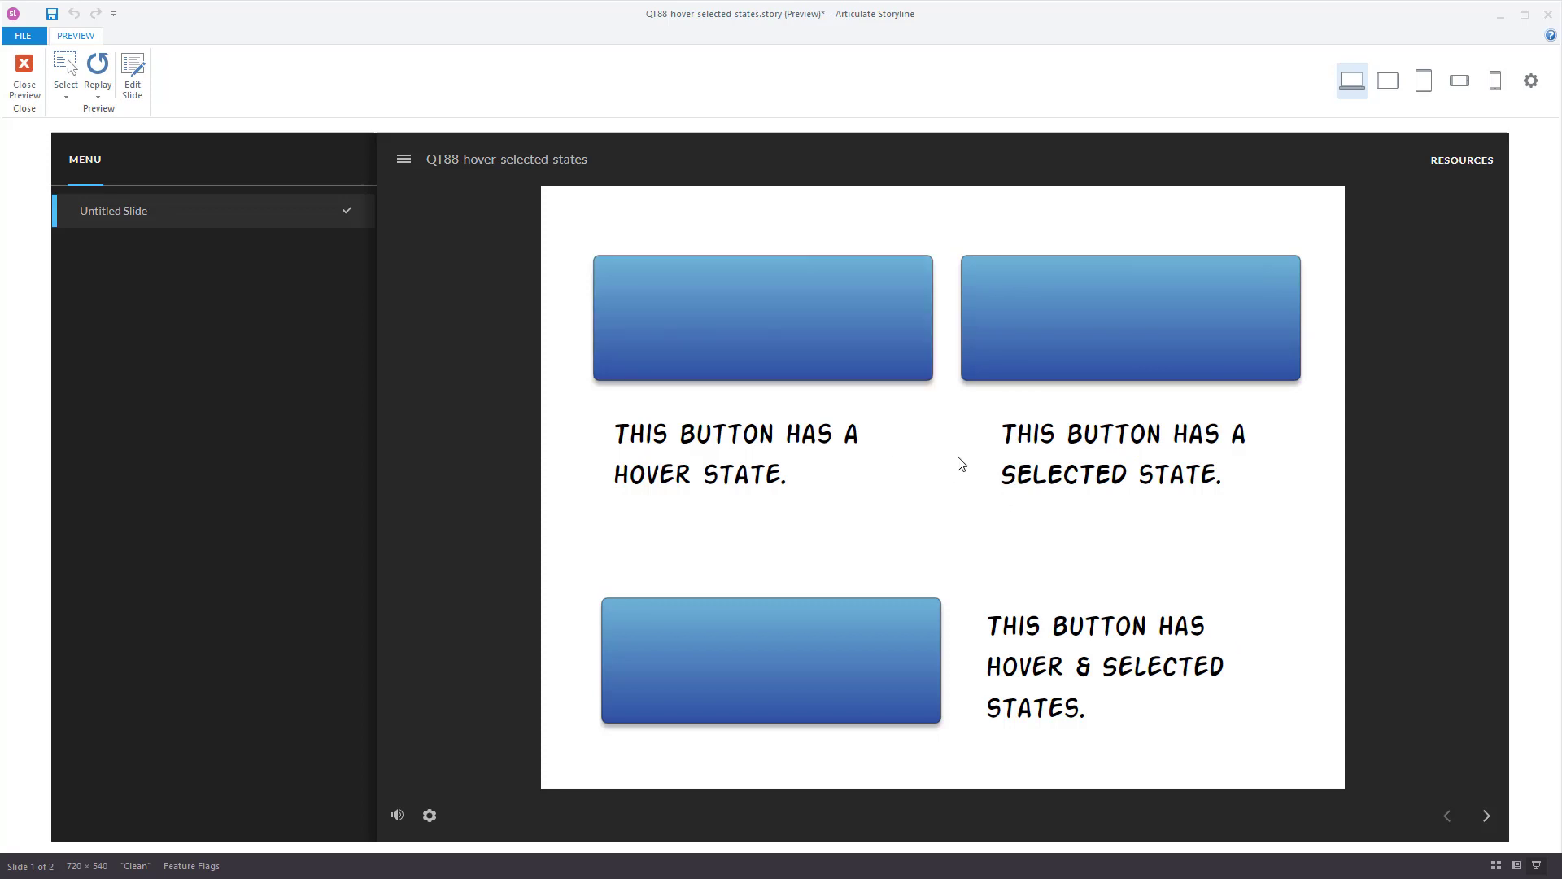
left_click(1097, 340)
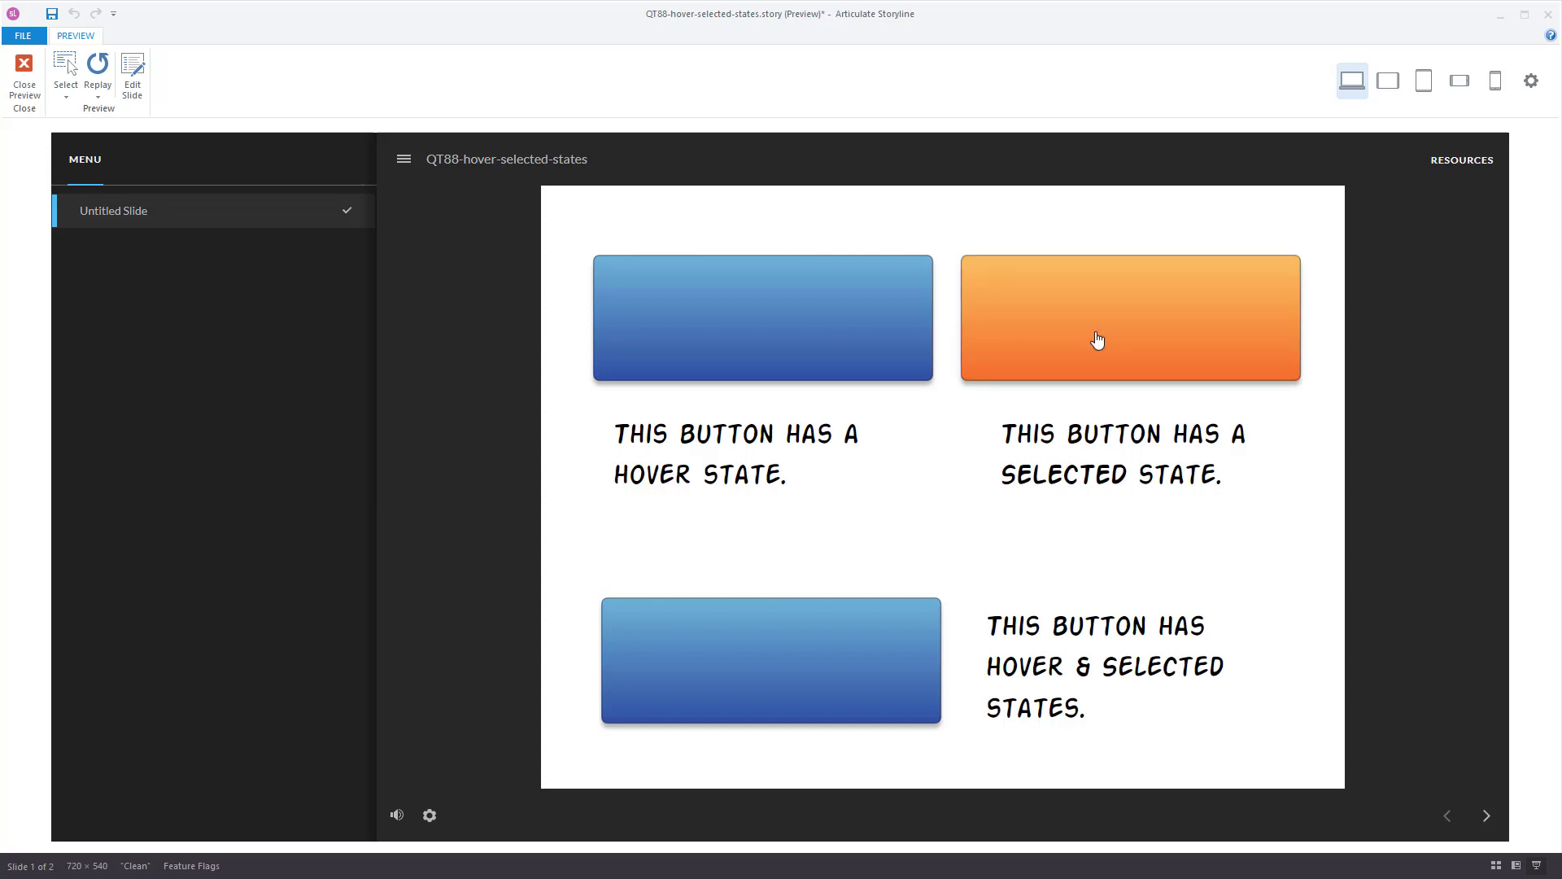
left_click(1097, 340)
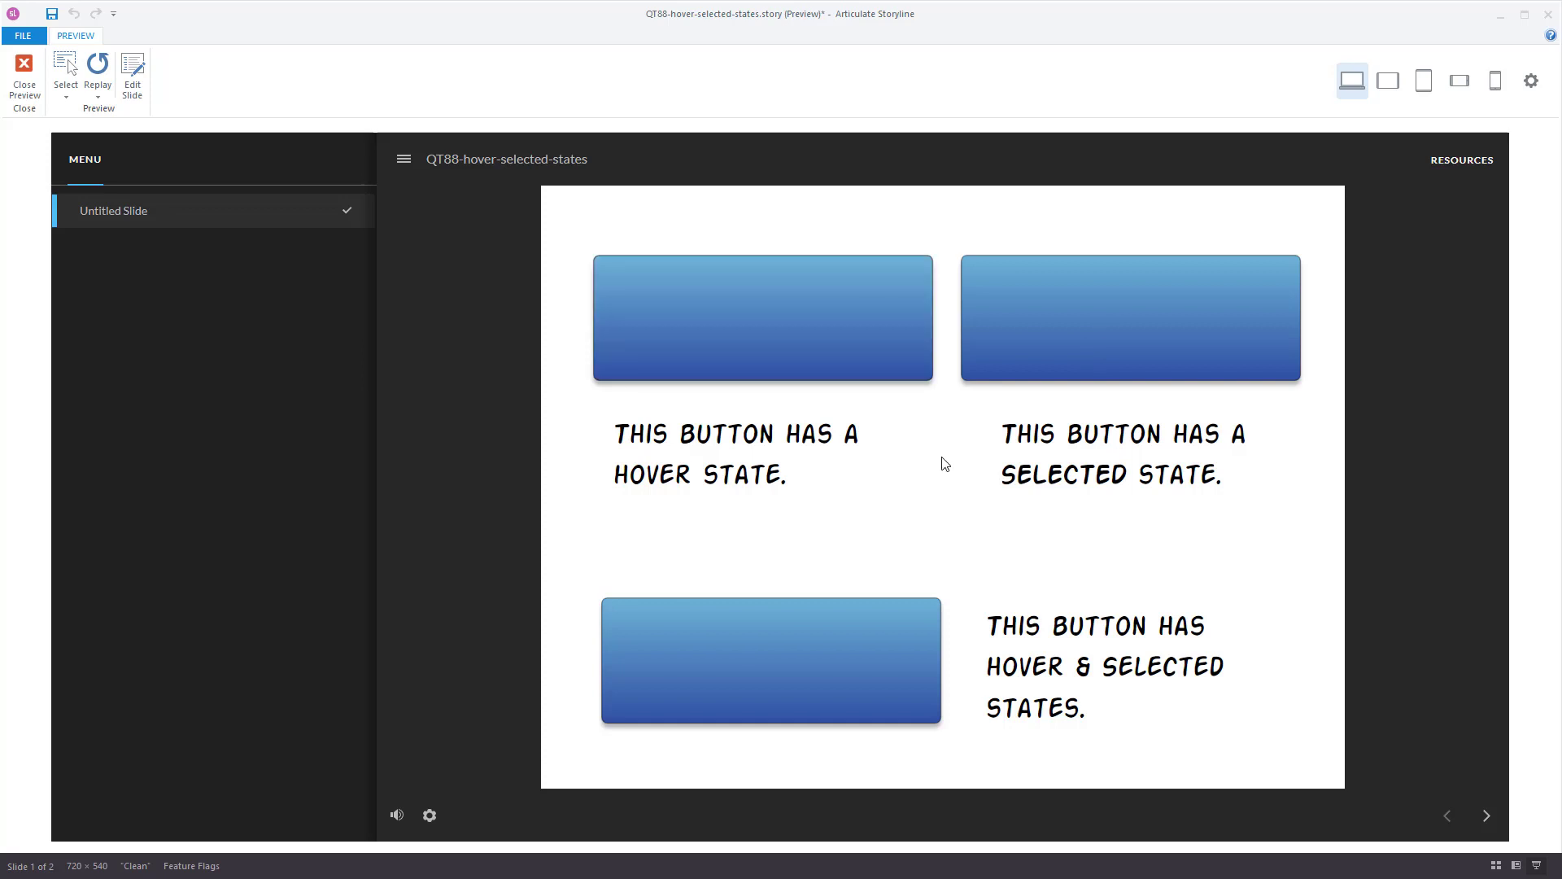
left_click(1111, 349)
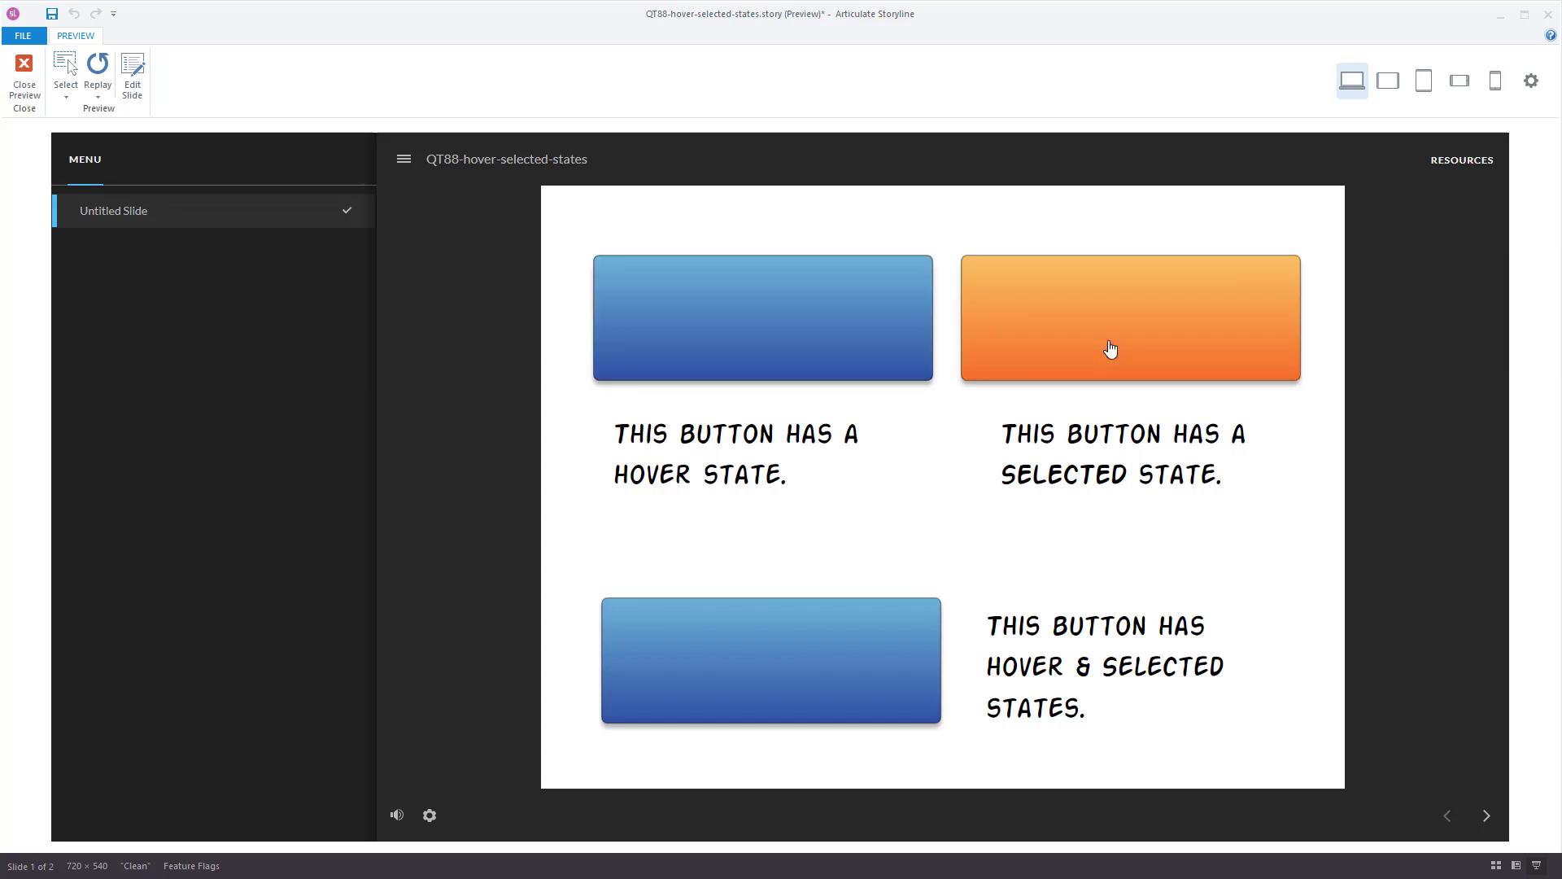
left_click(1110, 349)
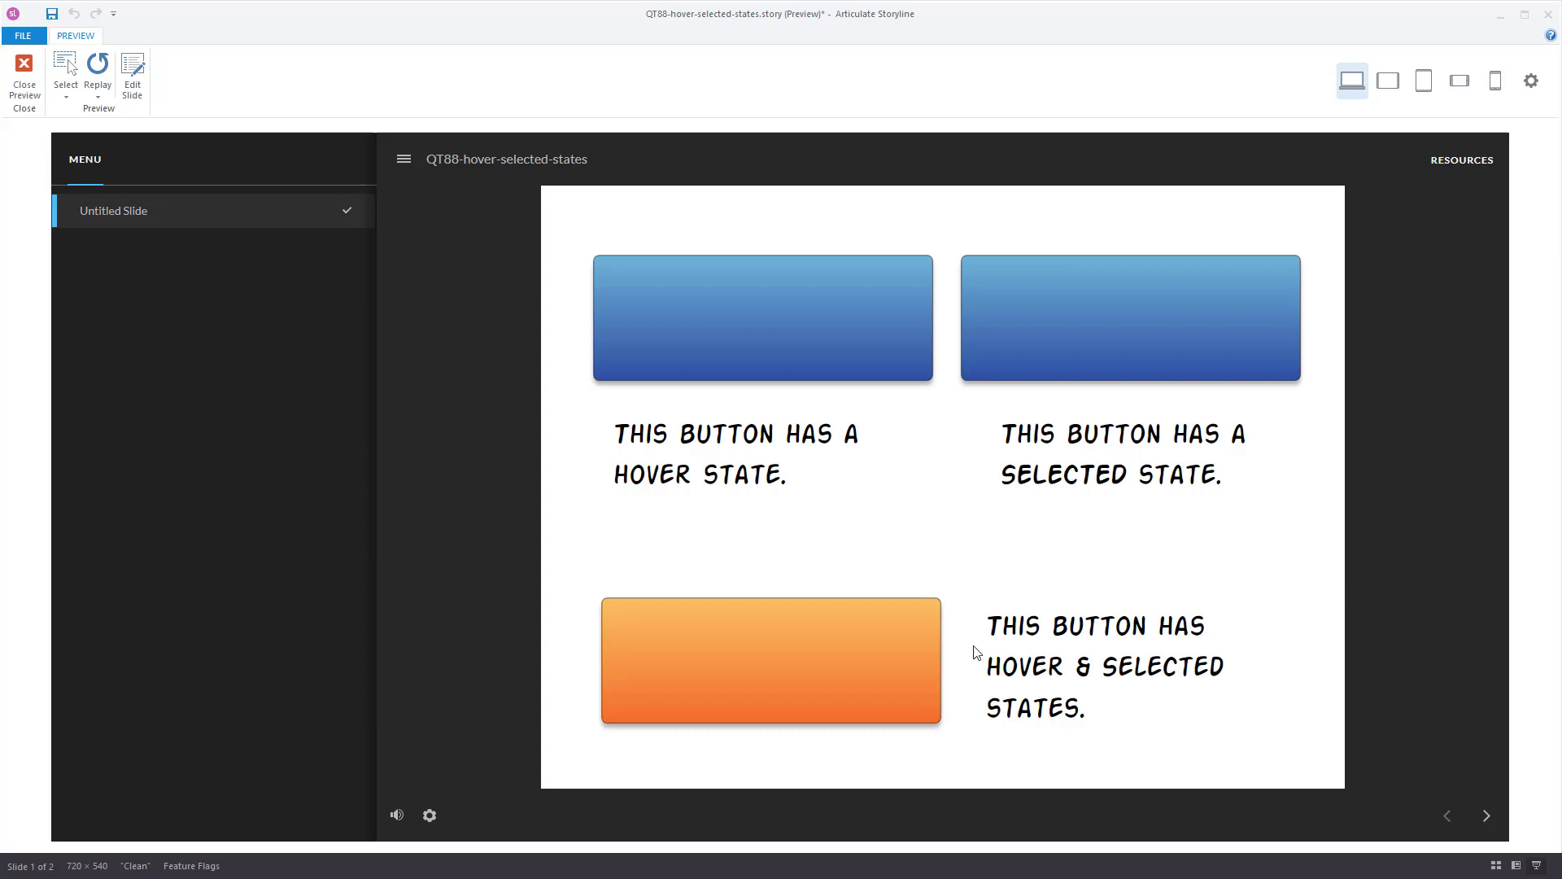
left_click(874, 666)
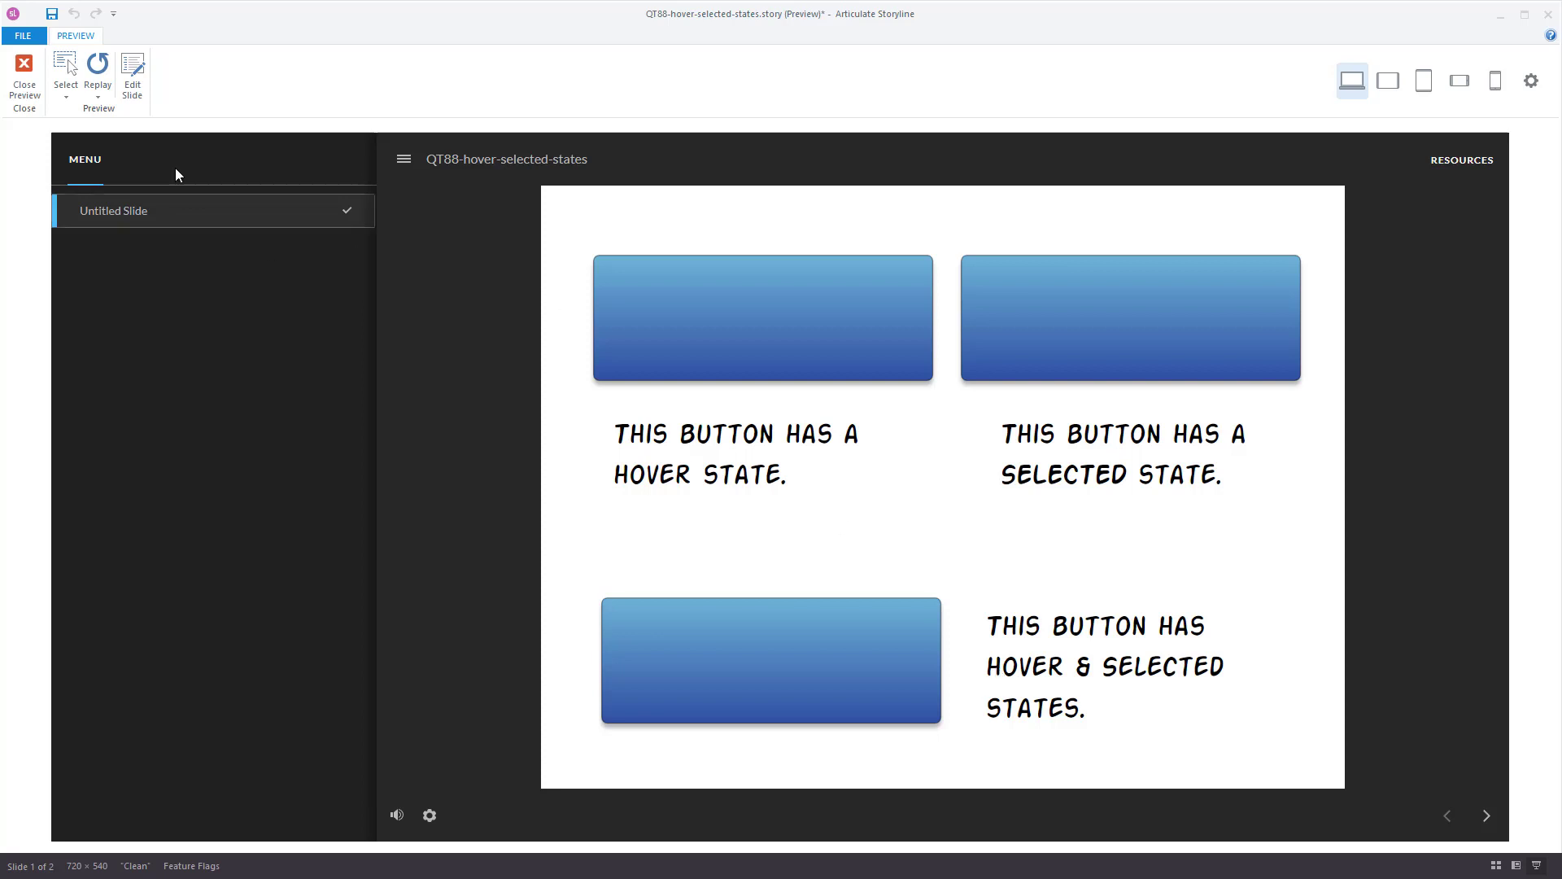
left_click(24, 77)
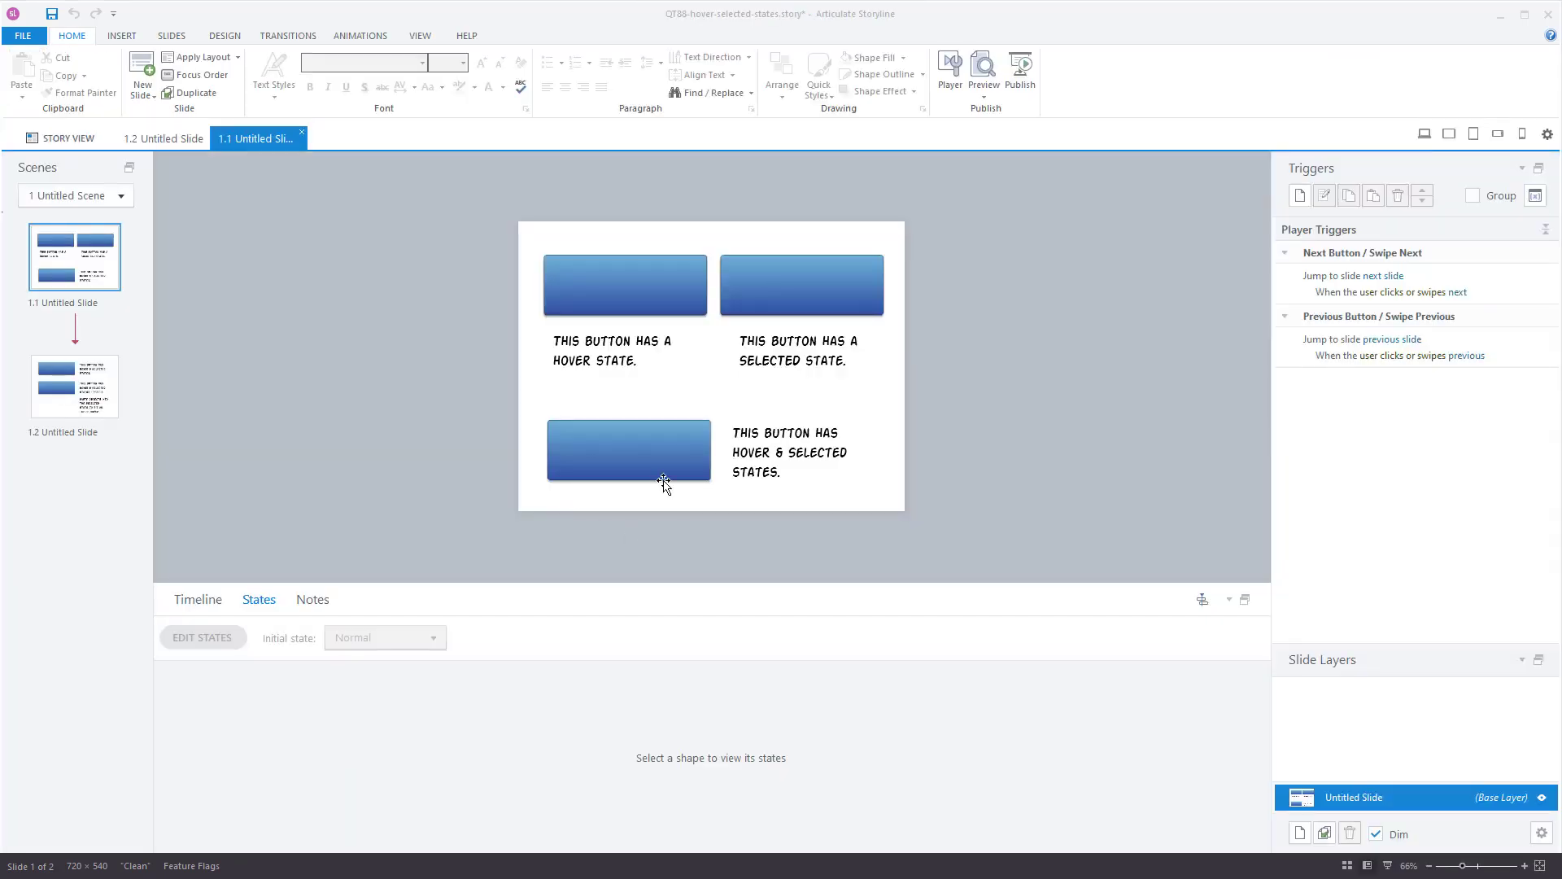
Open slide 1.2 and inspect the Selected state of both buttons.
left_click(103, 411)
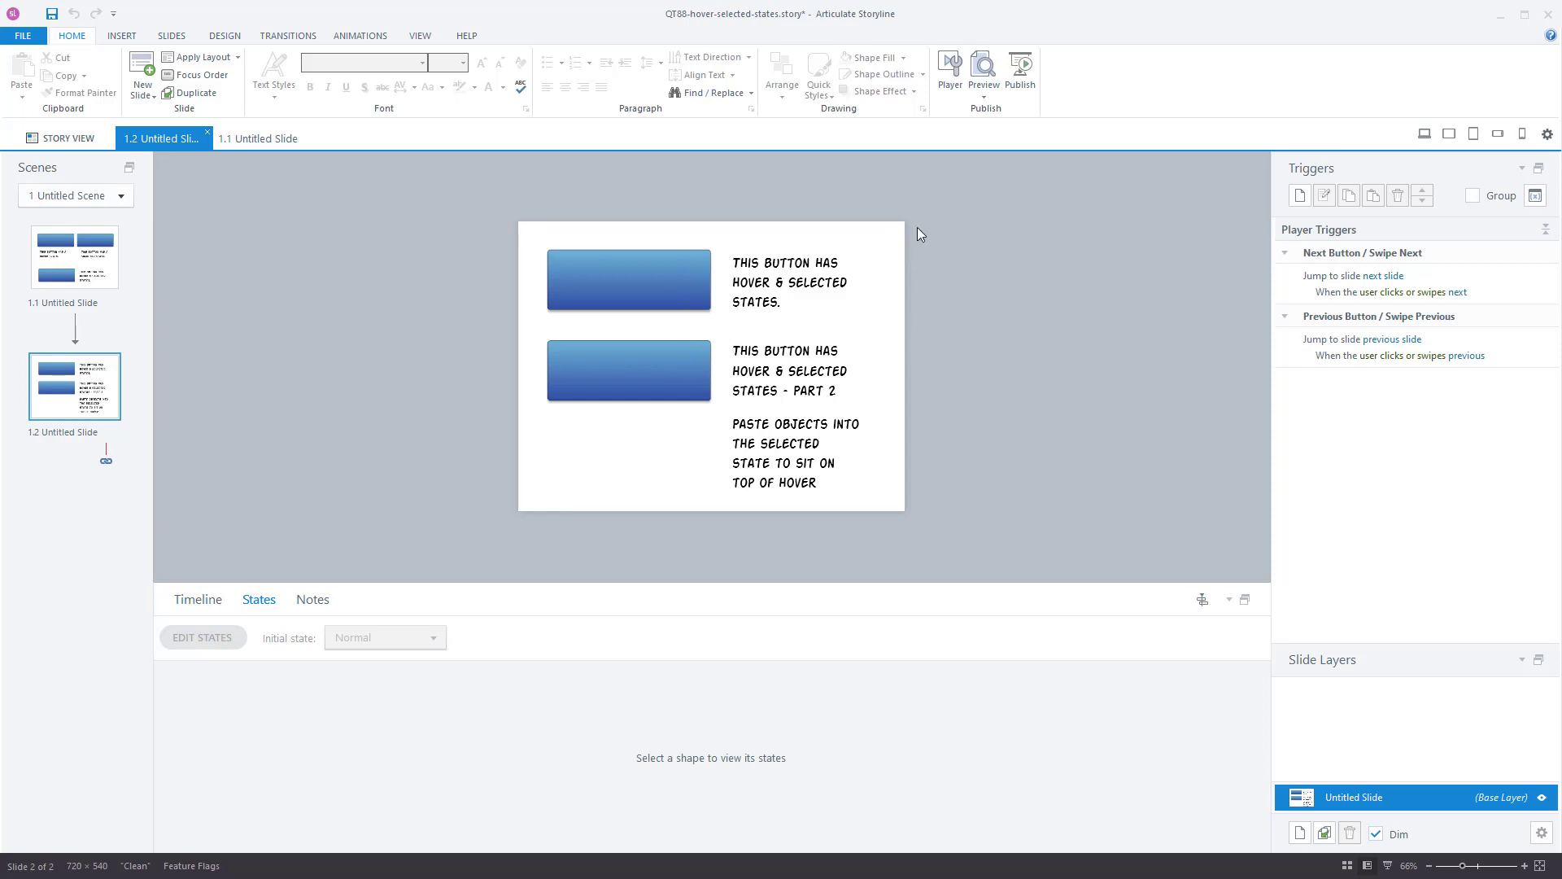
left_click(631, 267)
left_click(777, 769)
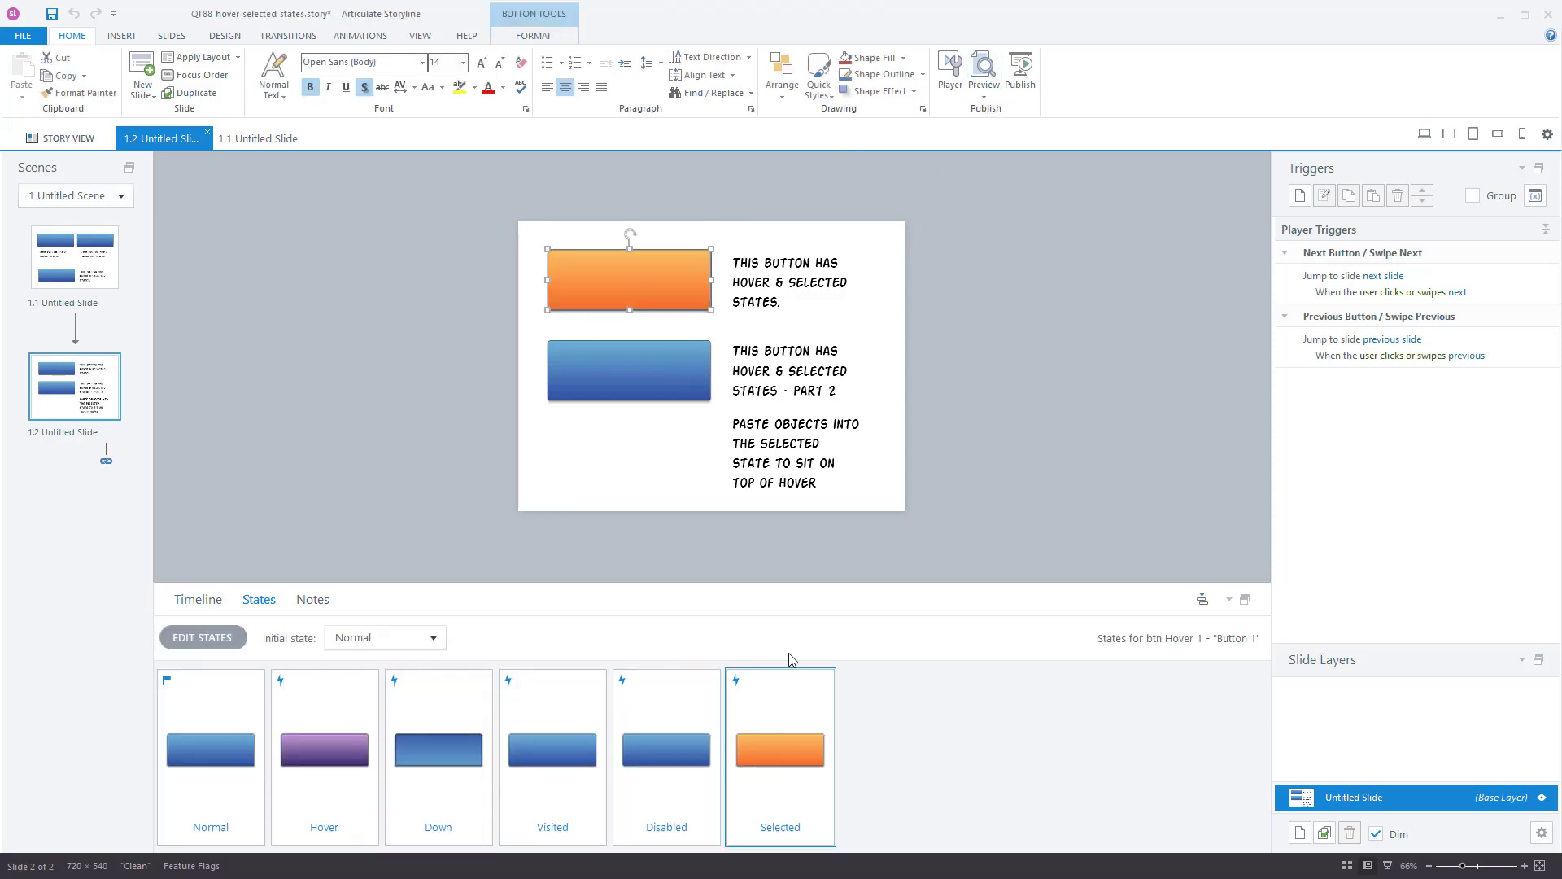
left_click(631, 384)
left_click(771, 775)
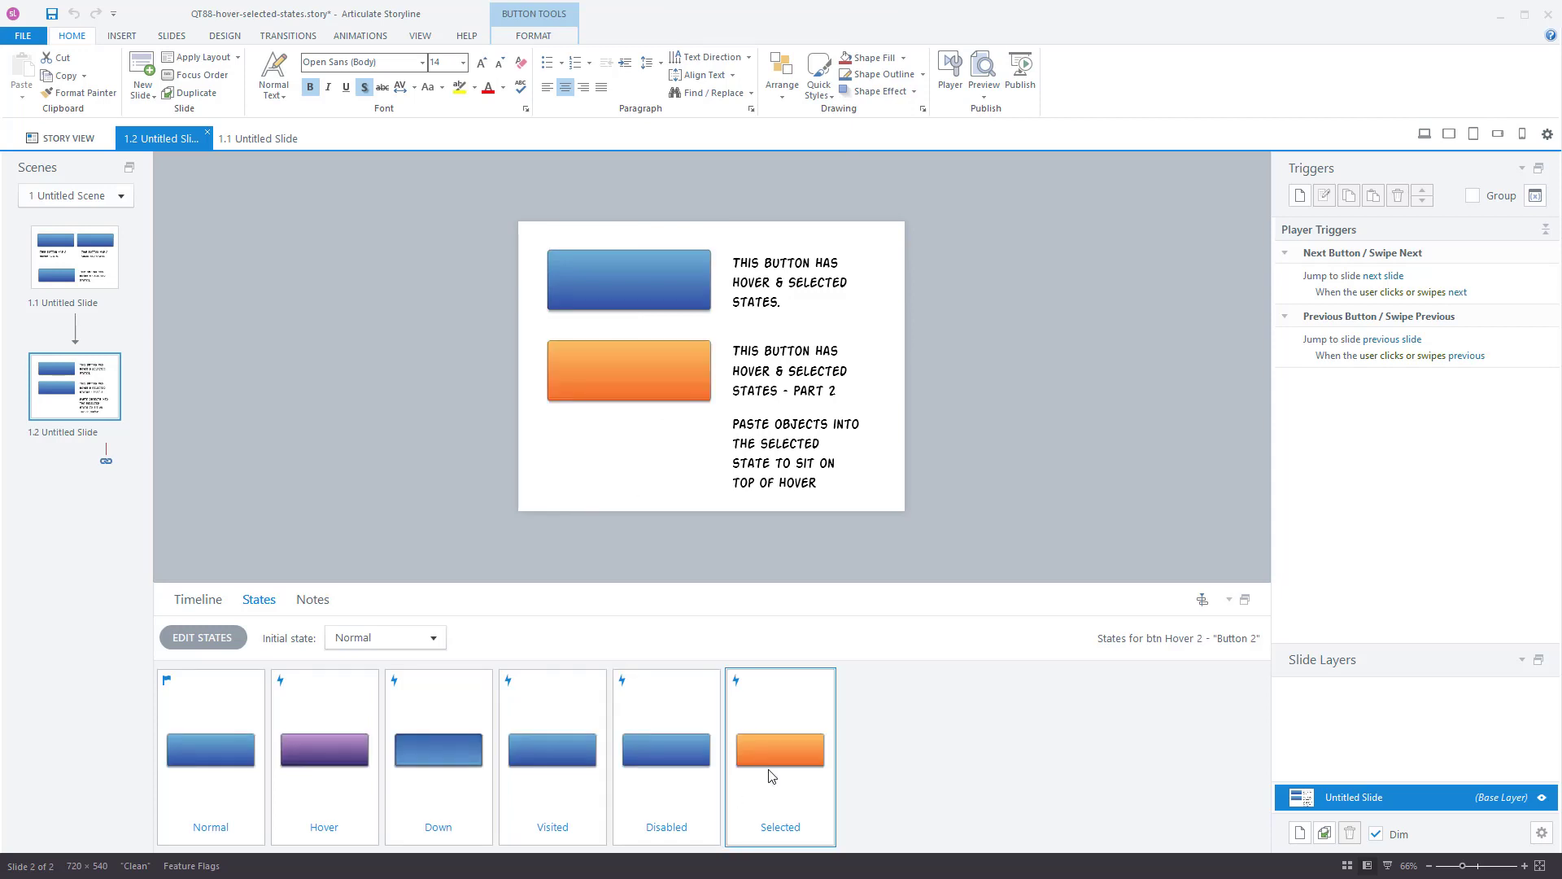
left_click(684, 378)
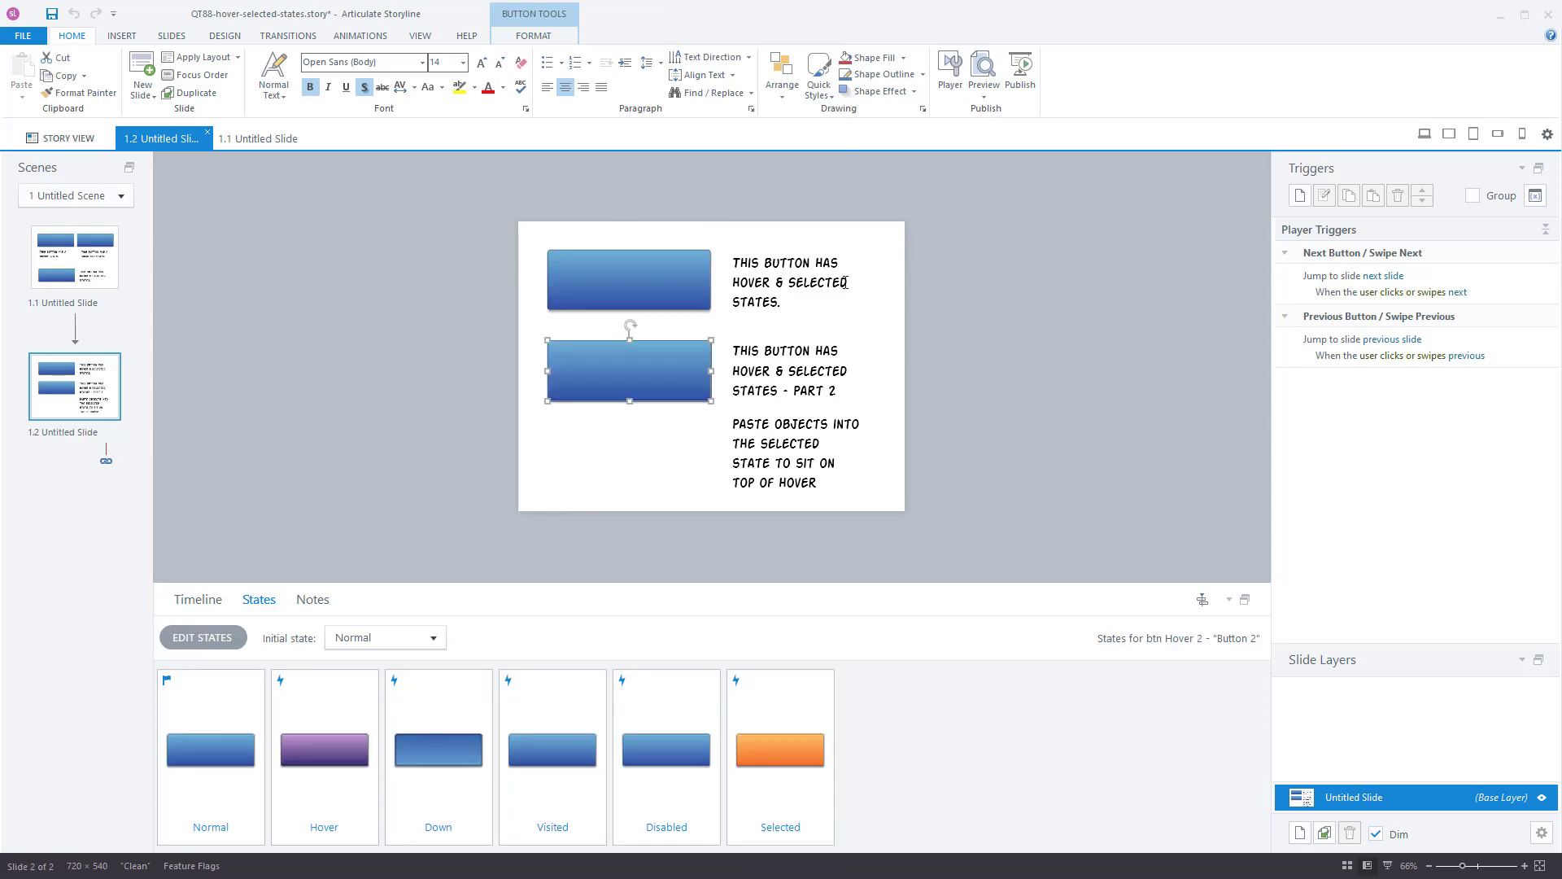
Preview slide 1.2, select both buttons to test their states, and close the preview.
left_click(984, 96)
left_click(1008, 118)
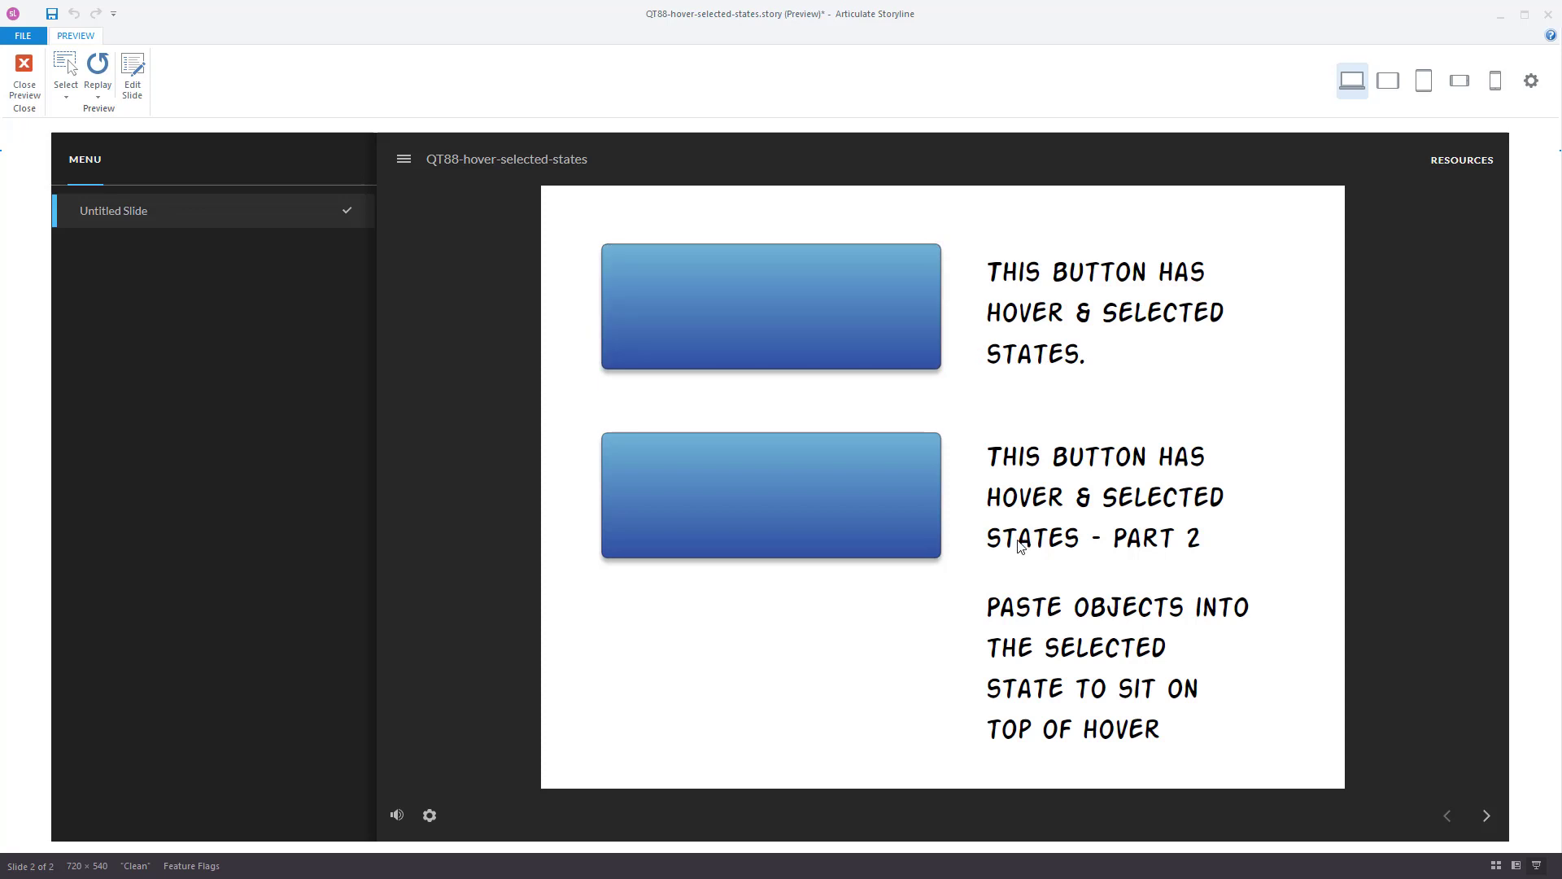
left_click(872, 518)
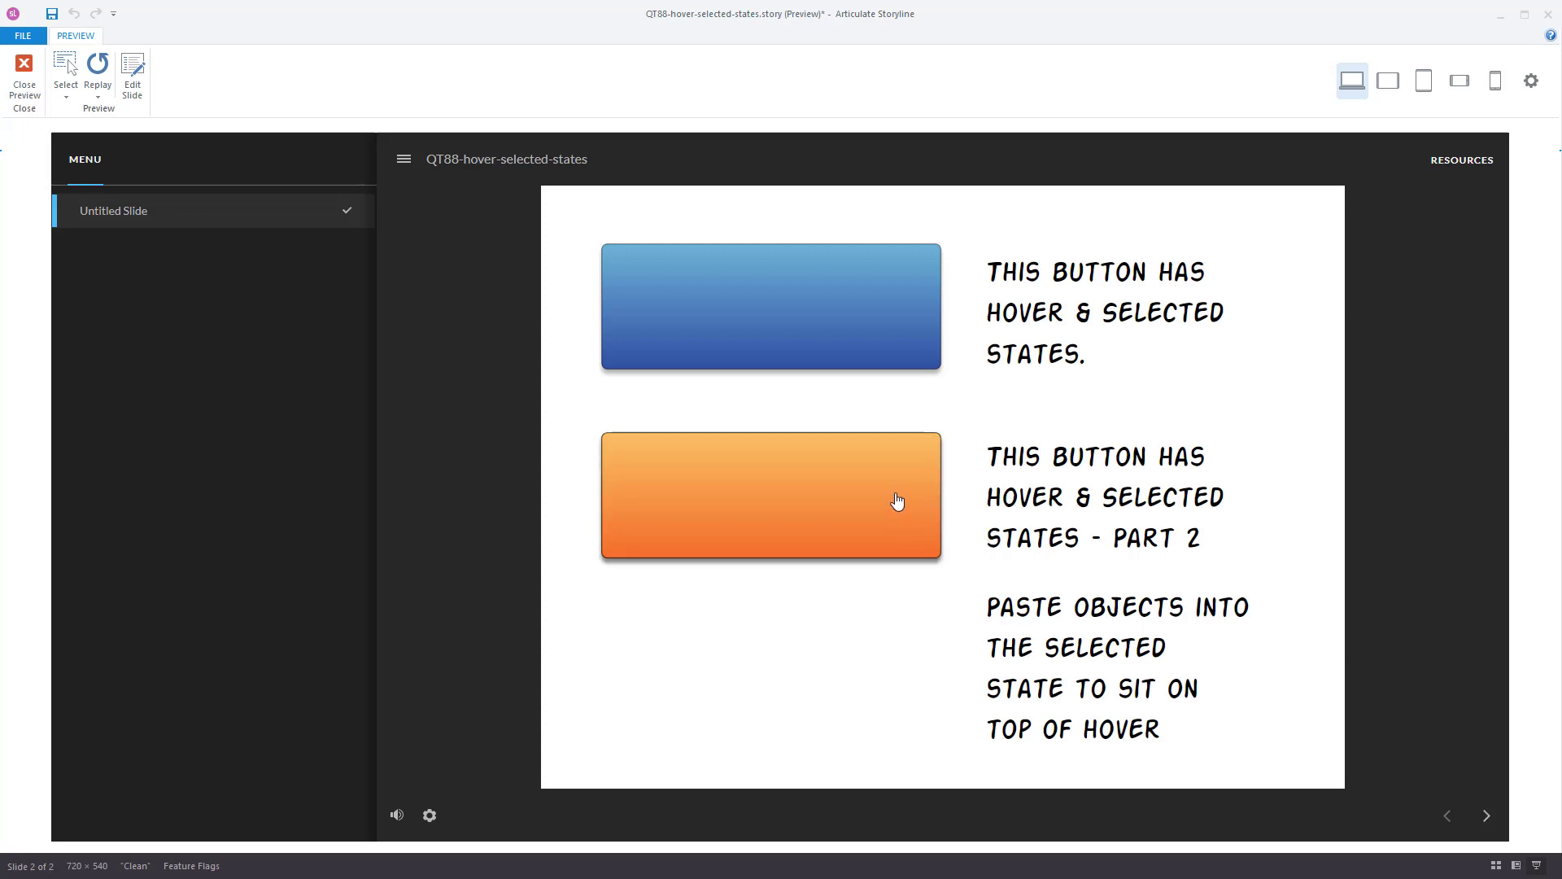
left_click(874, 327)
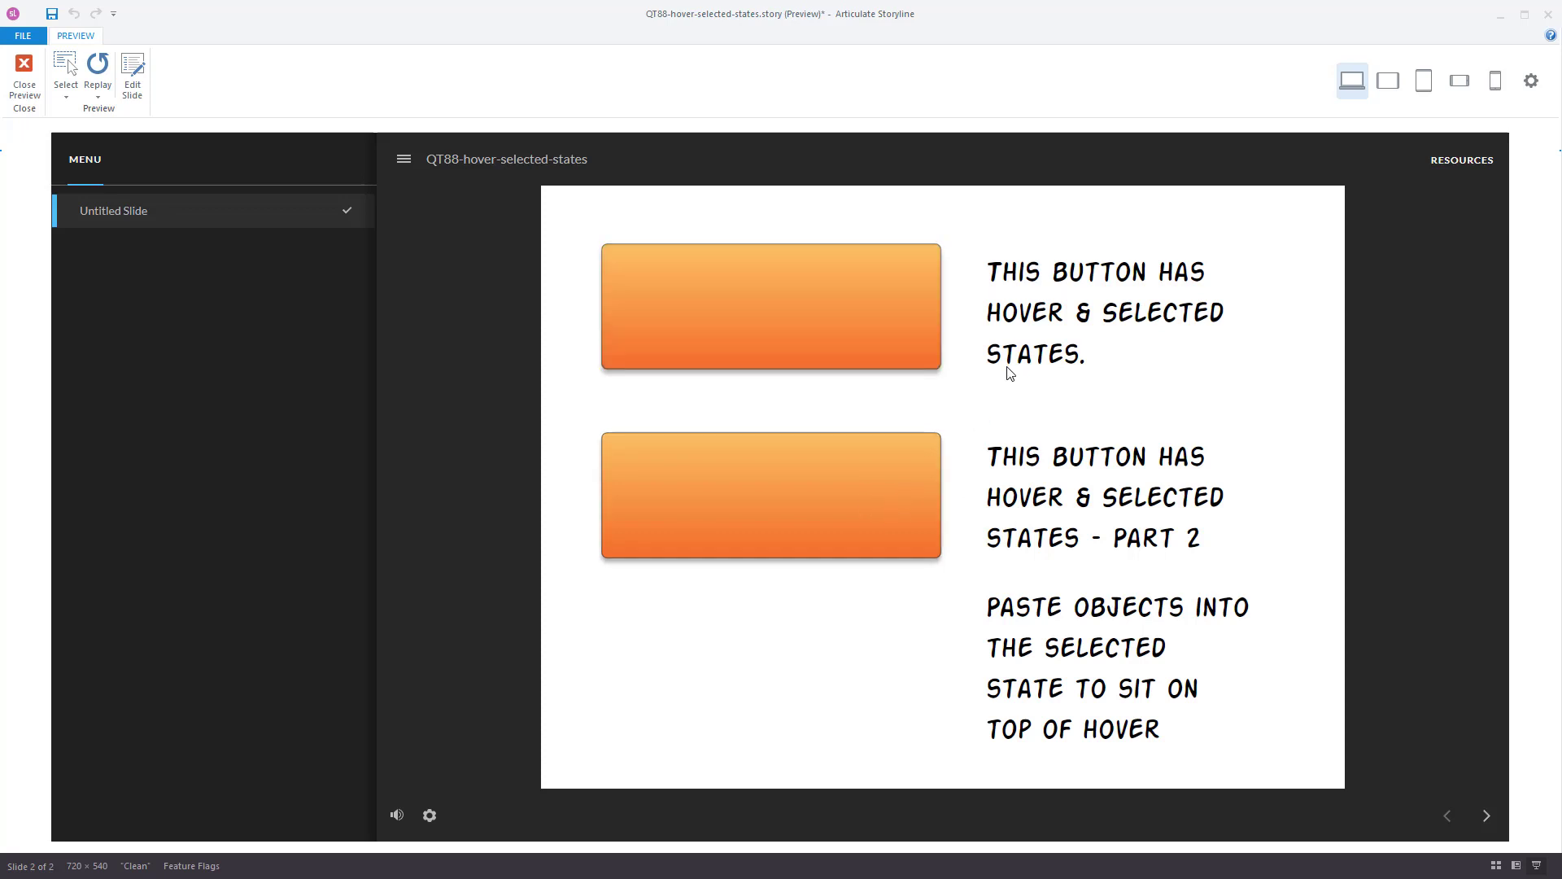
left_click(24, 73)
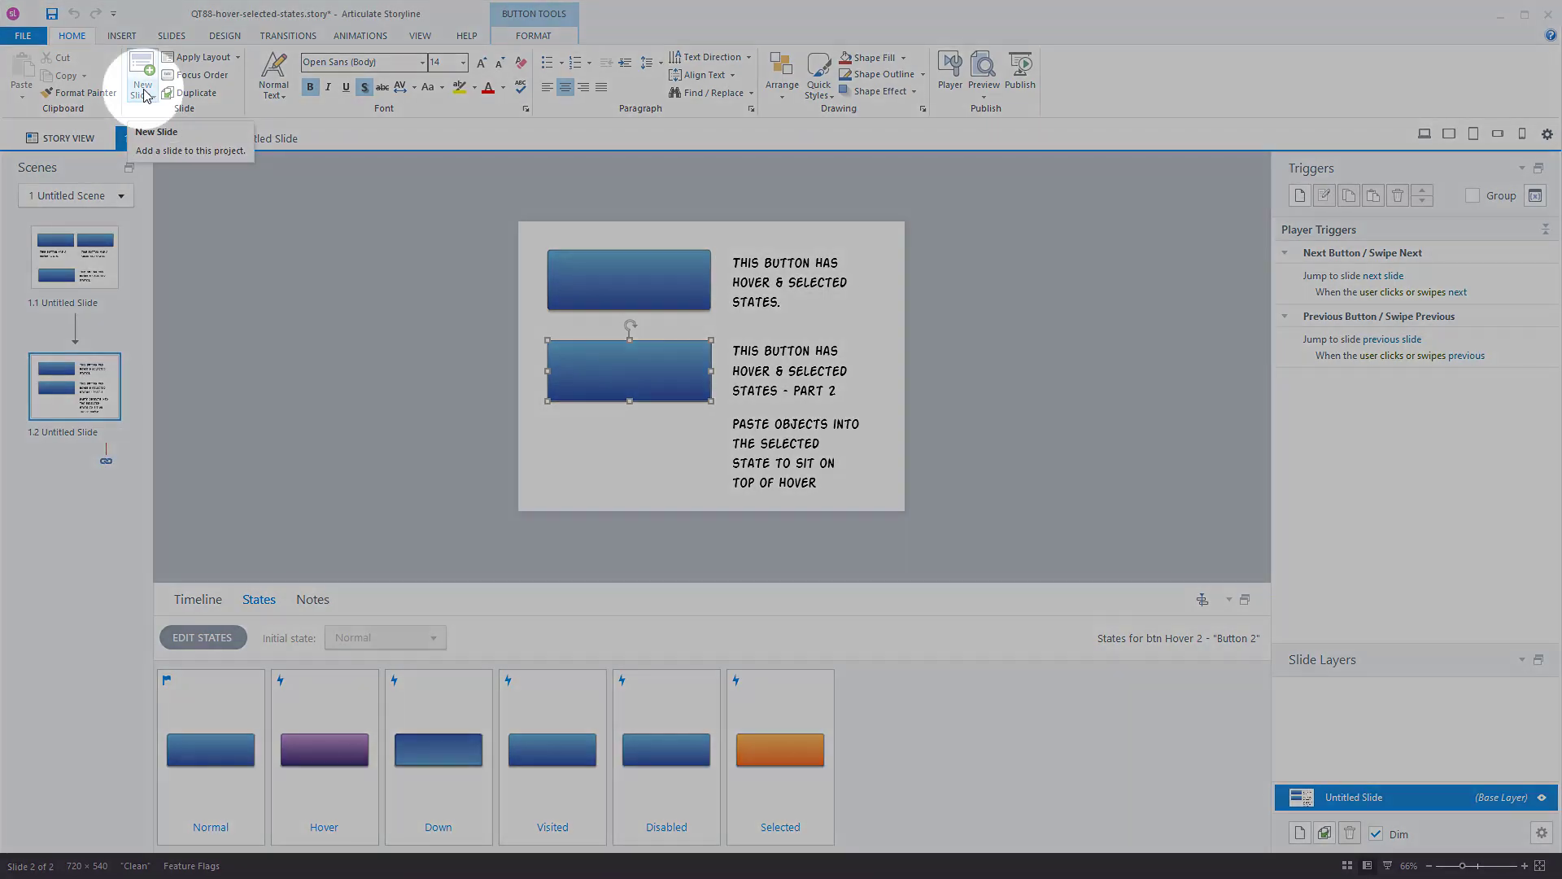
Add a blank slide after slide 1.2 using a basic layout.
left_click(143, 93)
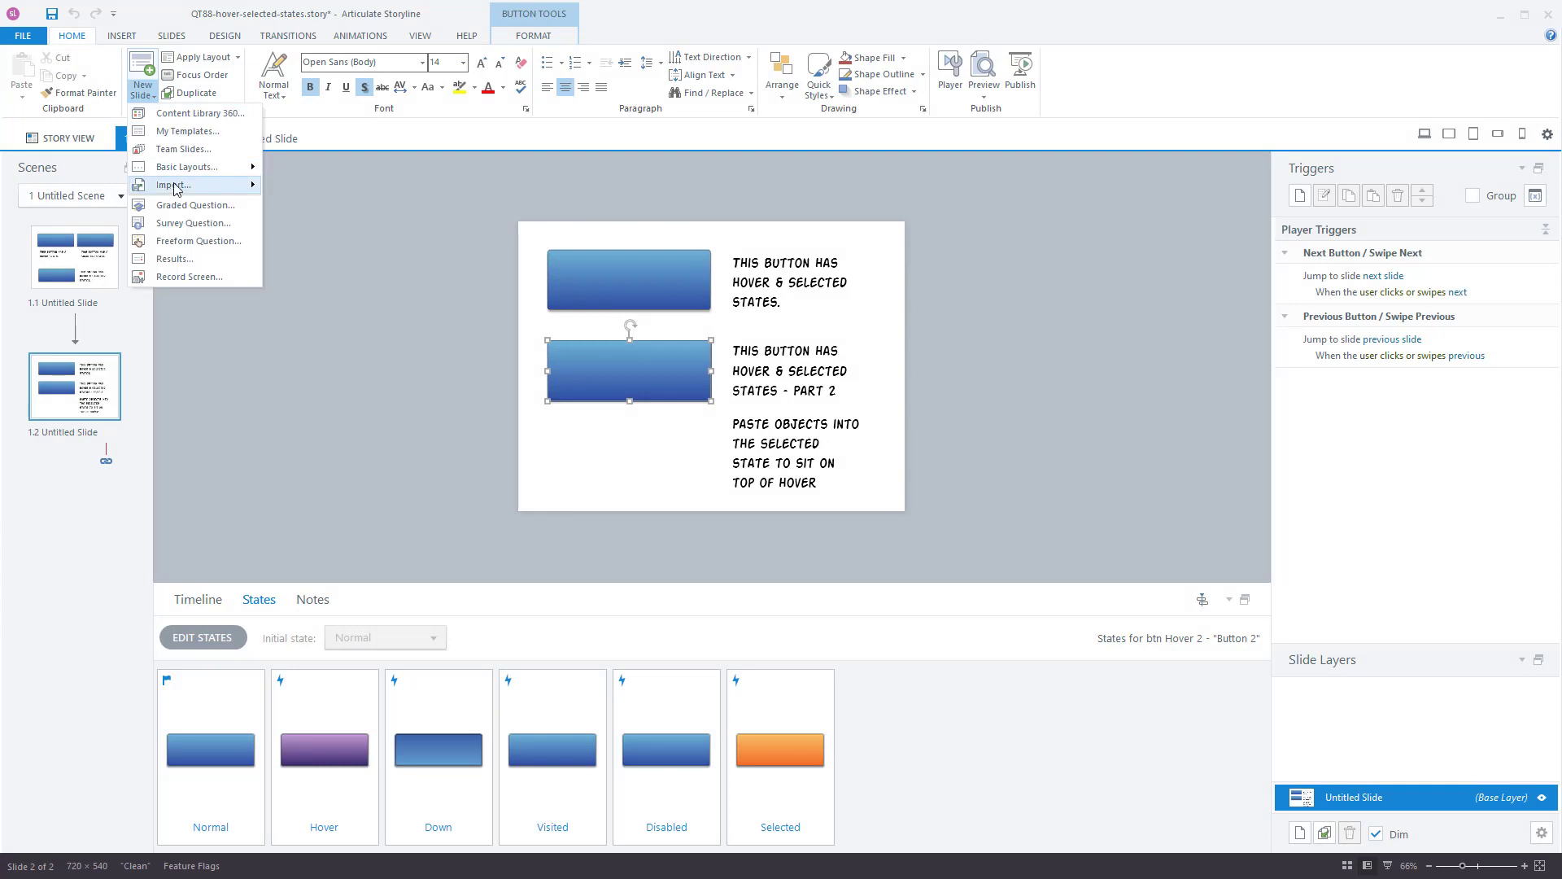
mouse_move(187, 167)
left_click(386, 302)
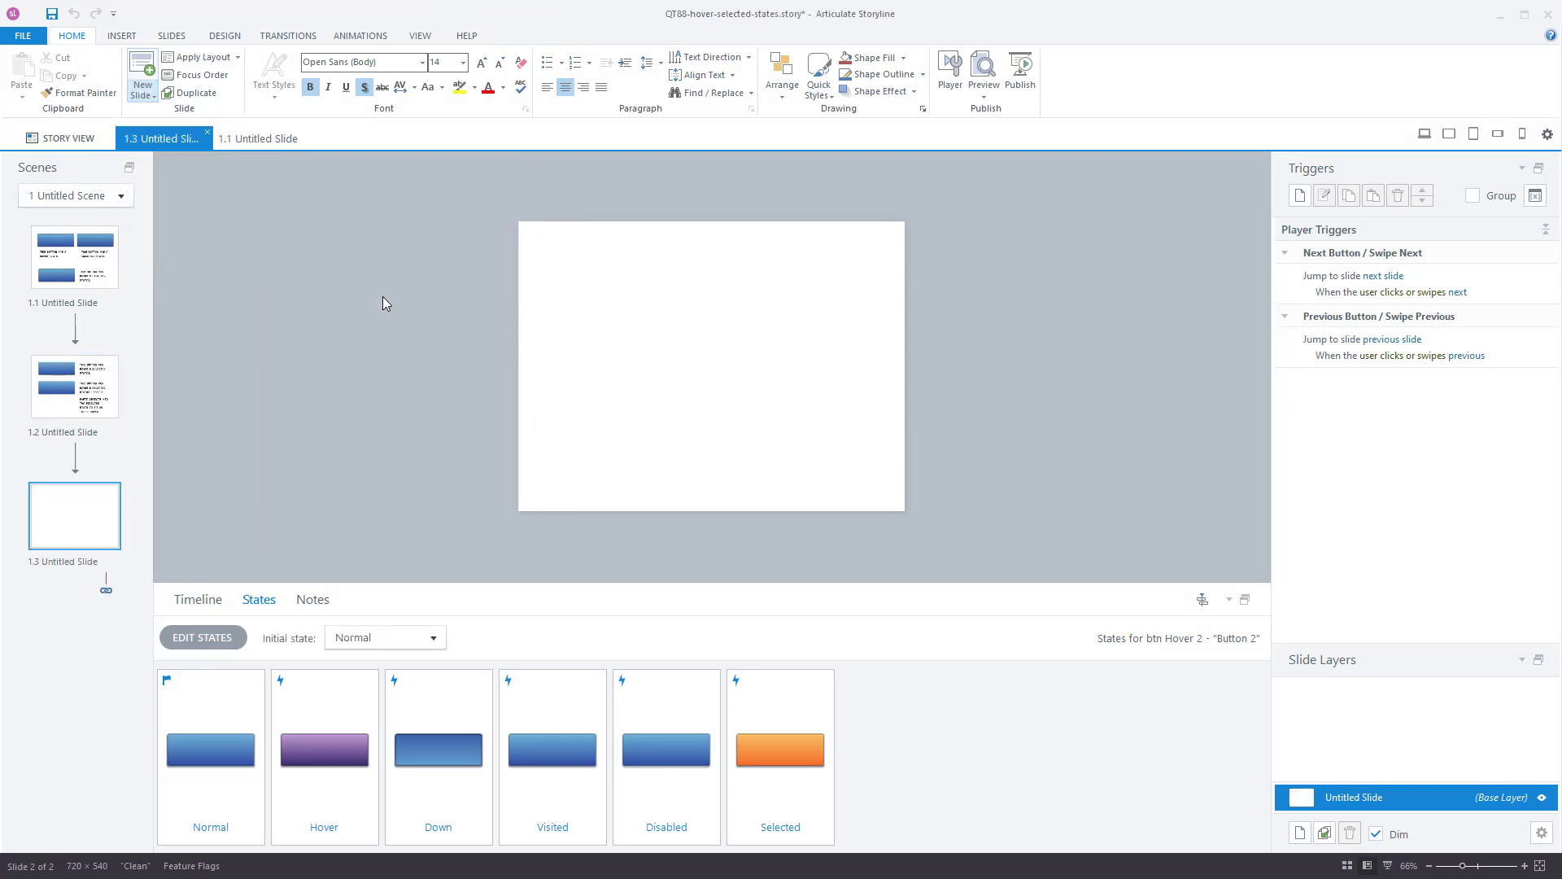
Draw a rounded rectangle about 548 by 178 px on the blank slide, positioned at about X 78, Y 140 px.
left_click(132, 34)
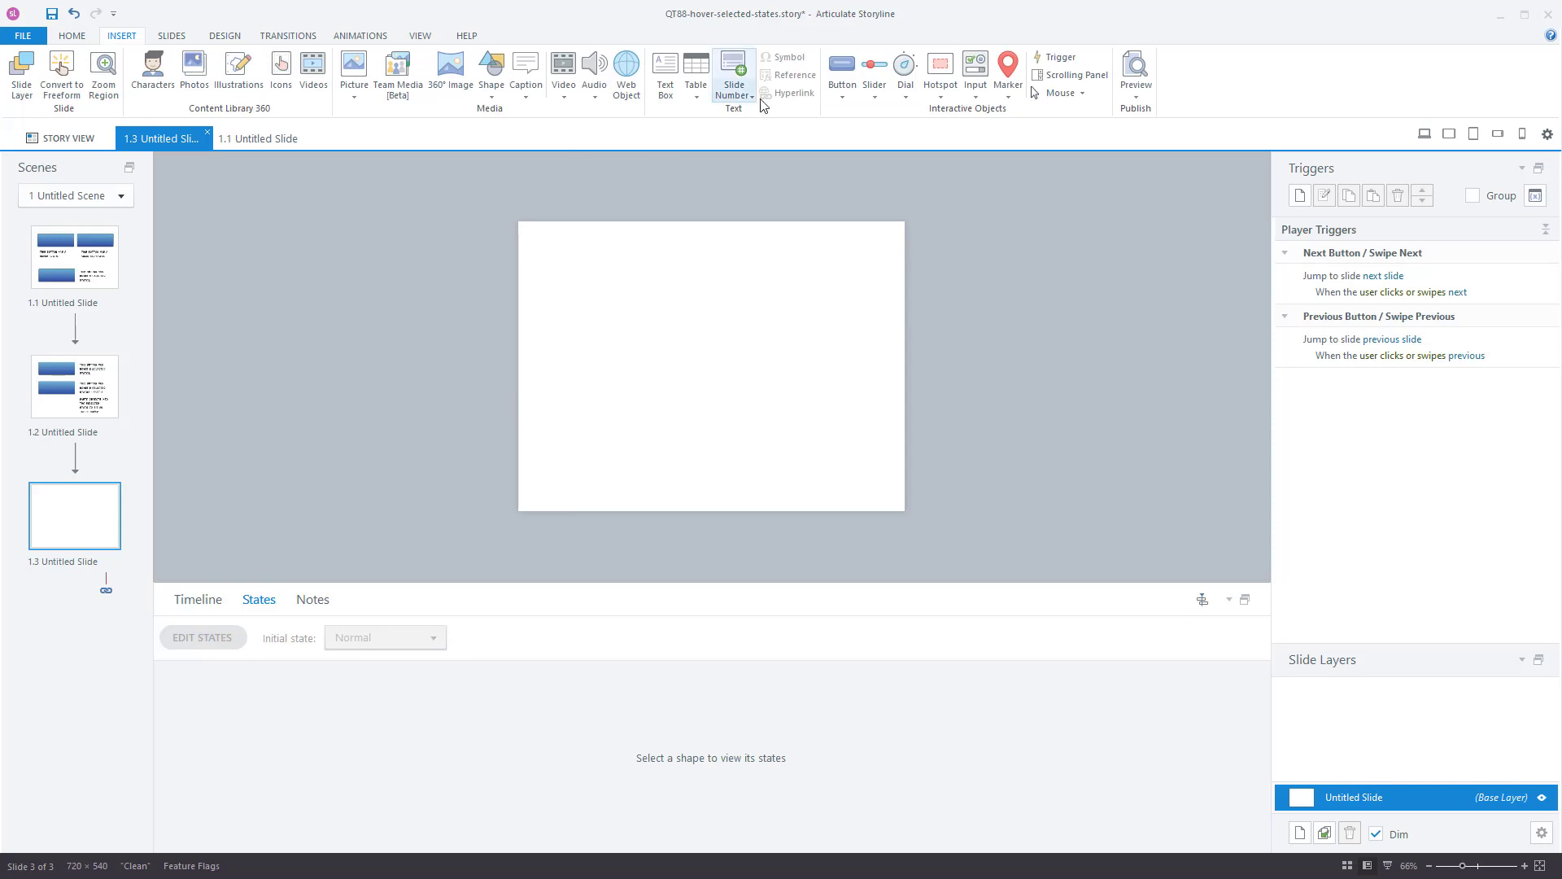
left_click(493, 98)
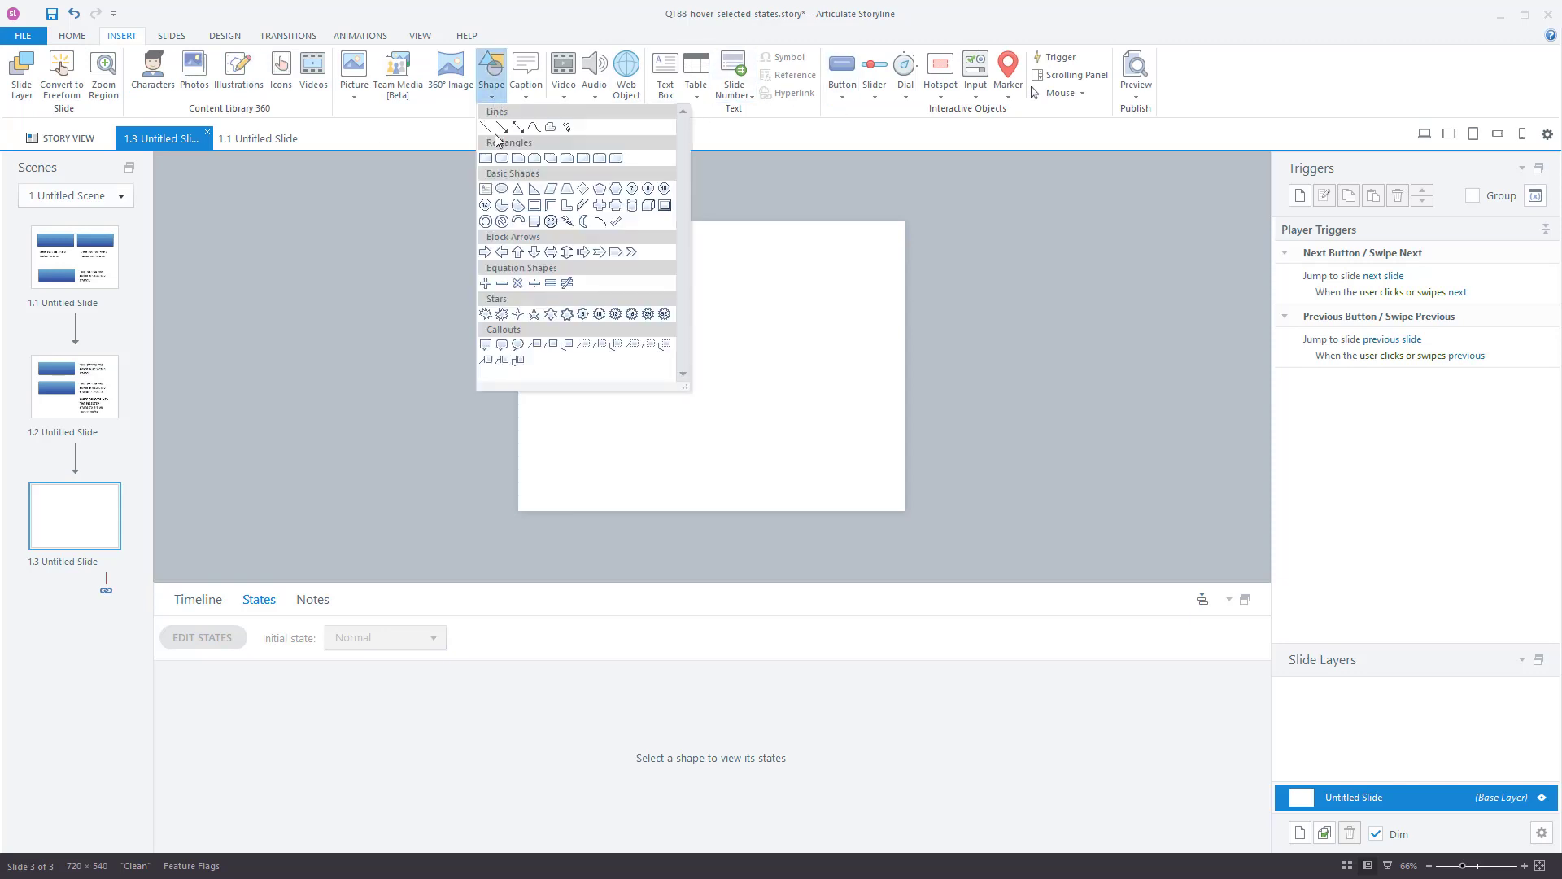
left_click(500, 161)
mouse_move(574, 297)
left_mouse_down()
mouse_move(613, 331)
mouse_move(867, 394)
left_mouse_up()
left_click_drag(760, 359, 710, 345)
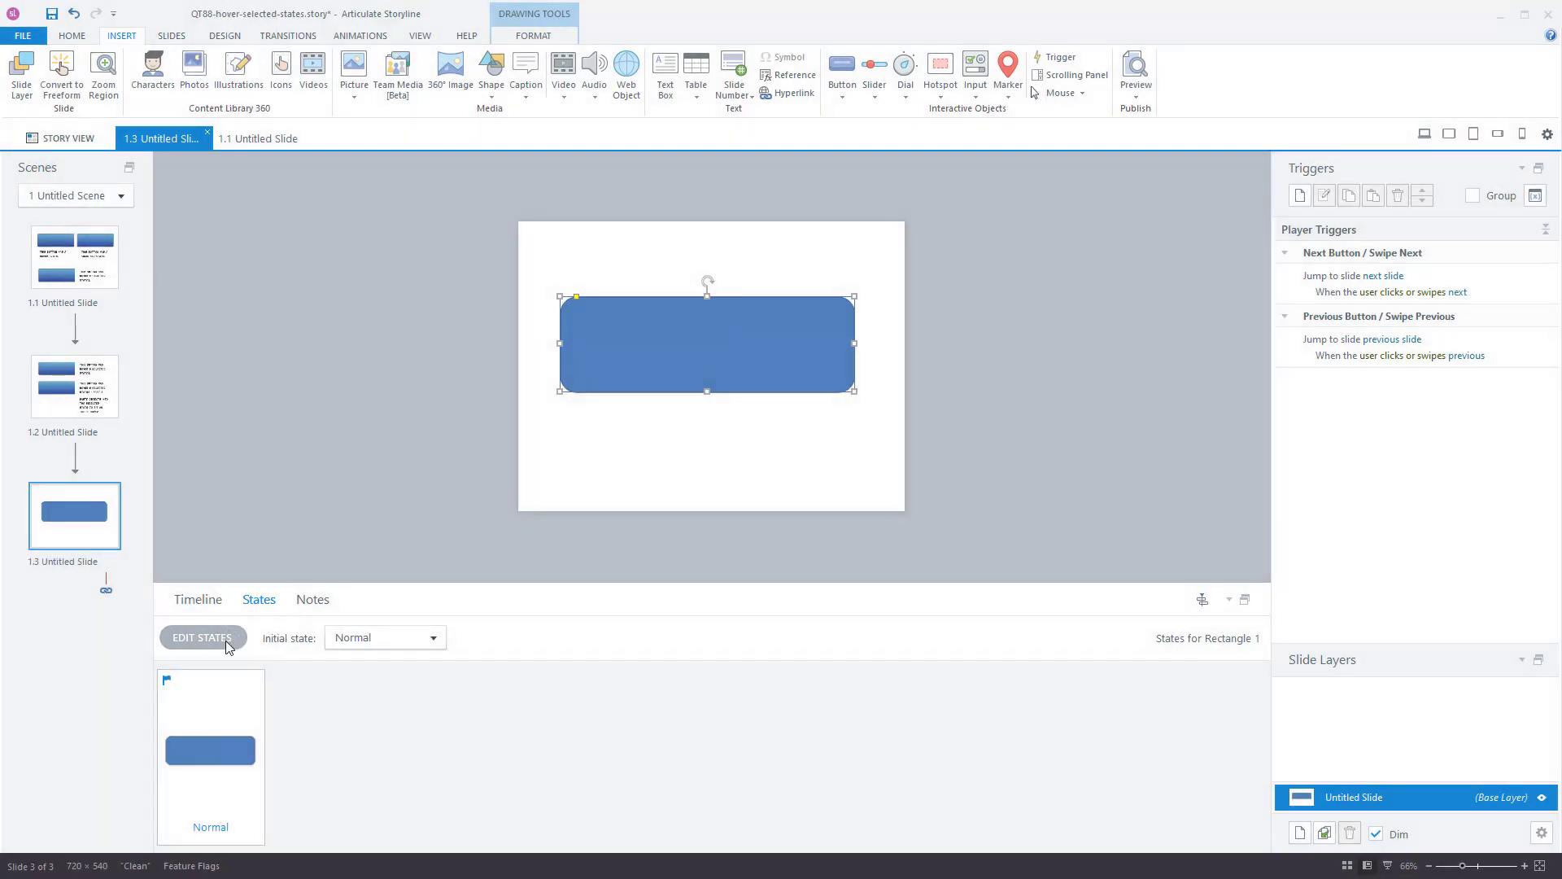
Add a Hover state to the rounded rectangle, apply the solid purple shape style to it, and finish editing states.
left_click(202, 637)
left_click(241, 637)
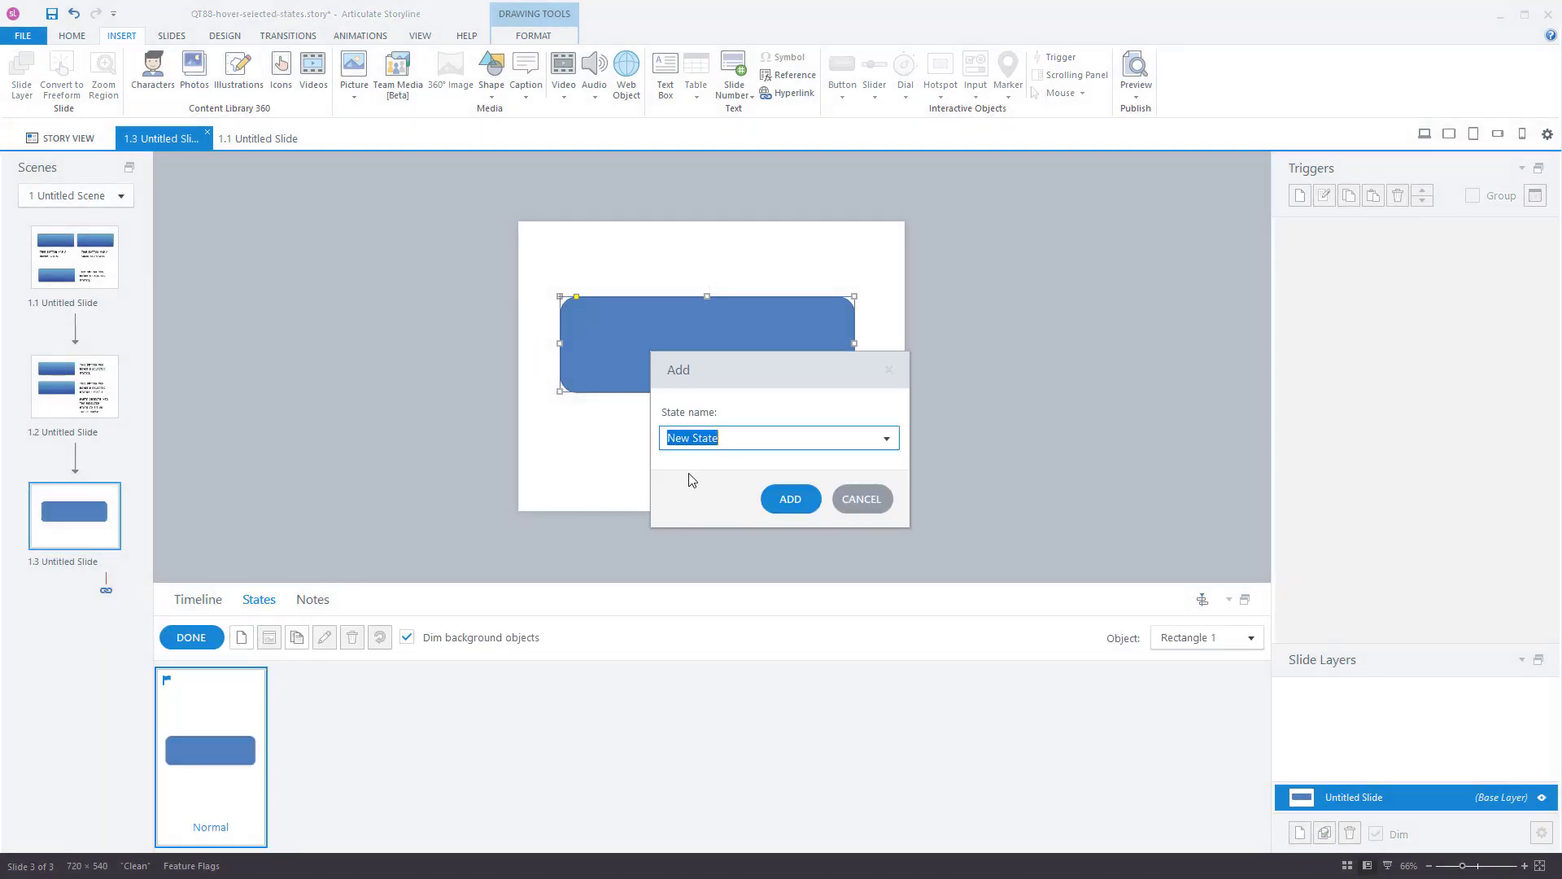
type("Hove")
left_click(781, 492)
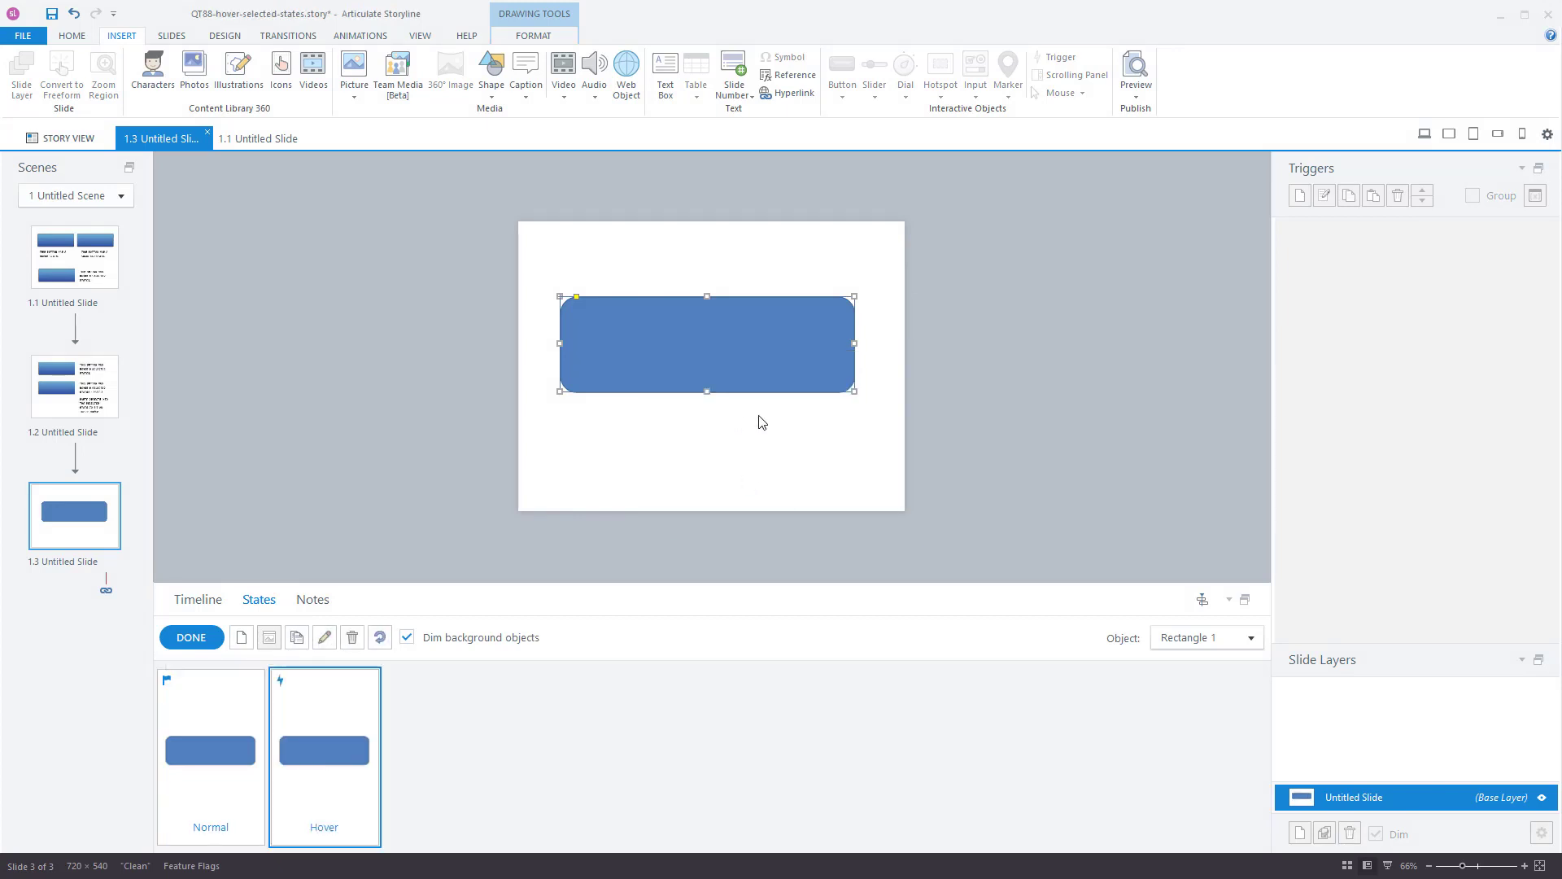
left_click(539, 37)
left_click(472, 74)
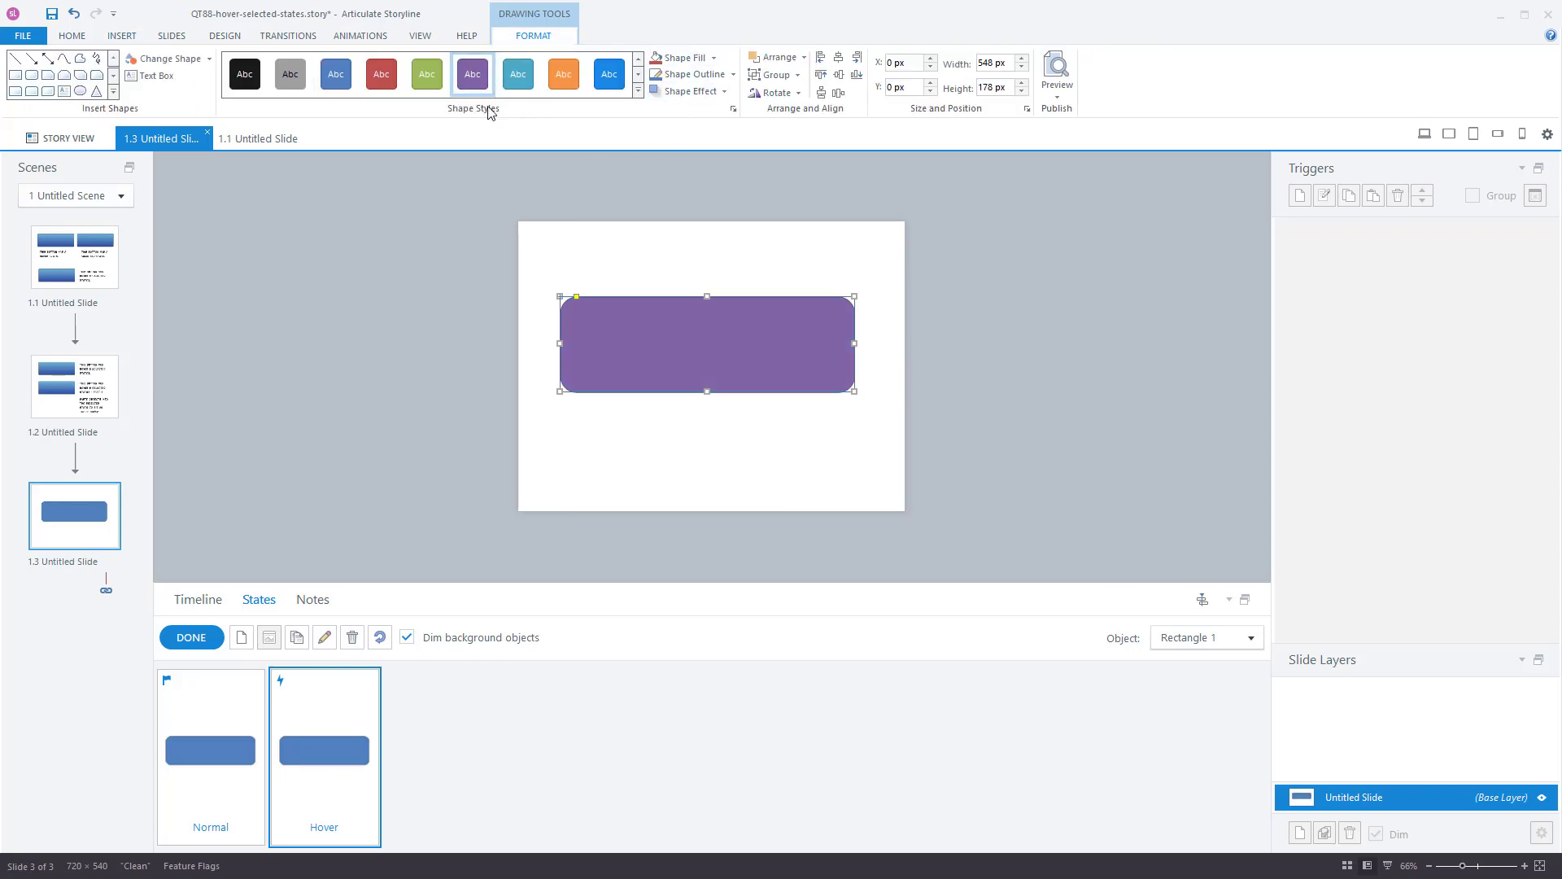
left_click(218, 634)
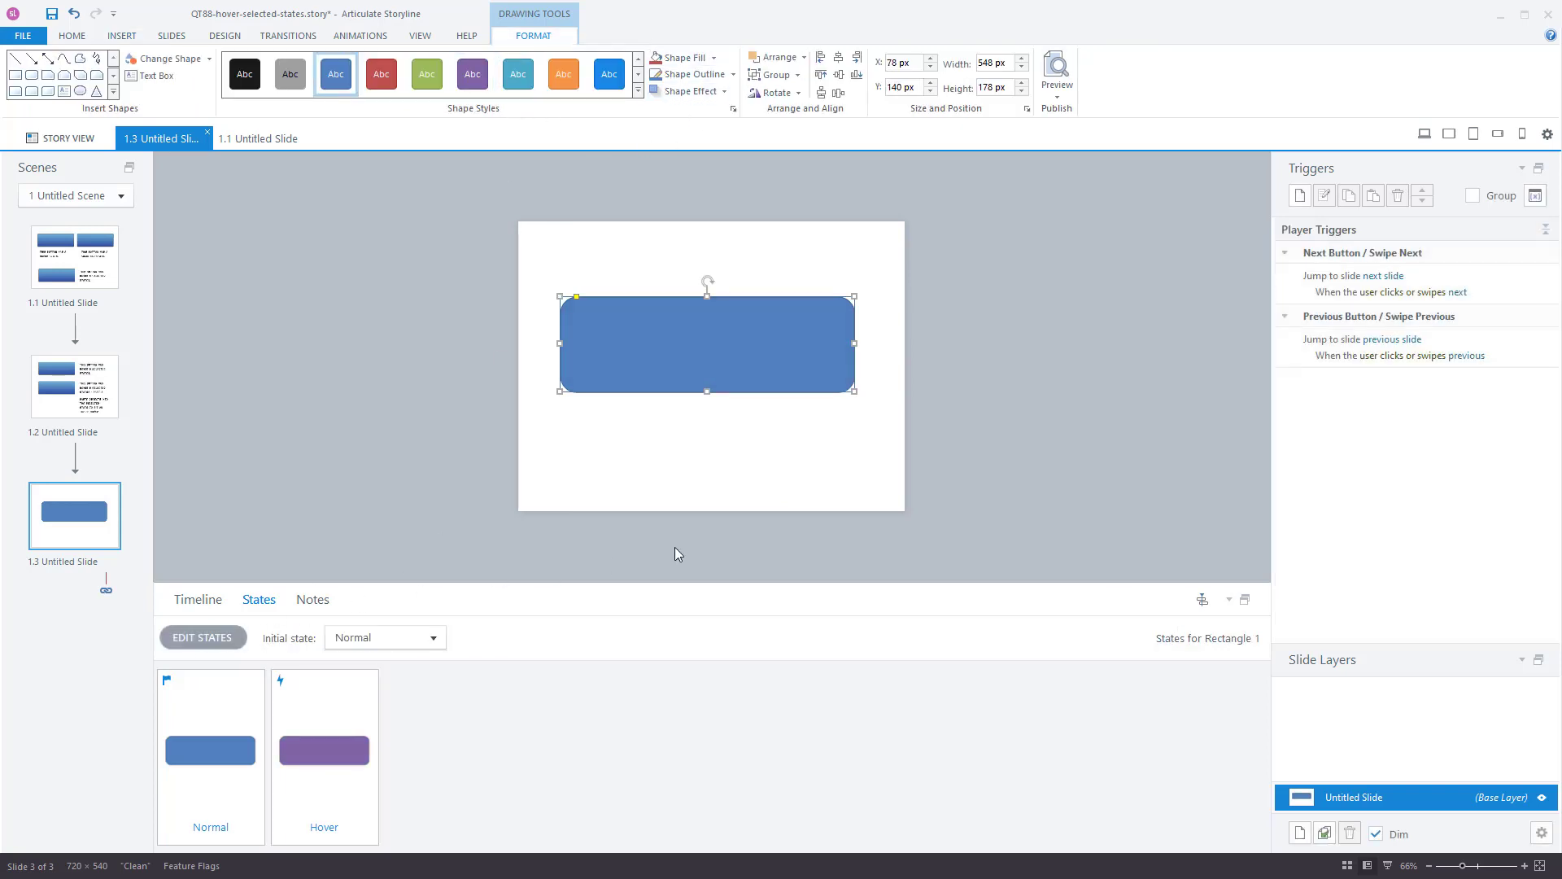
Preview slide 1.3 to test the rectangle's Hover state, and close the preview.
left_click(1057, 90)
left_click(1064, 149)
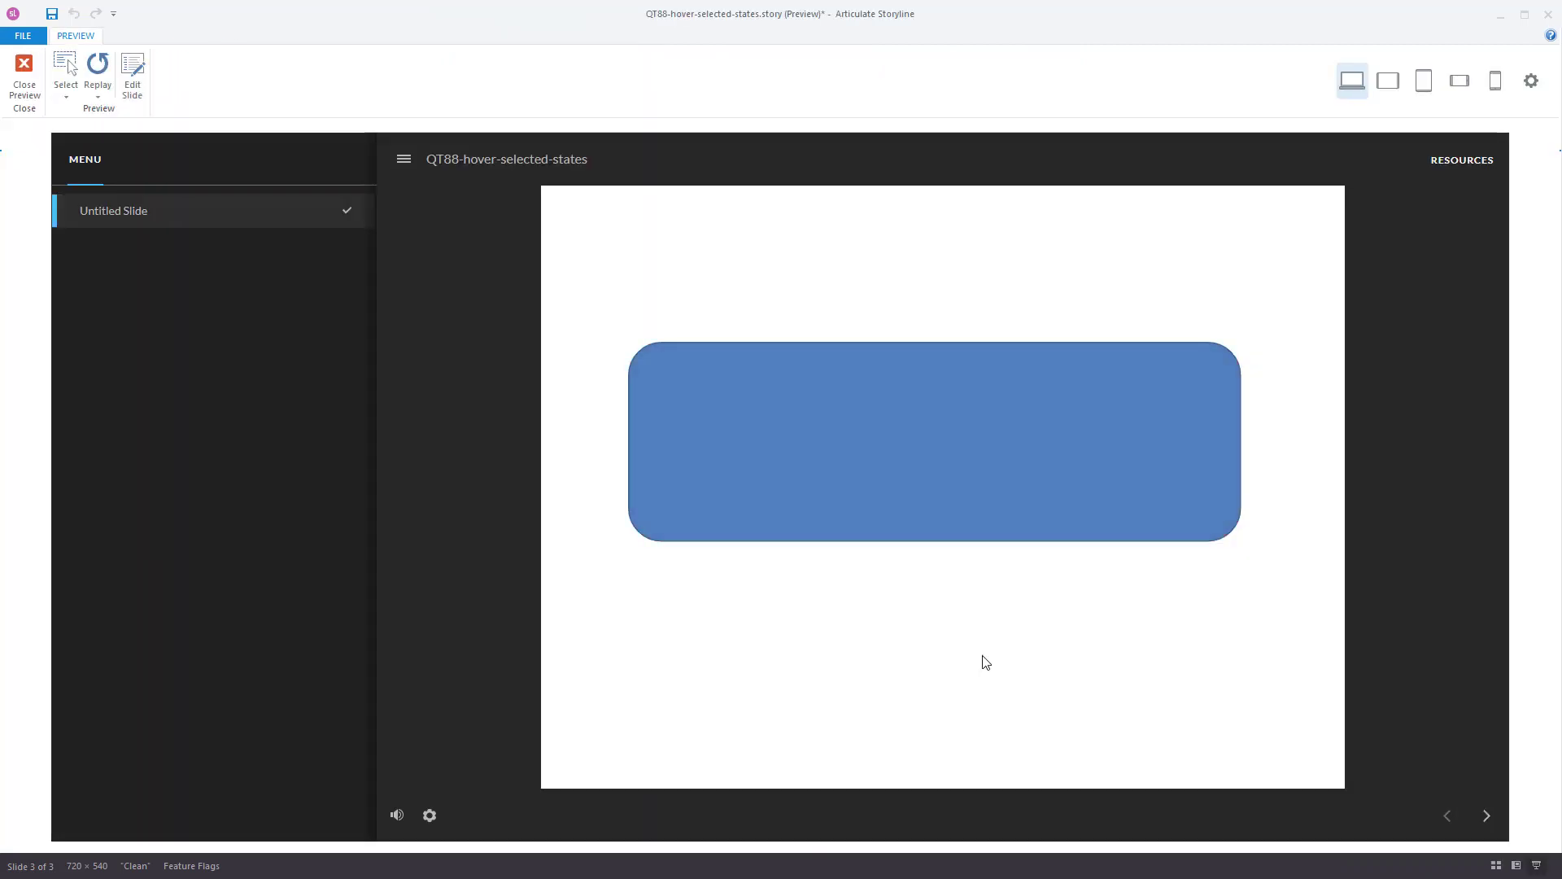
left_click(23, 75)
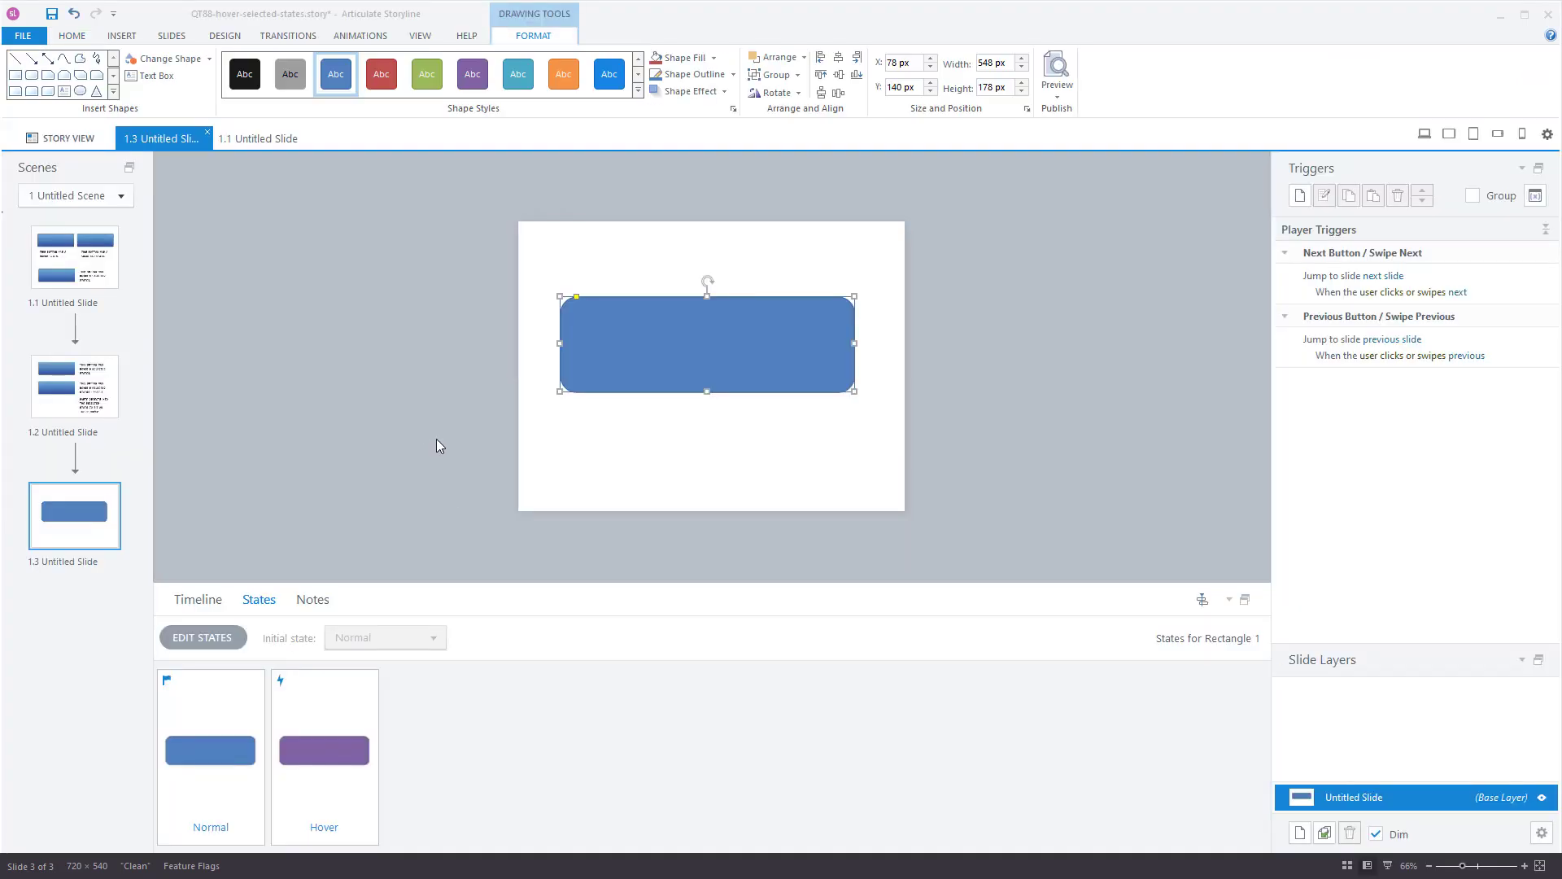
Add a Selected state to the rounded rectangle, apply the solid orange shape style to it, and finish editing states.
left_click(188, 643)
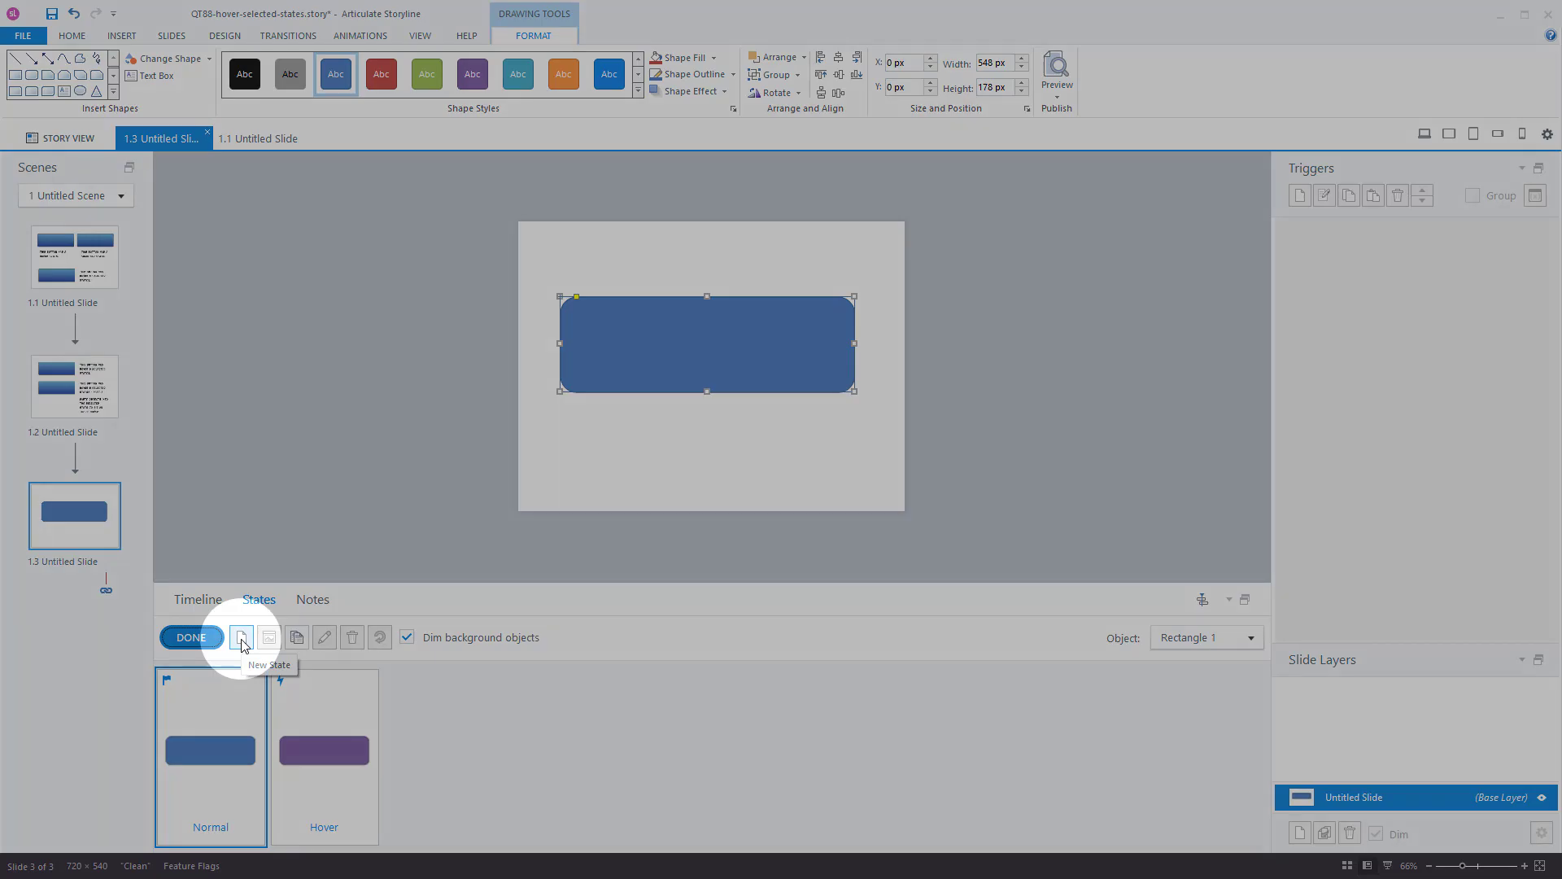
left_click(242, 639)
left_click(886, 438)
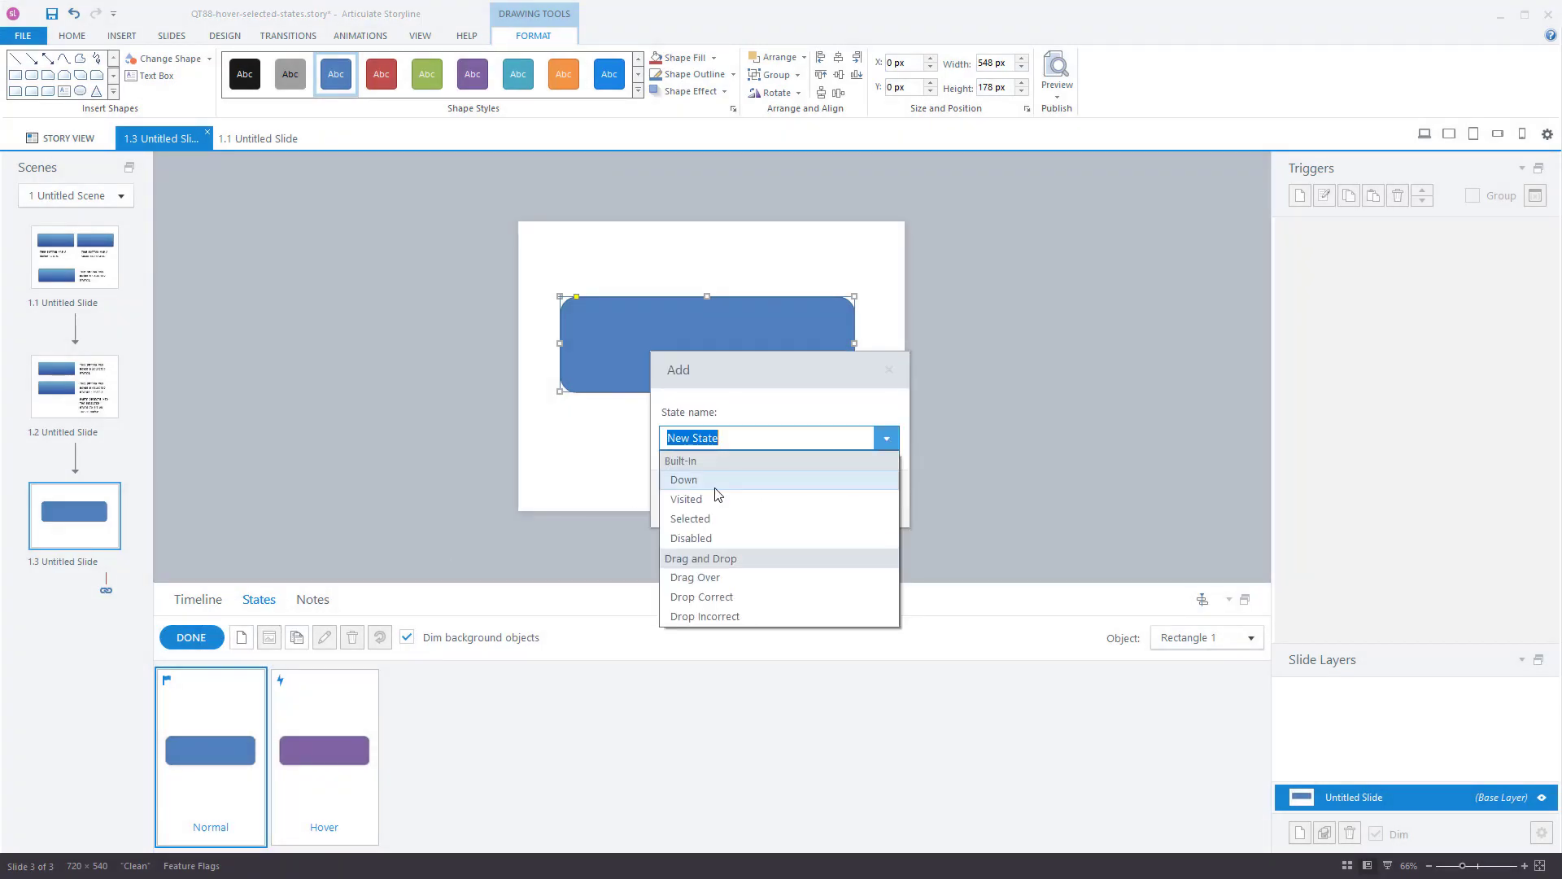
left_click(704, 526)
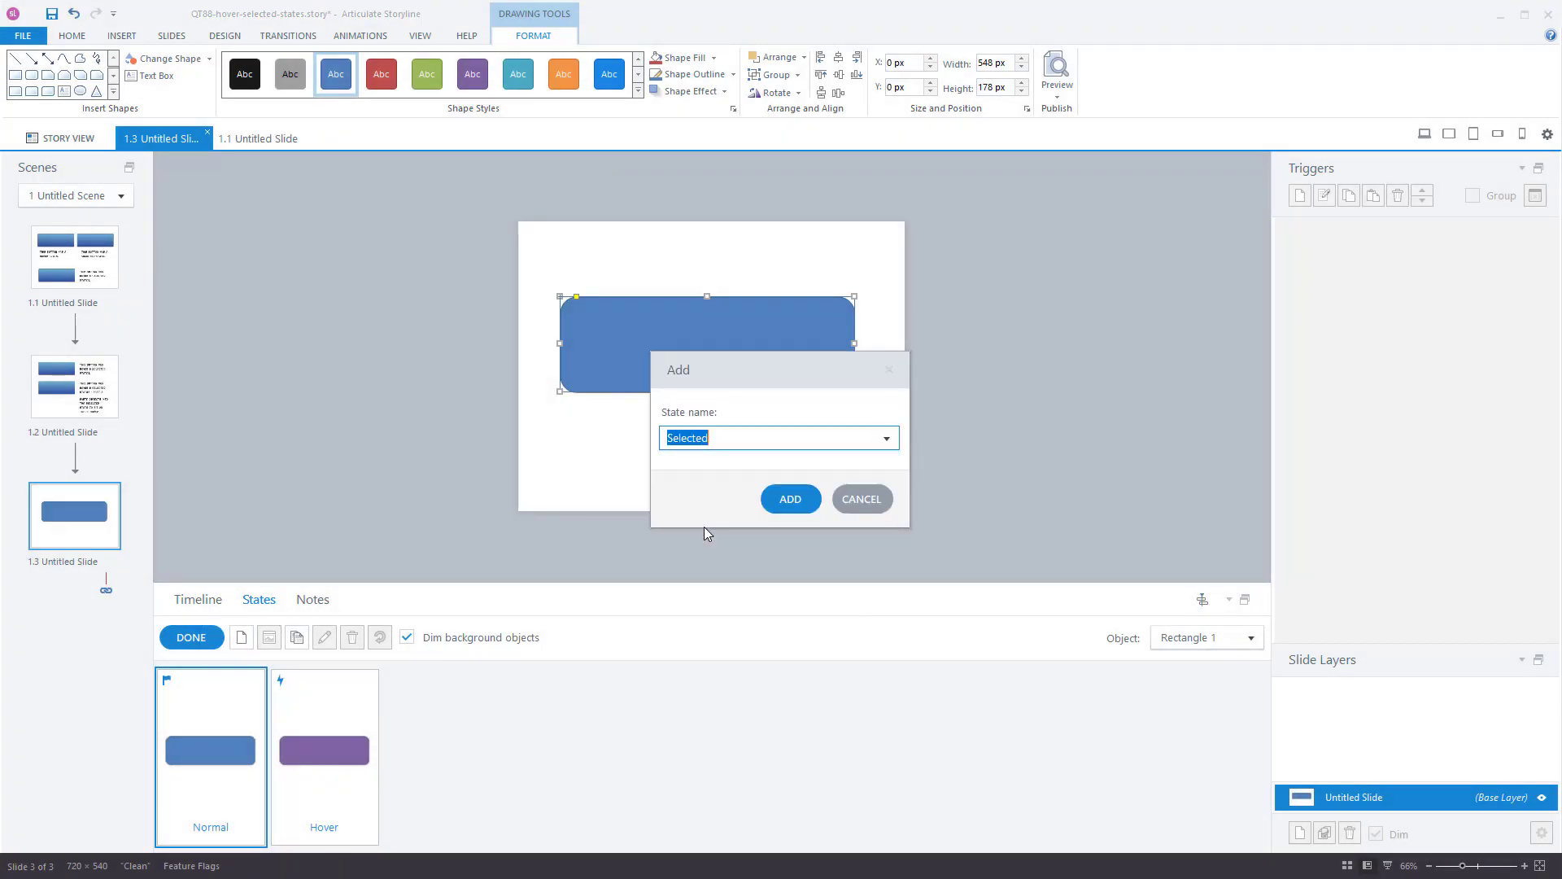
left_click(793, 498)
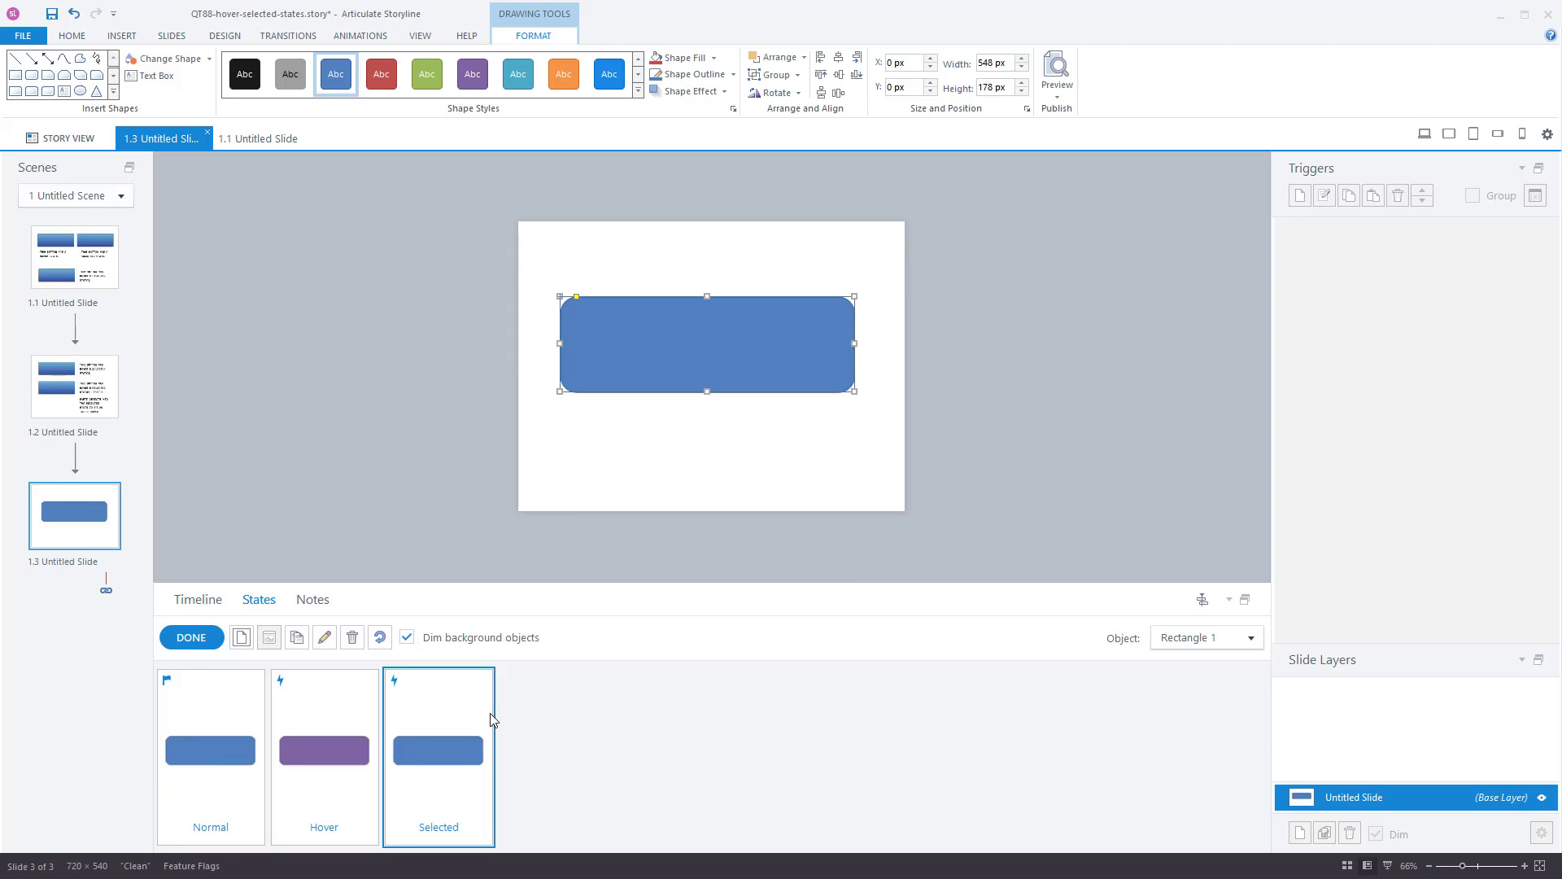
left_click(564, 77)
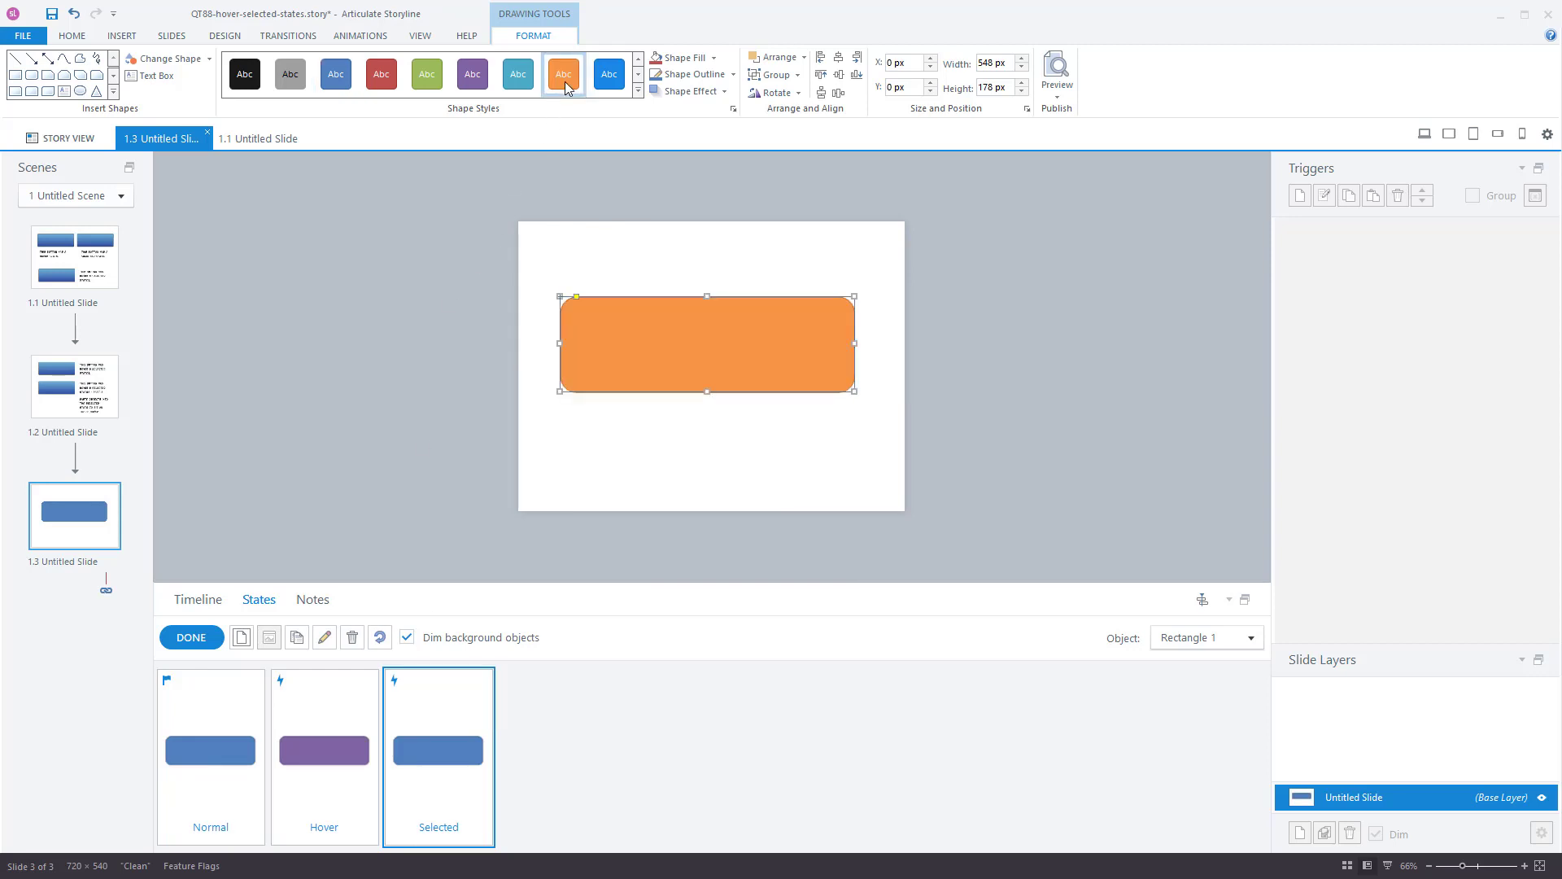
left_click(205, 641)
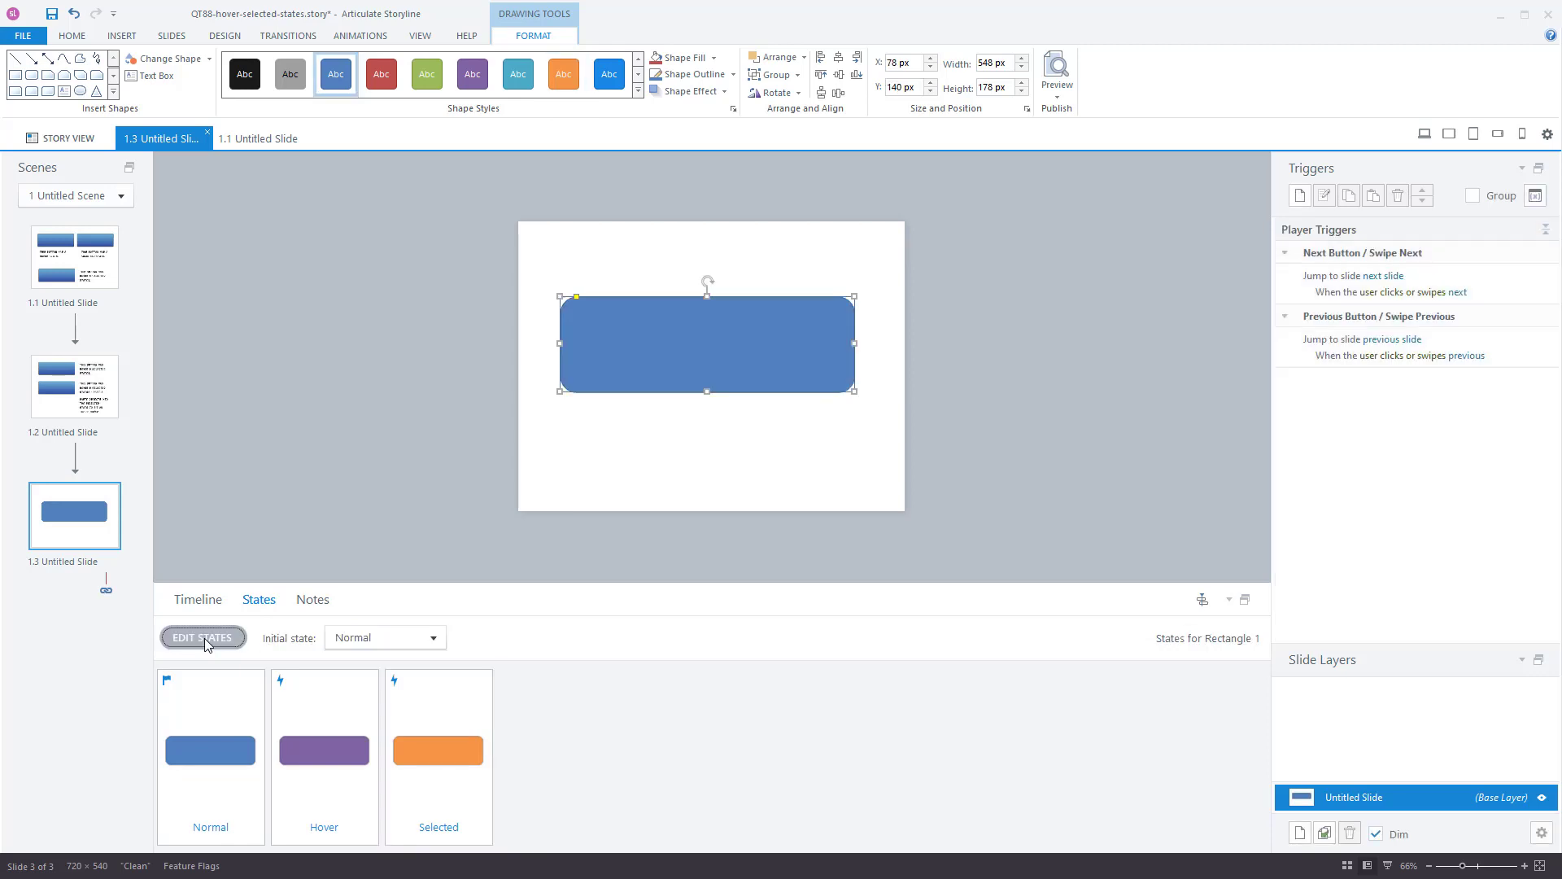
Preview slide 1.3, toggle the rectangle to test its Hover and Selected states together, and close the preview.
left_click(1054, 98)
left_click(1079, 131)
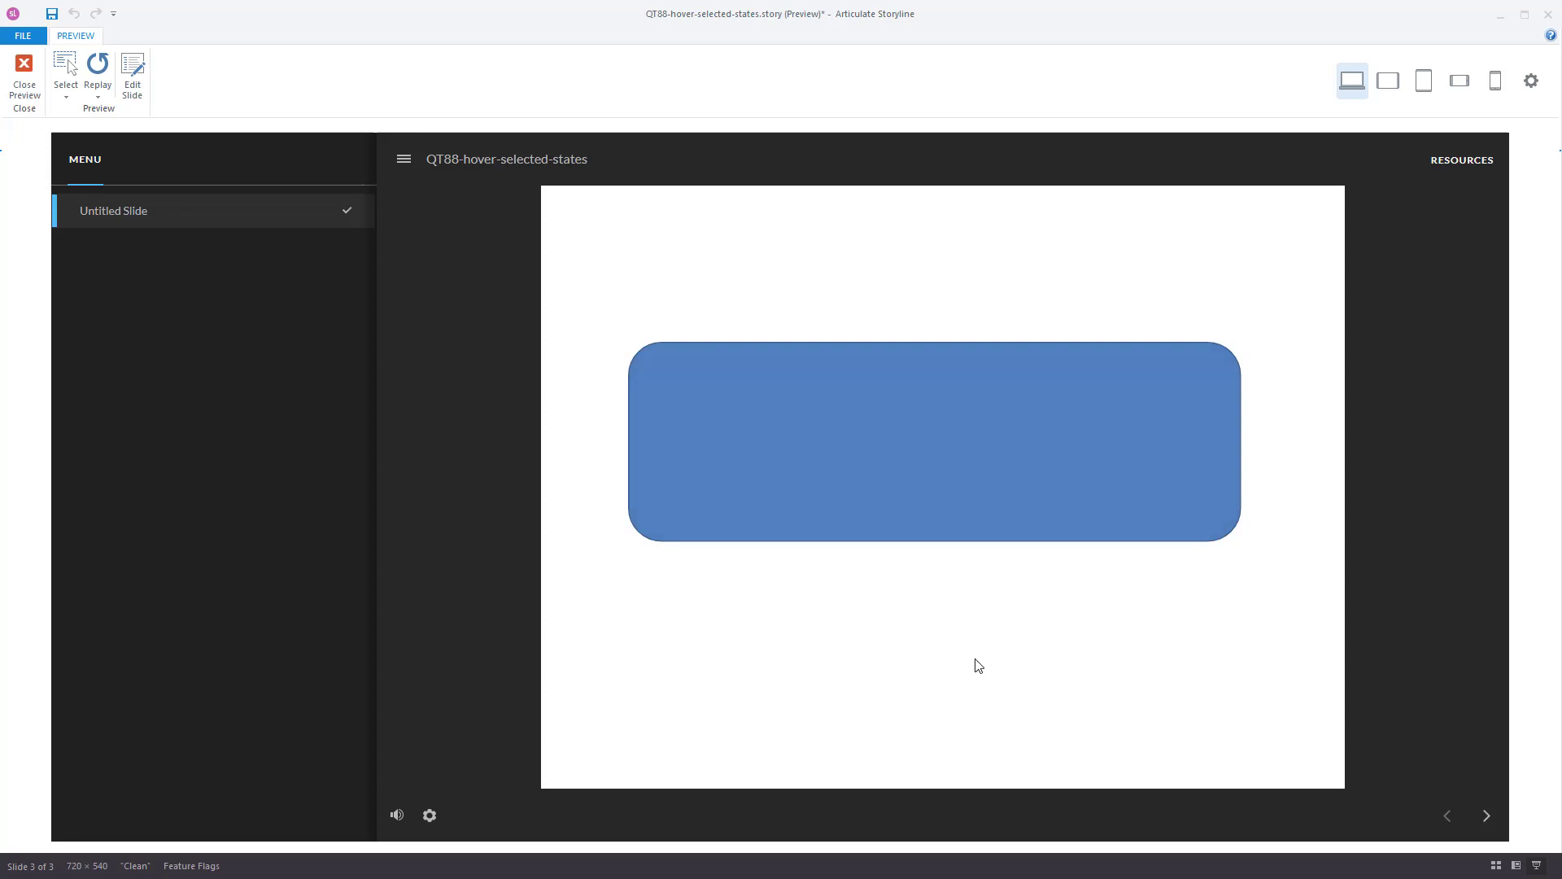
left_click(953, 473)
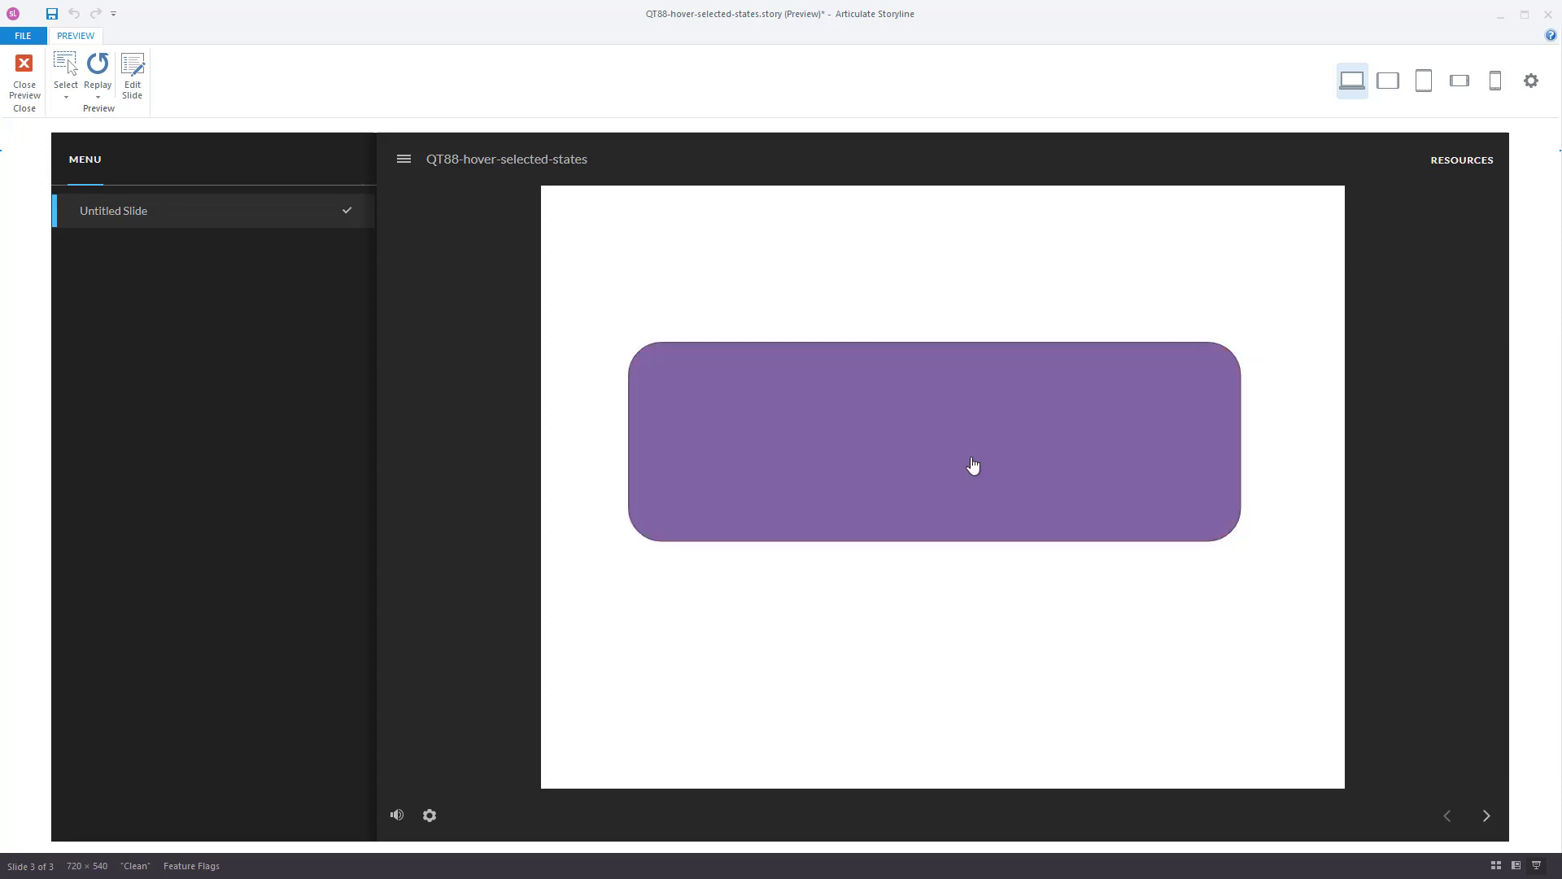
left_click(954, 453)
left_click(24, 75)
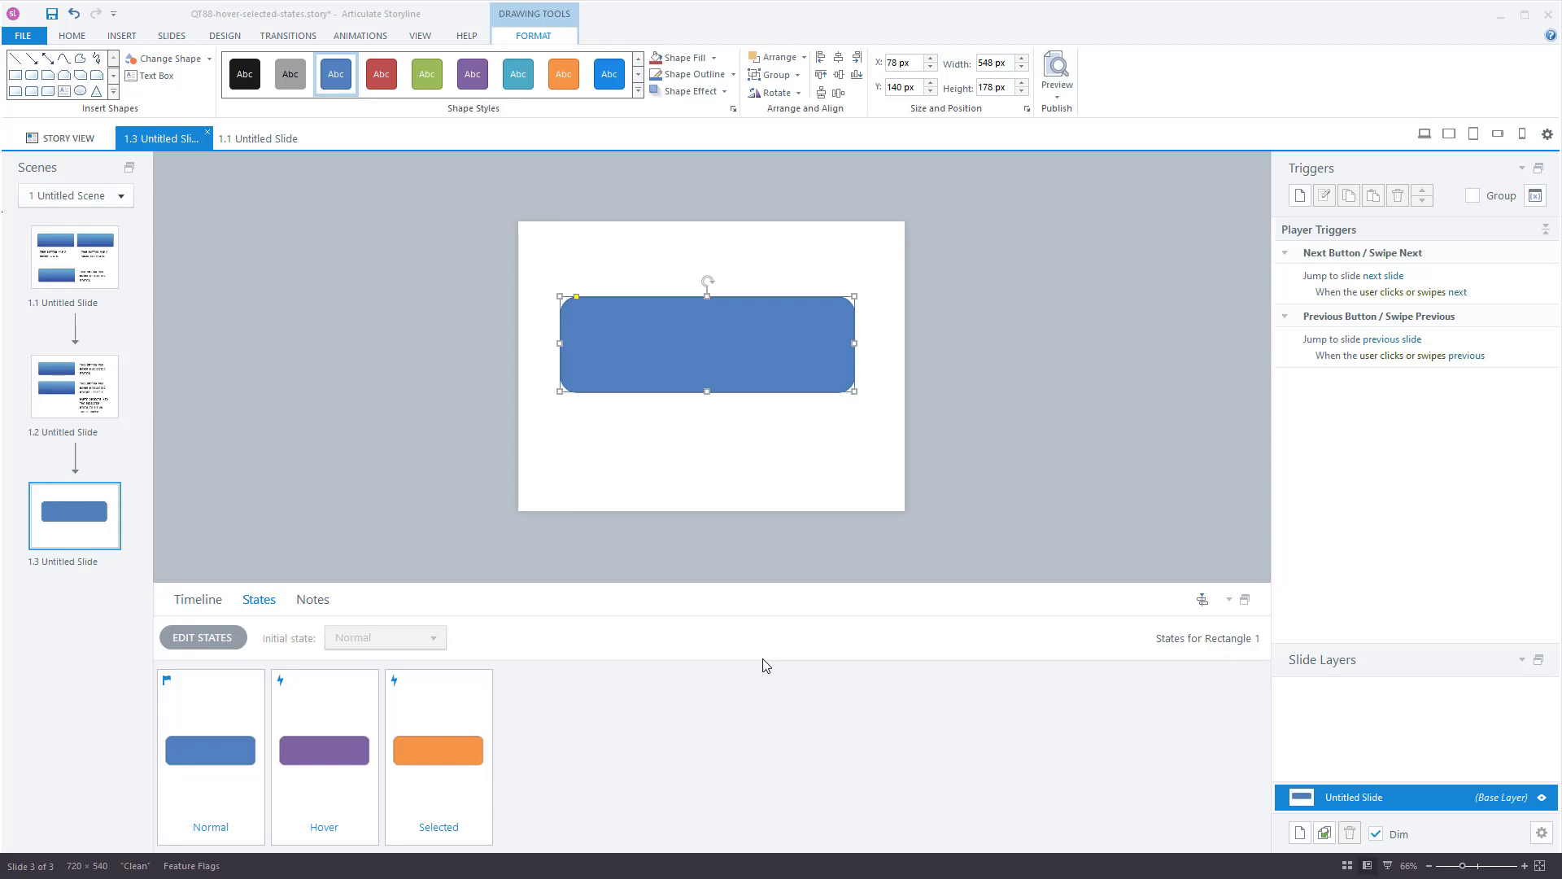
Insert a solid black icon found with "thumbs up" into the Selected state at about X 216, Y 51 px, and finish editing states.
left_click(439, 761)
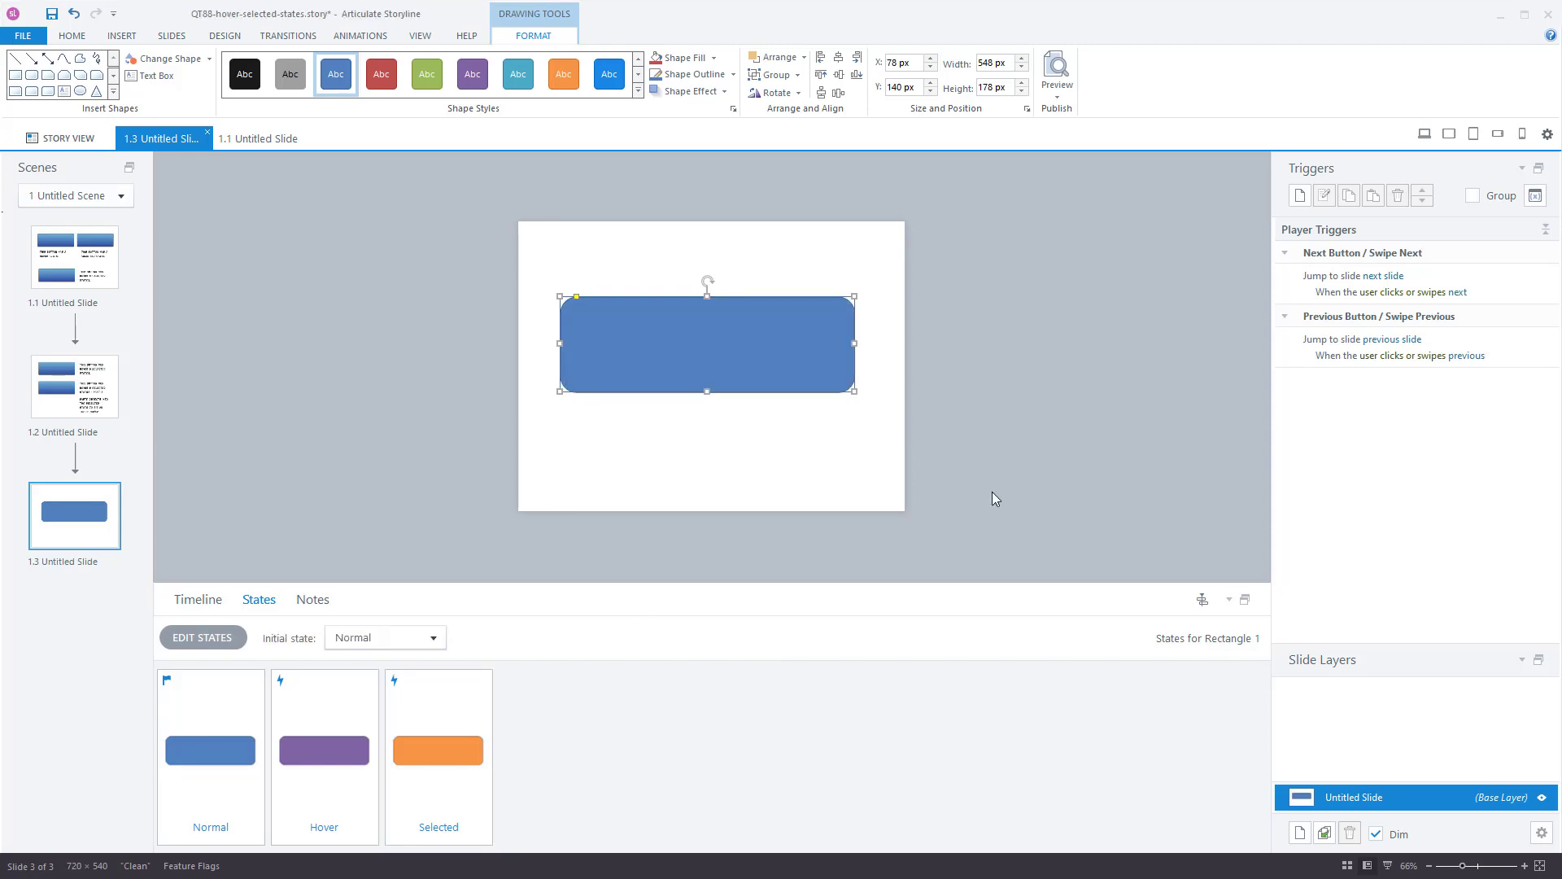
double_click(431, 725)
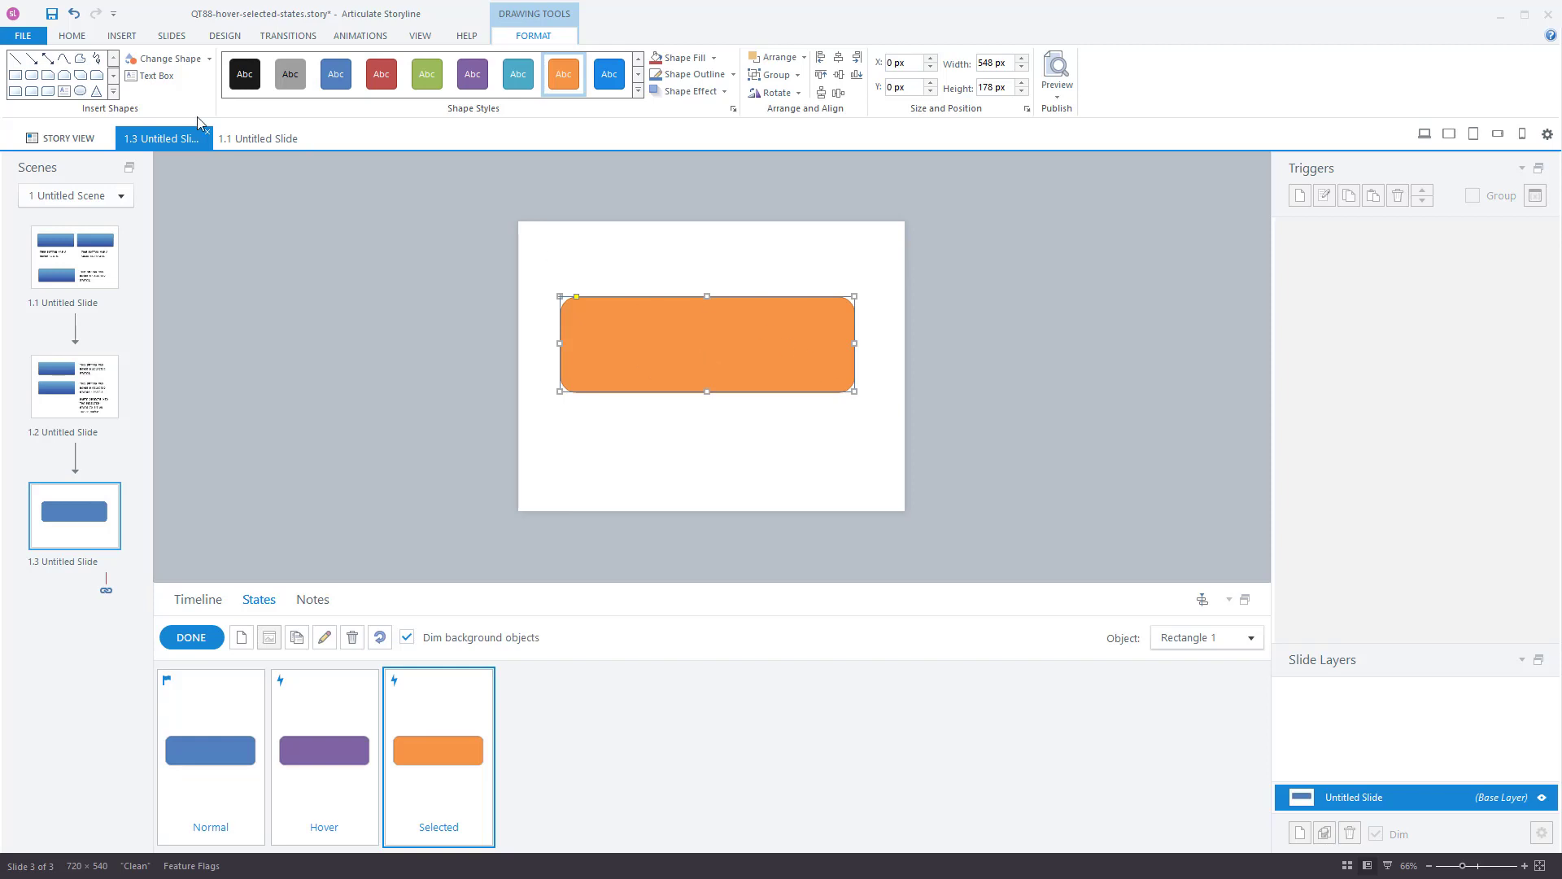
left_click(121, 35)
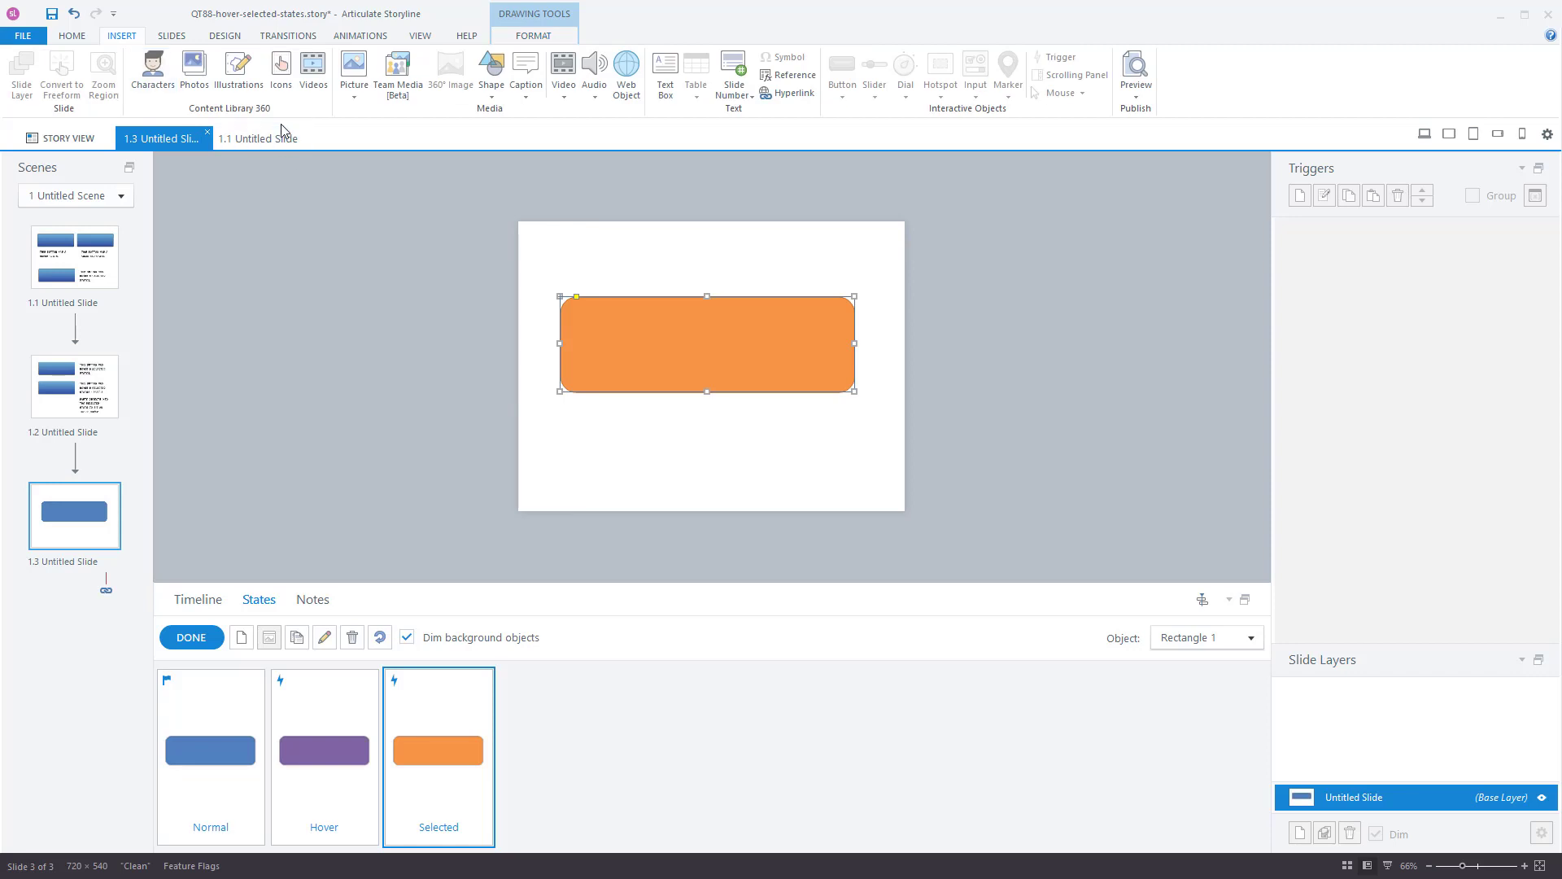
left_click(280, 74)
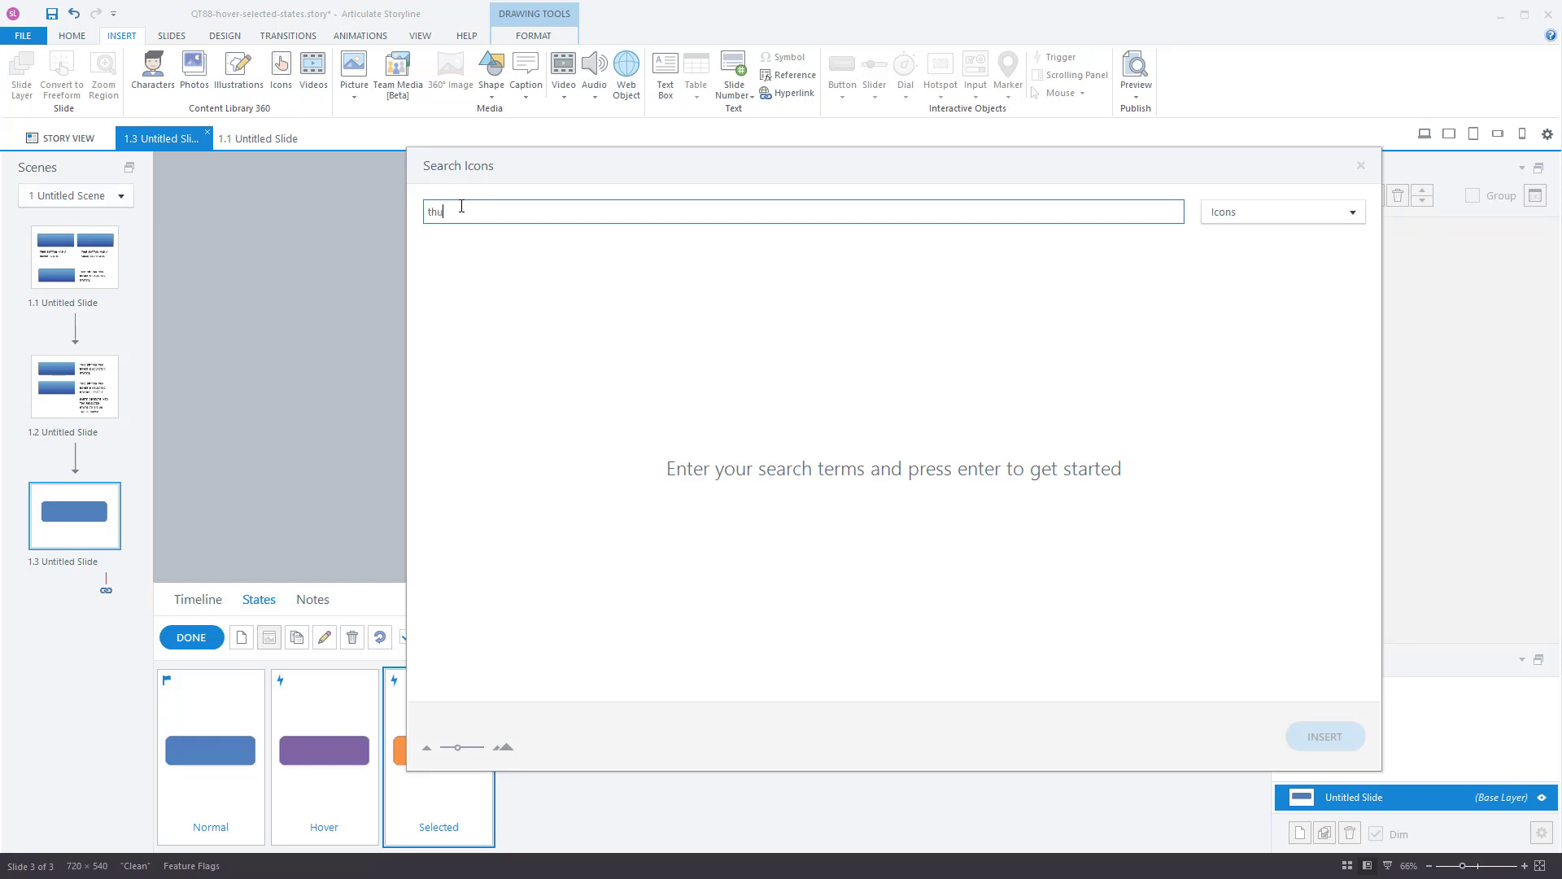
type("thumbs up")
key("Return")
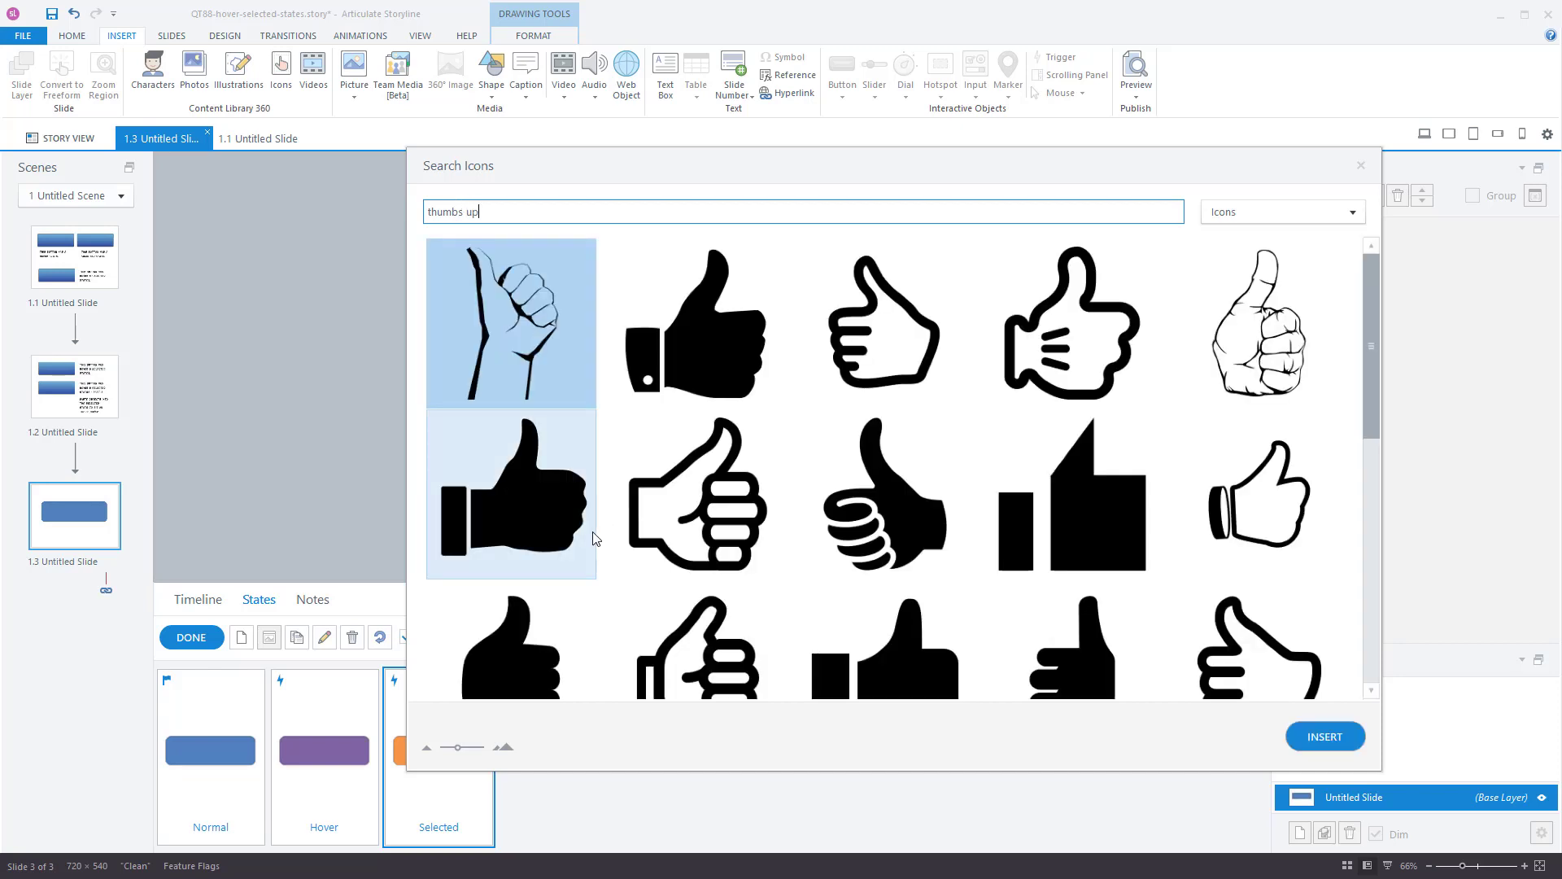
left_click(508, 502)
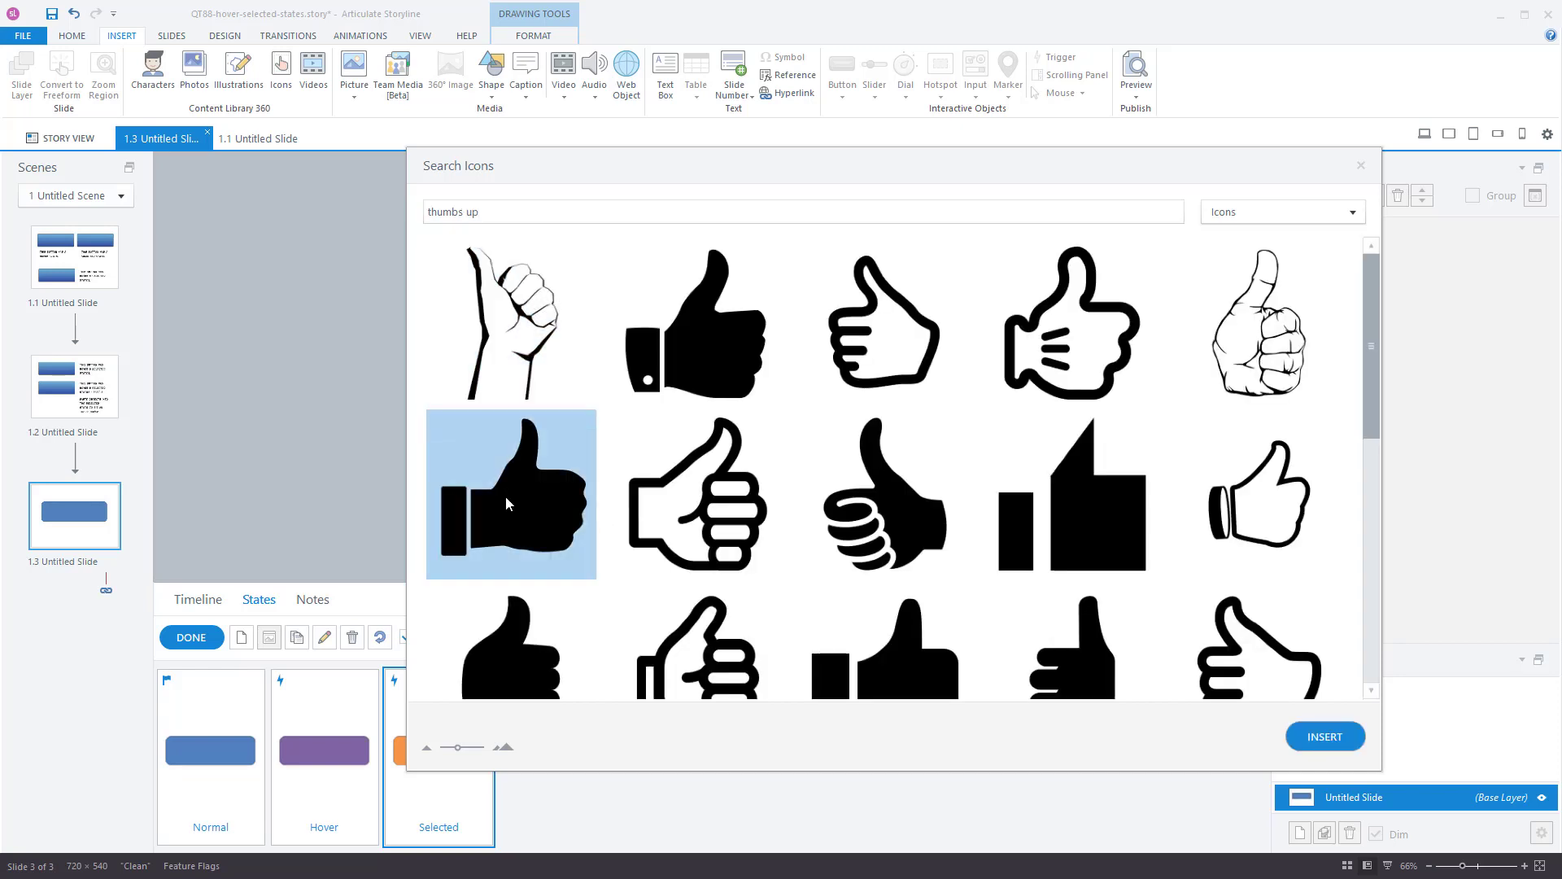
left_click(1325, 737)
left_click_drag(716, 375, 704, 349)
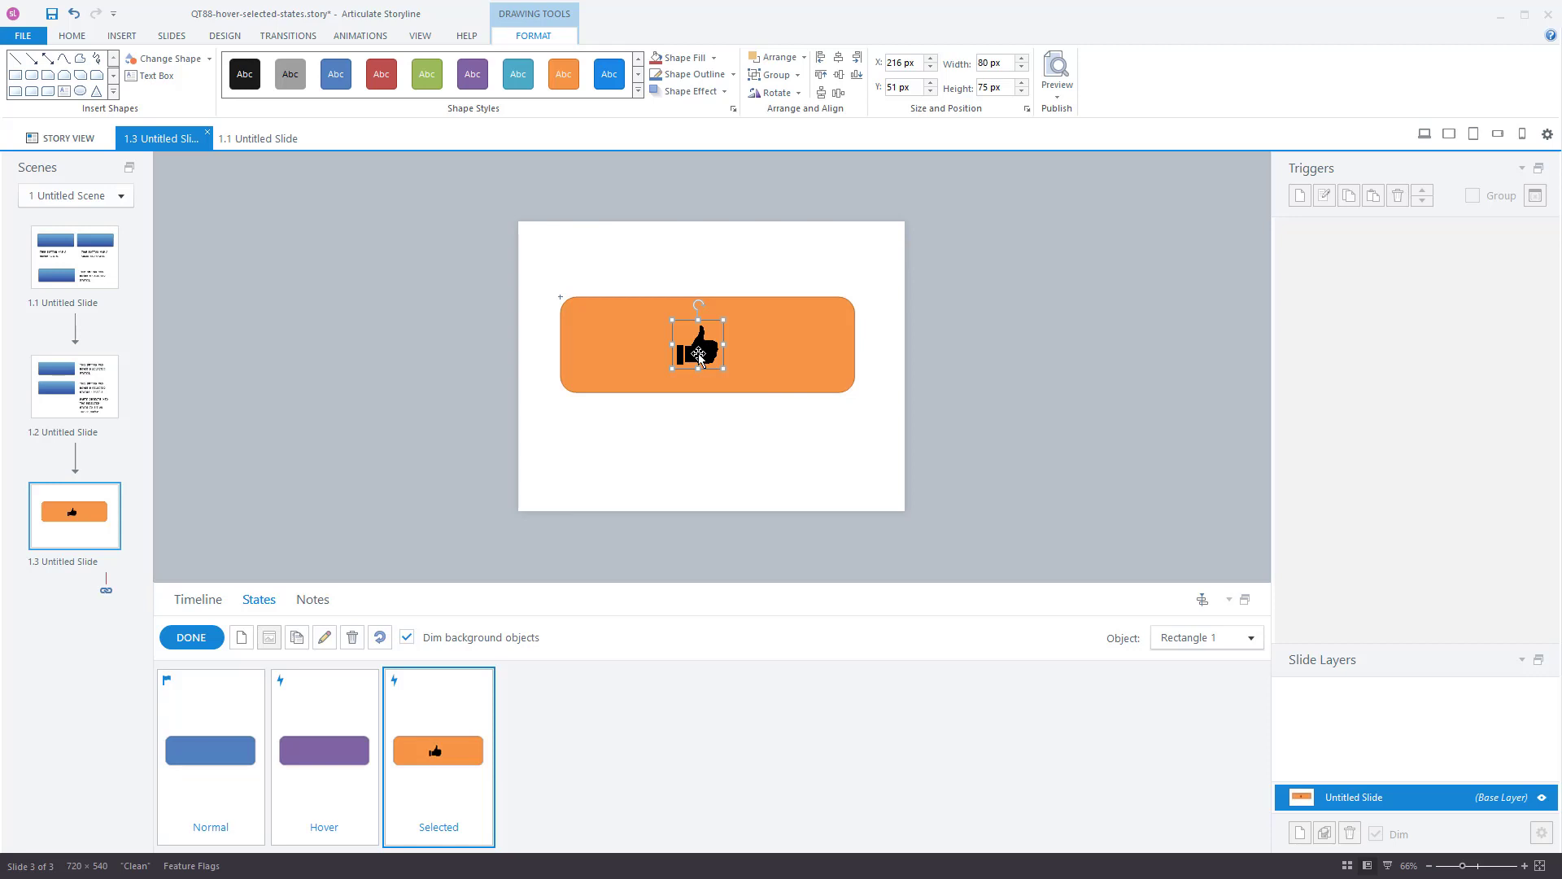
left_click(191, 637)
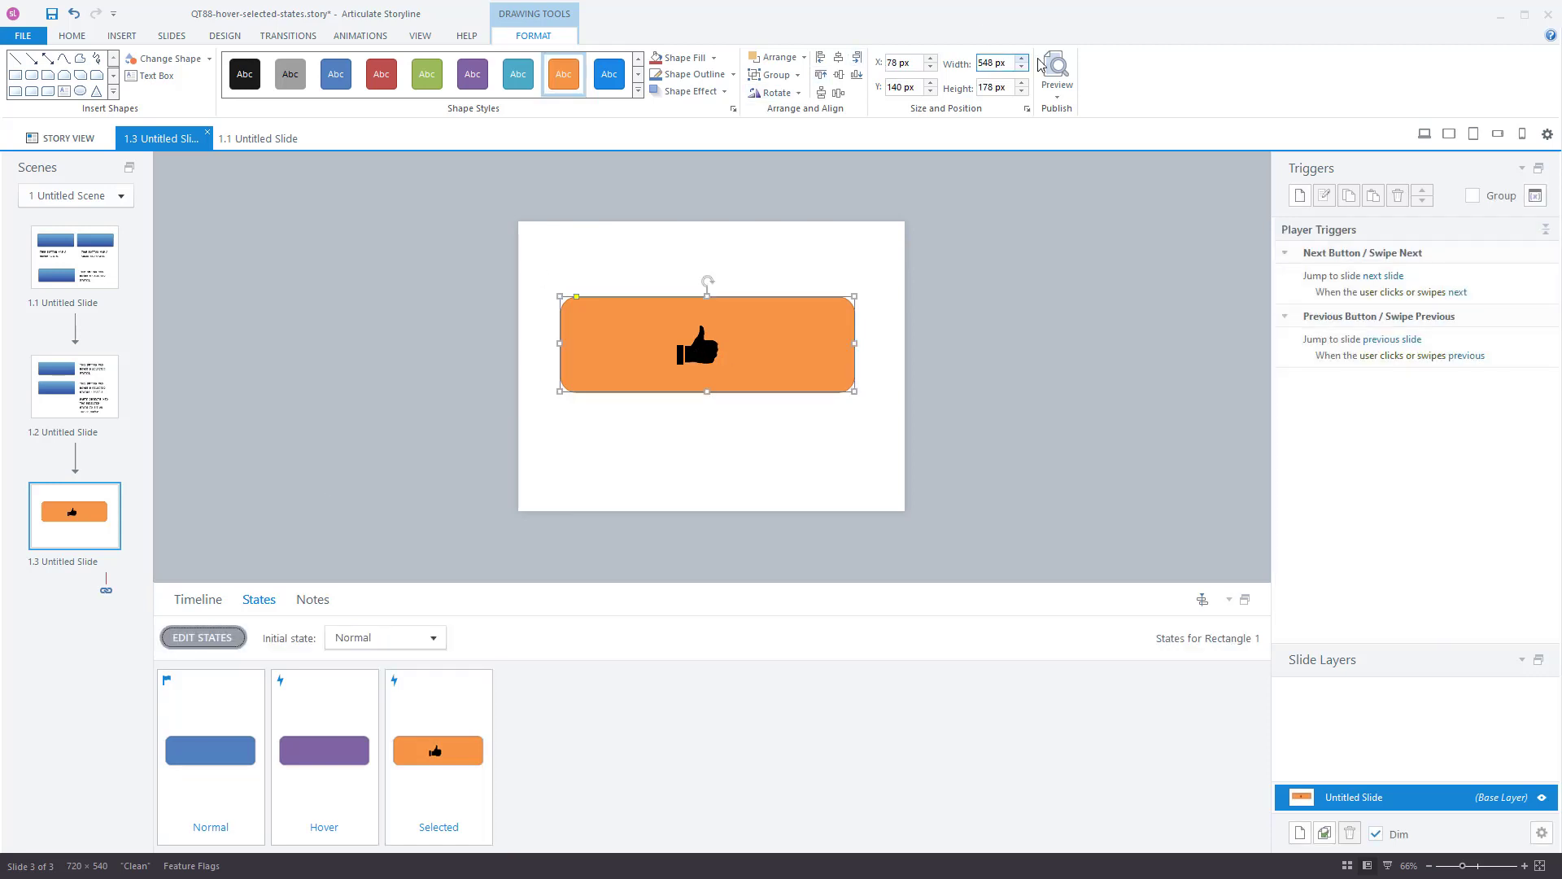
Preview slide 1.3 to test how the thumbs-up icon shows when the rectangle is selected, and close the preview.
left_click(1058, 97)
left_click(1073, 119)
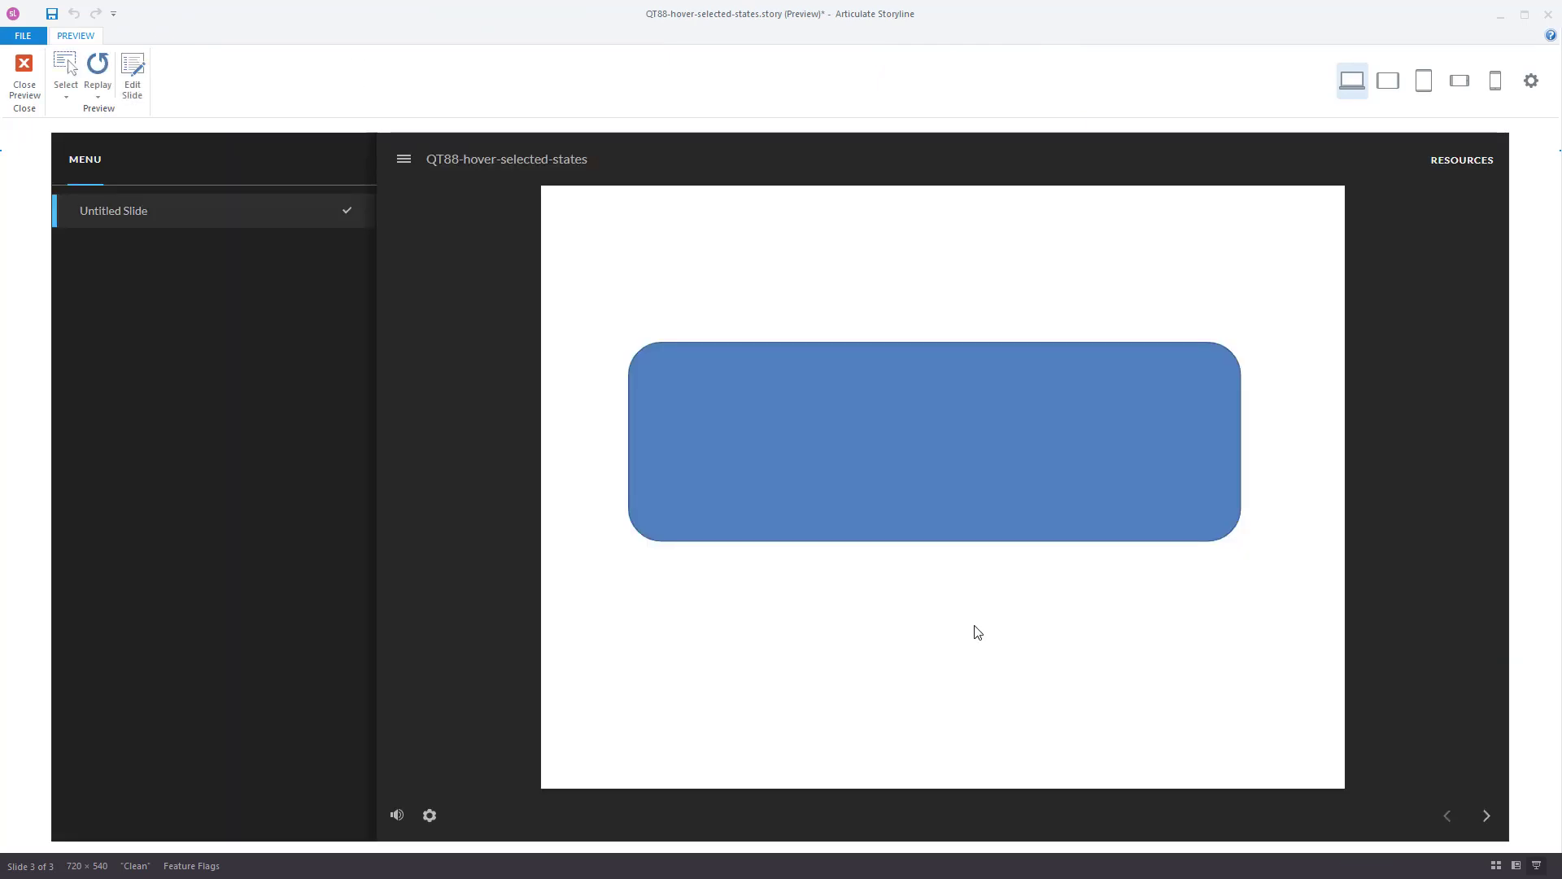
left_click(1026, 514)
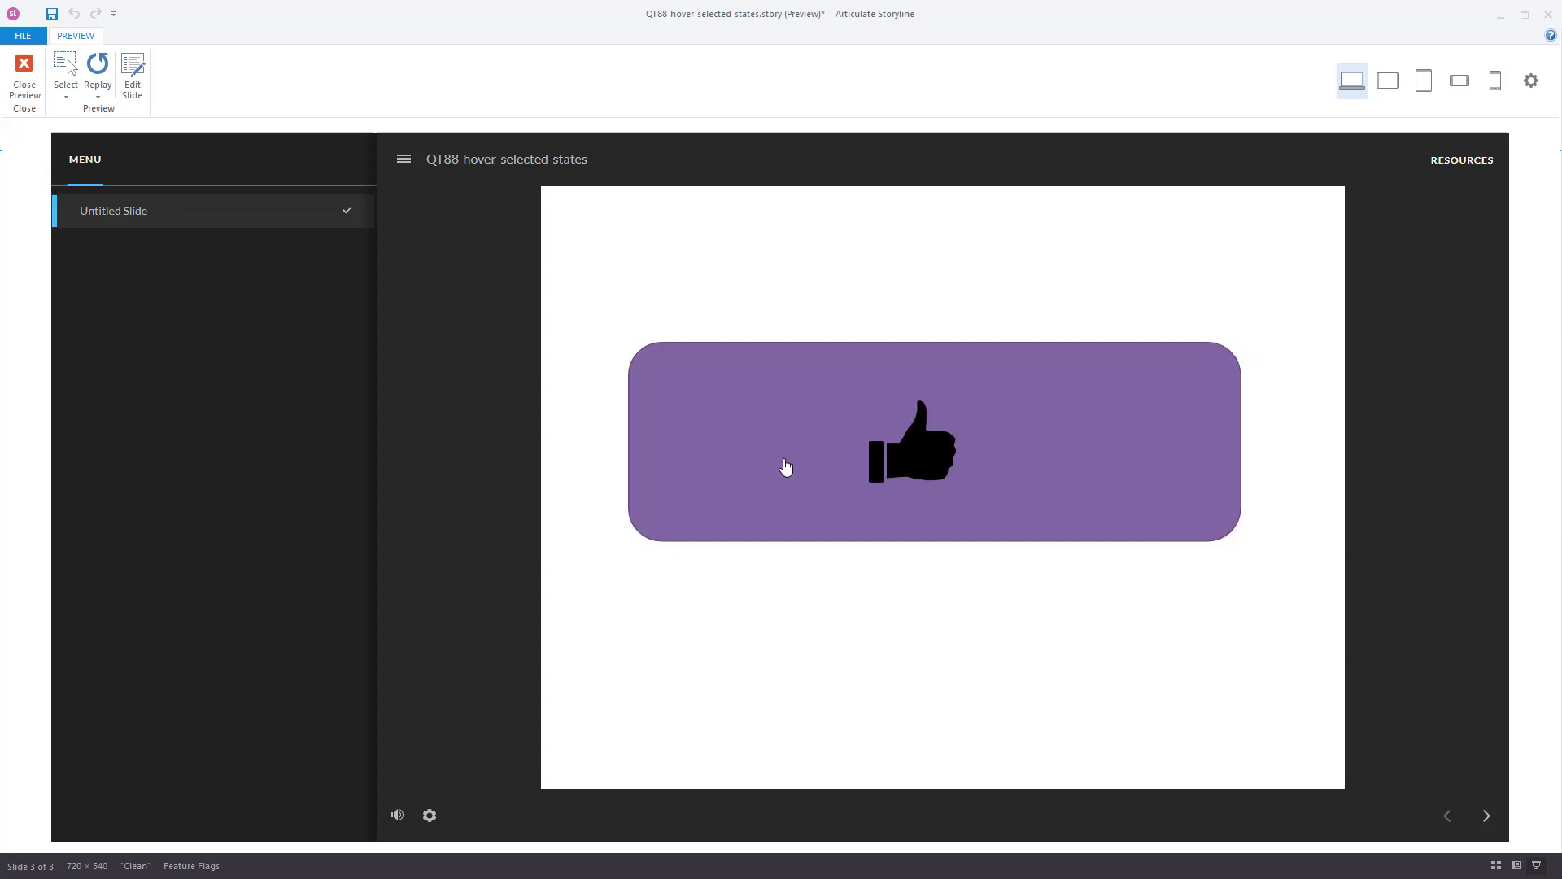
left_click(25, 72)
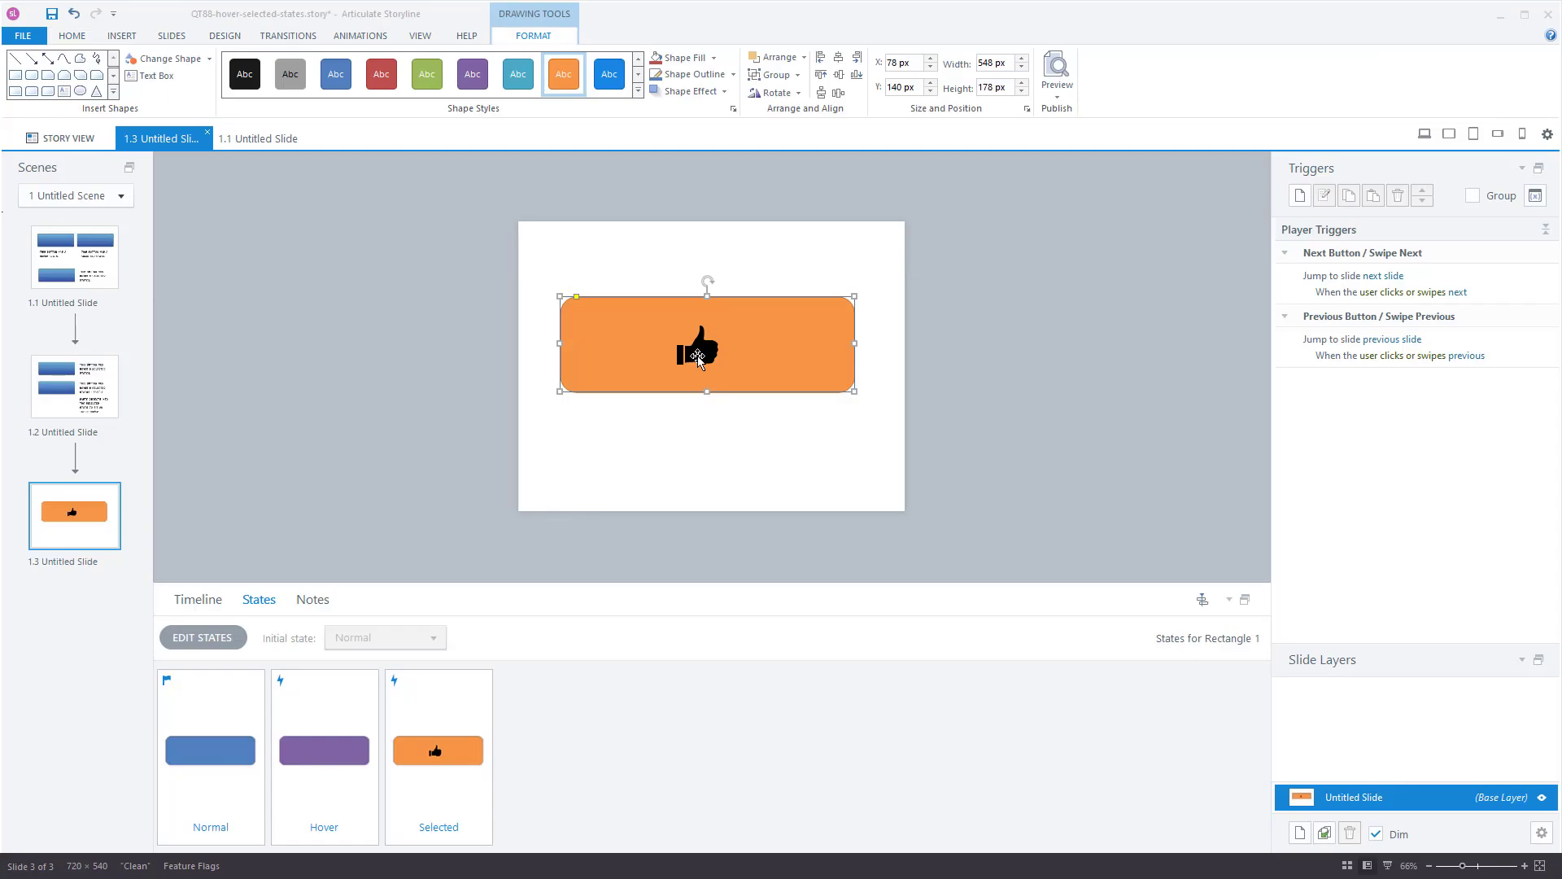
Delete the thumbs-up icon from the rectangle's Selected state.
double_click(449, 721)
left_click(686, 358)
key("Delete")
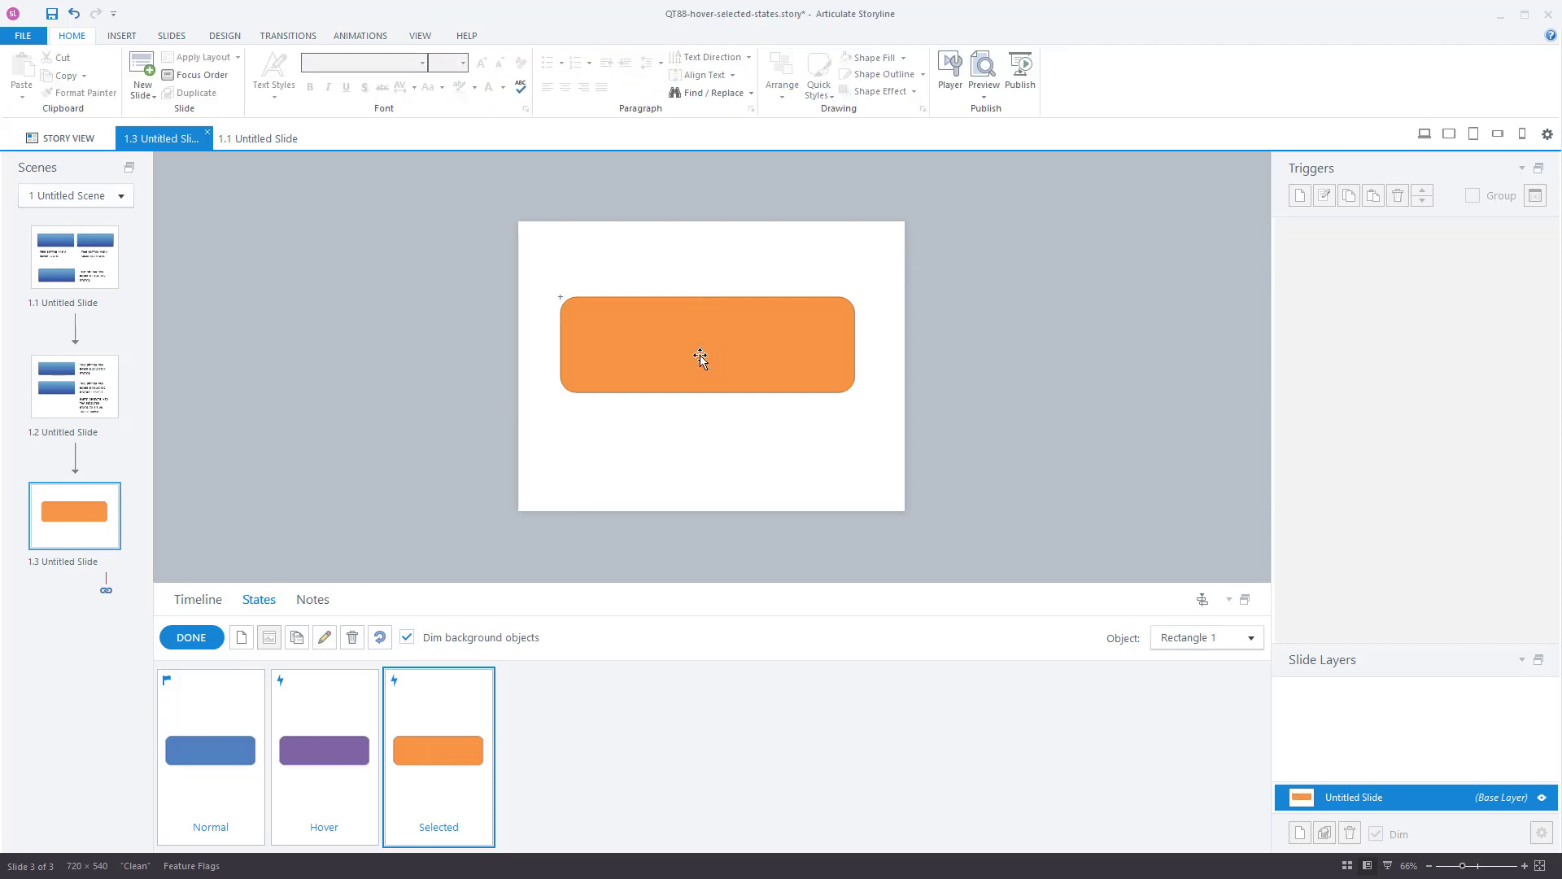
Try deleting the orange rectangle itself from the Selected state, and undo the deletion.
left_click(705, 350)
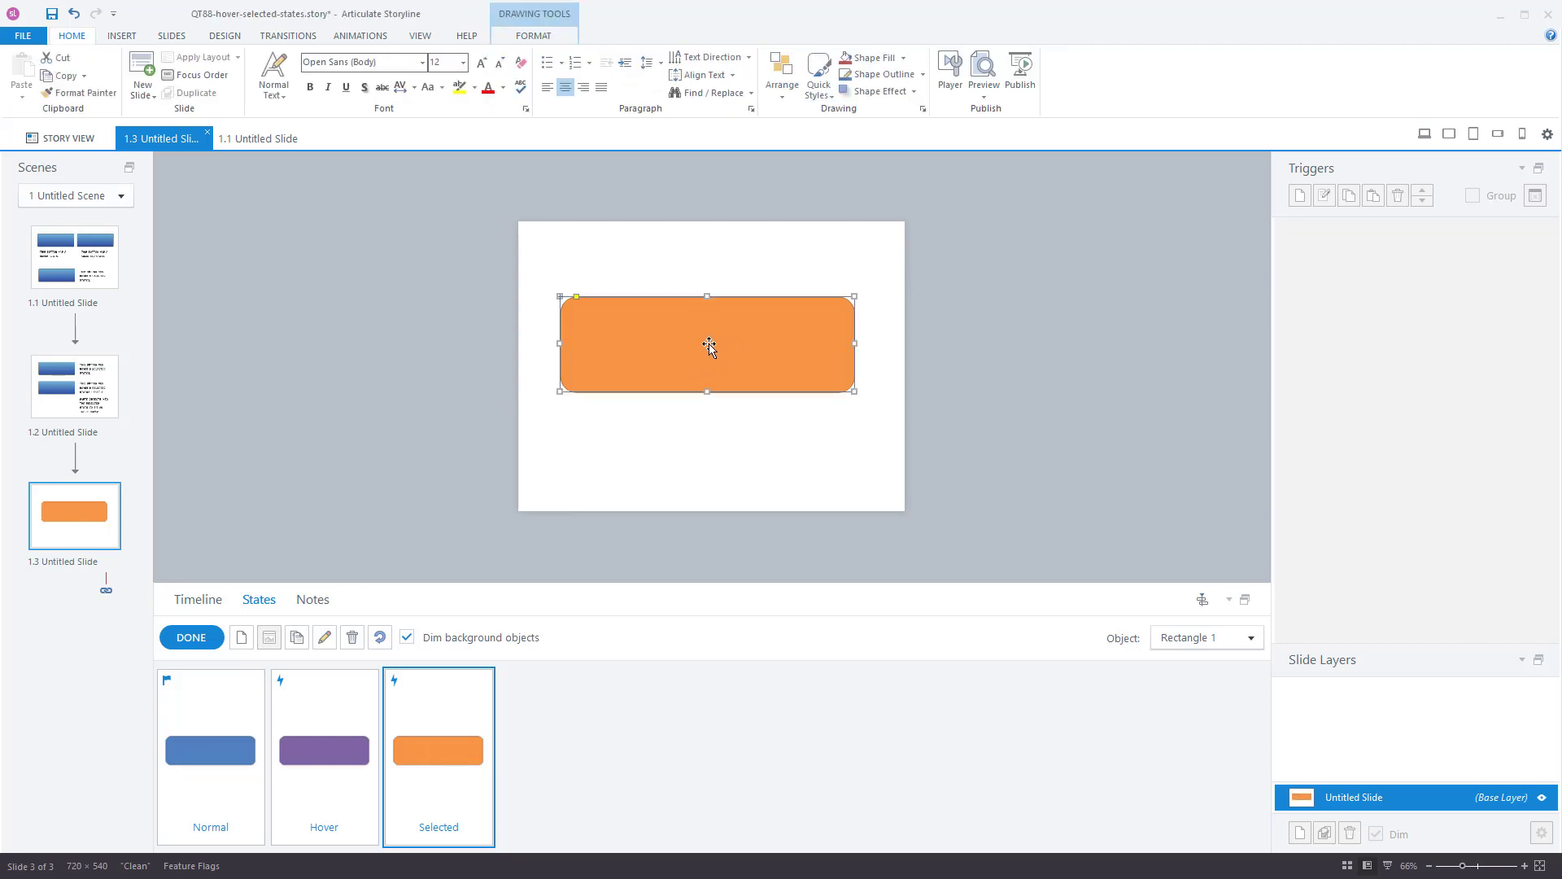
key("Delete")
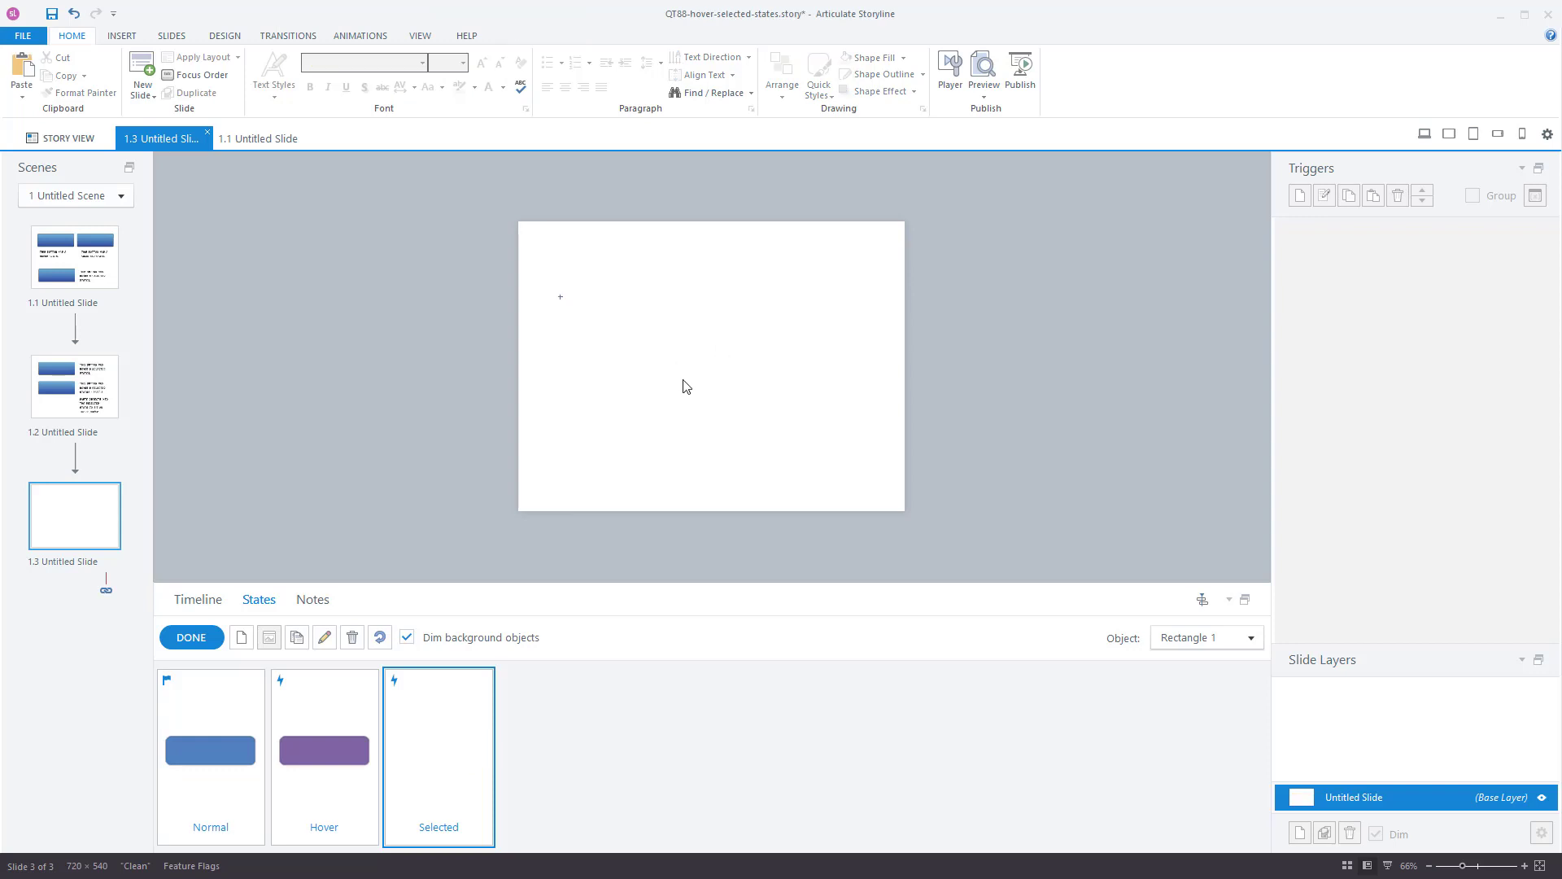
key("ctrl+z")
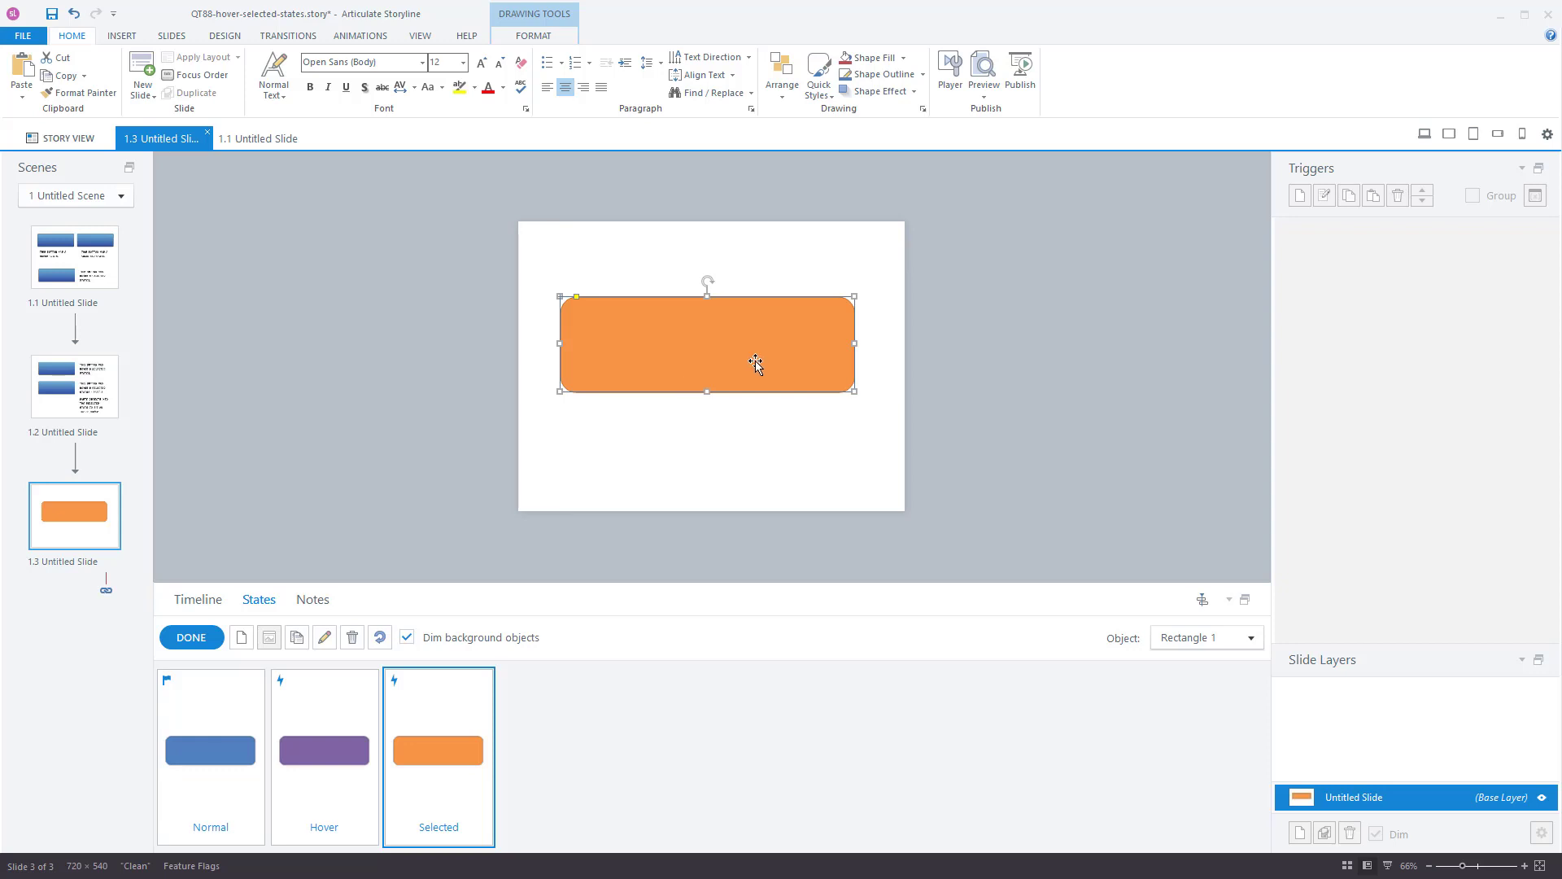
Finish editing states, preview slide 1.3 to retest the rectangle without the icon, and close the preview.
left_click(192, 638)
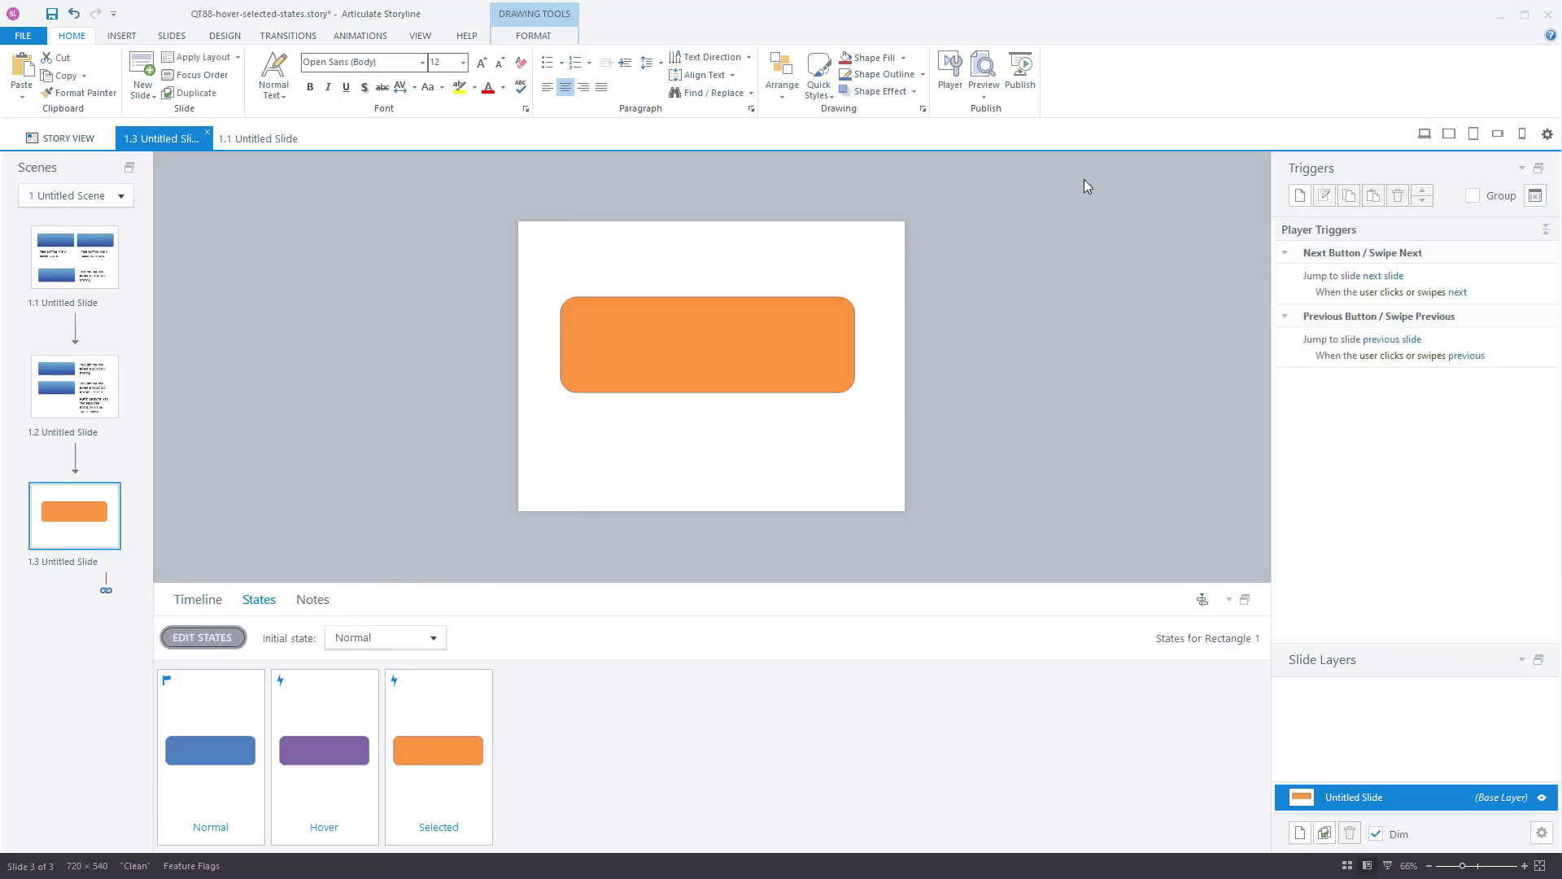
left_click(982, 101)
left_click(1013, 115)
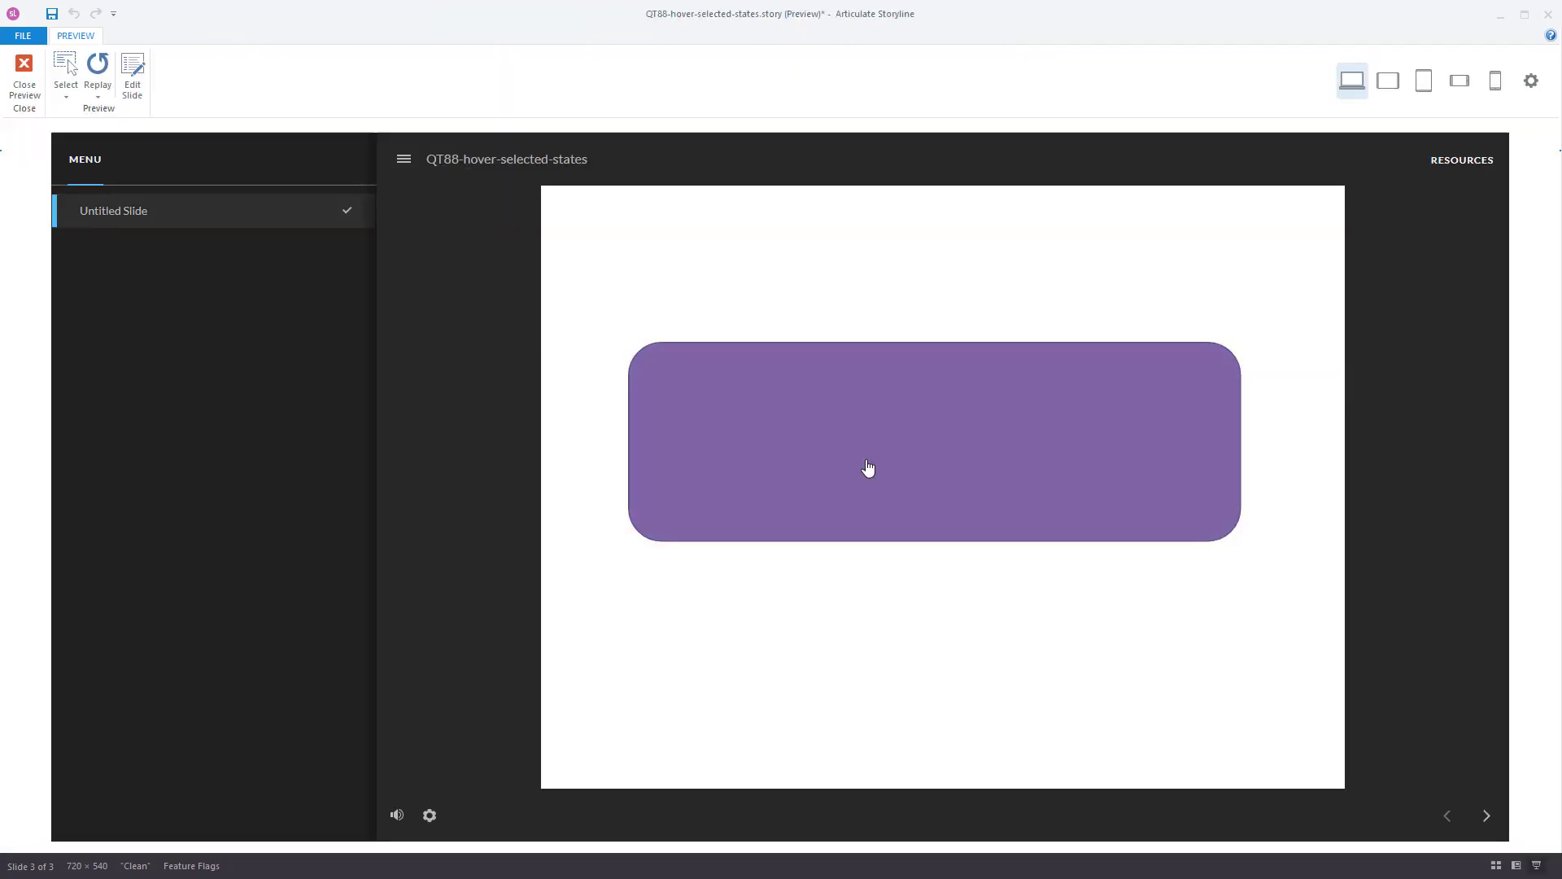
left_click(879, 467)
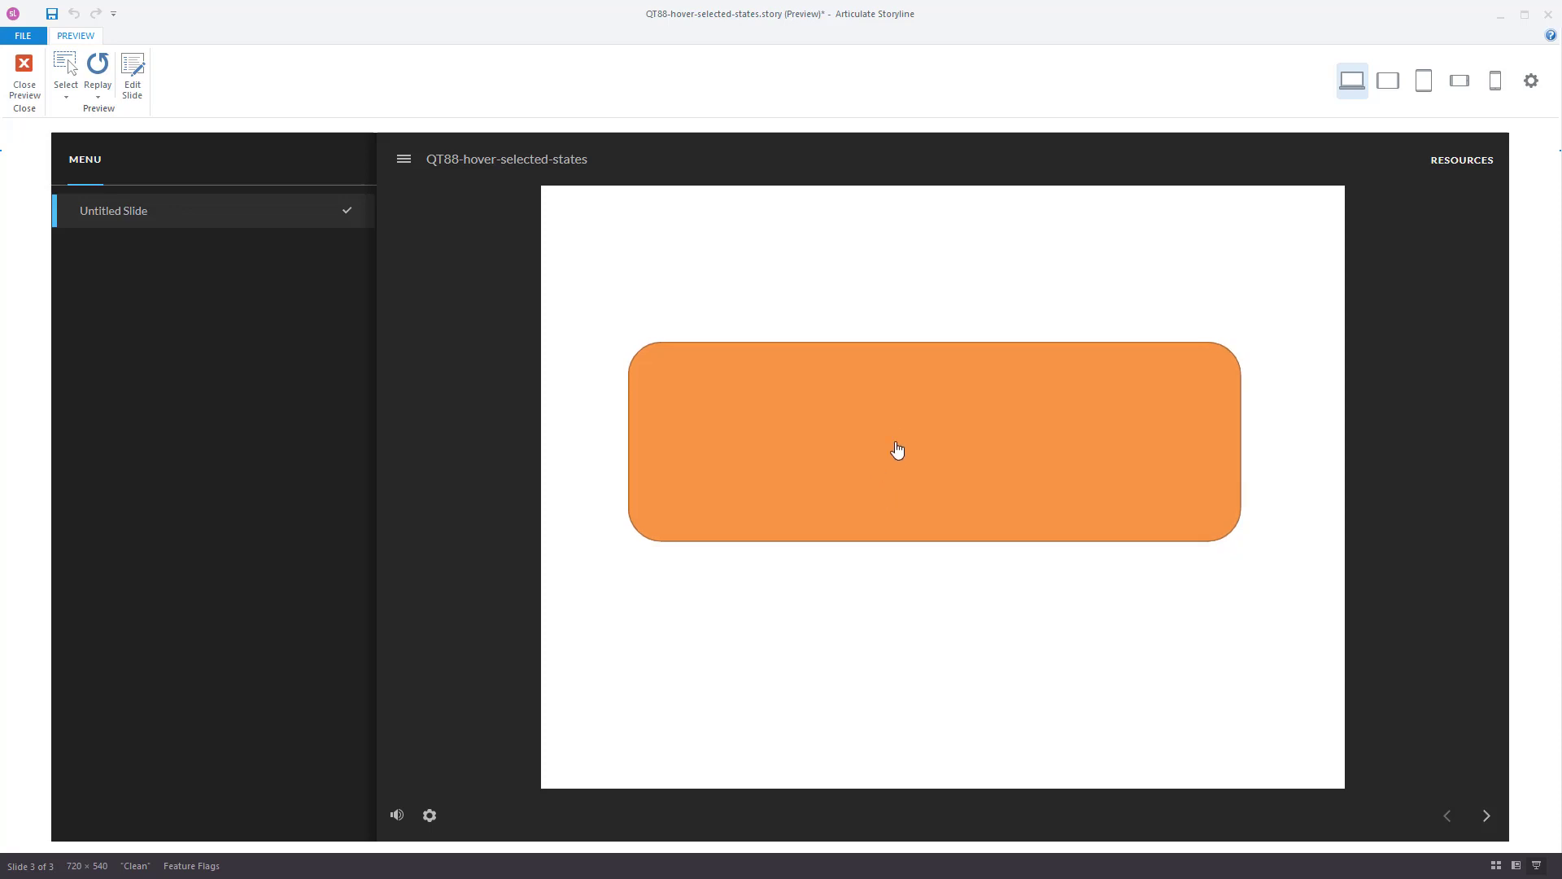
left_click(26, 73)
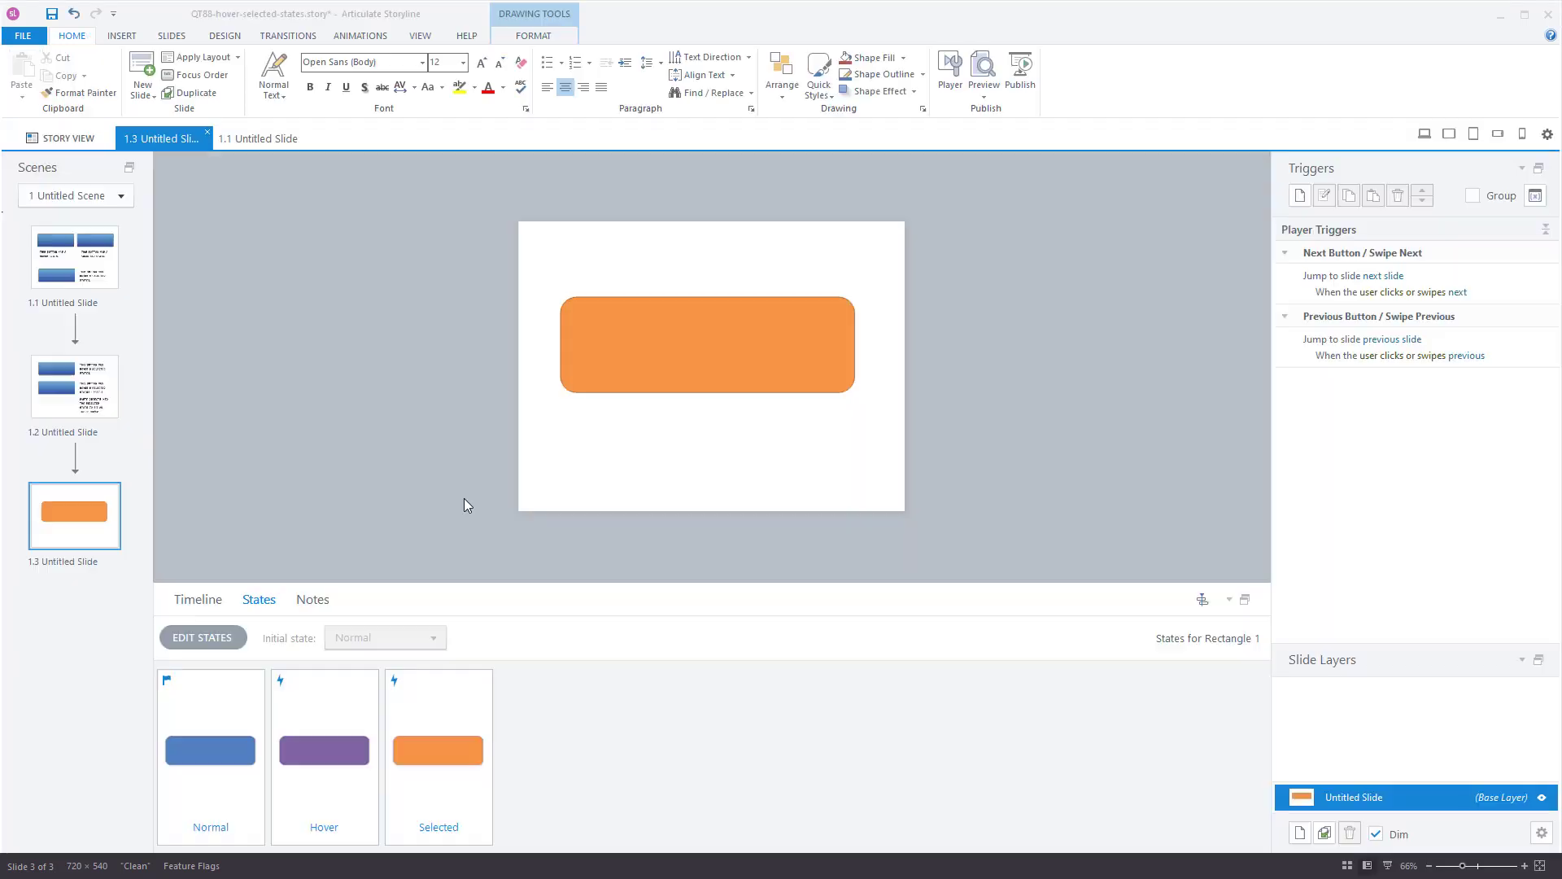
Edit the rectangle's Hover state and set its outline width to 8 px.
left_click(337, 759)
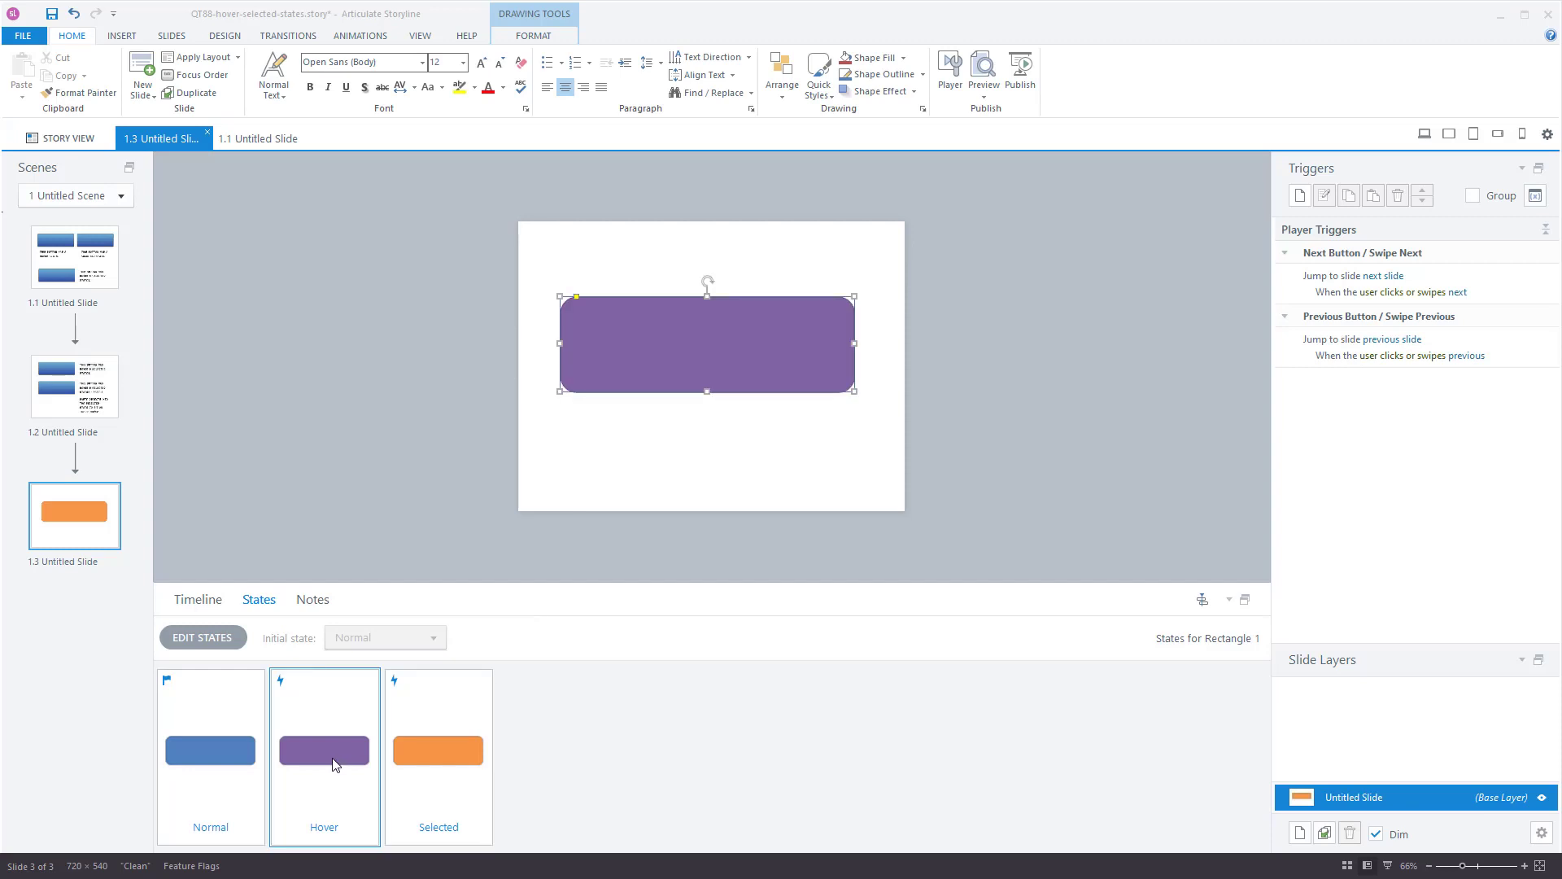
double_click(331, 754)
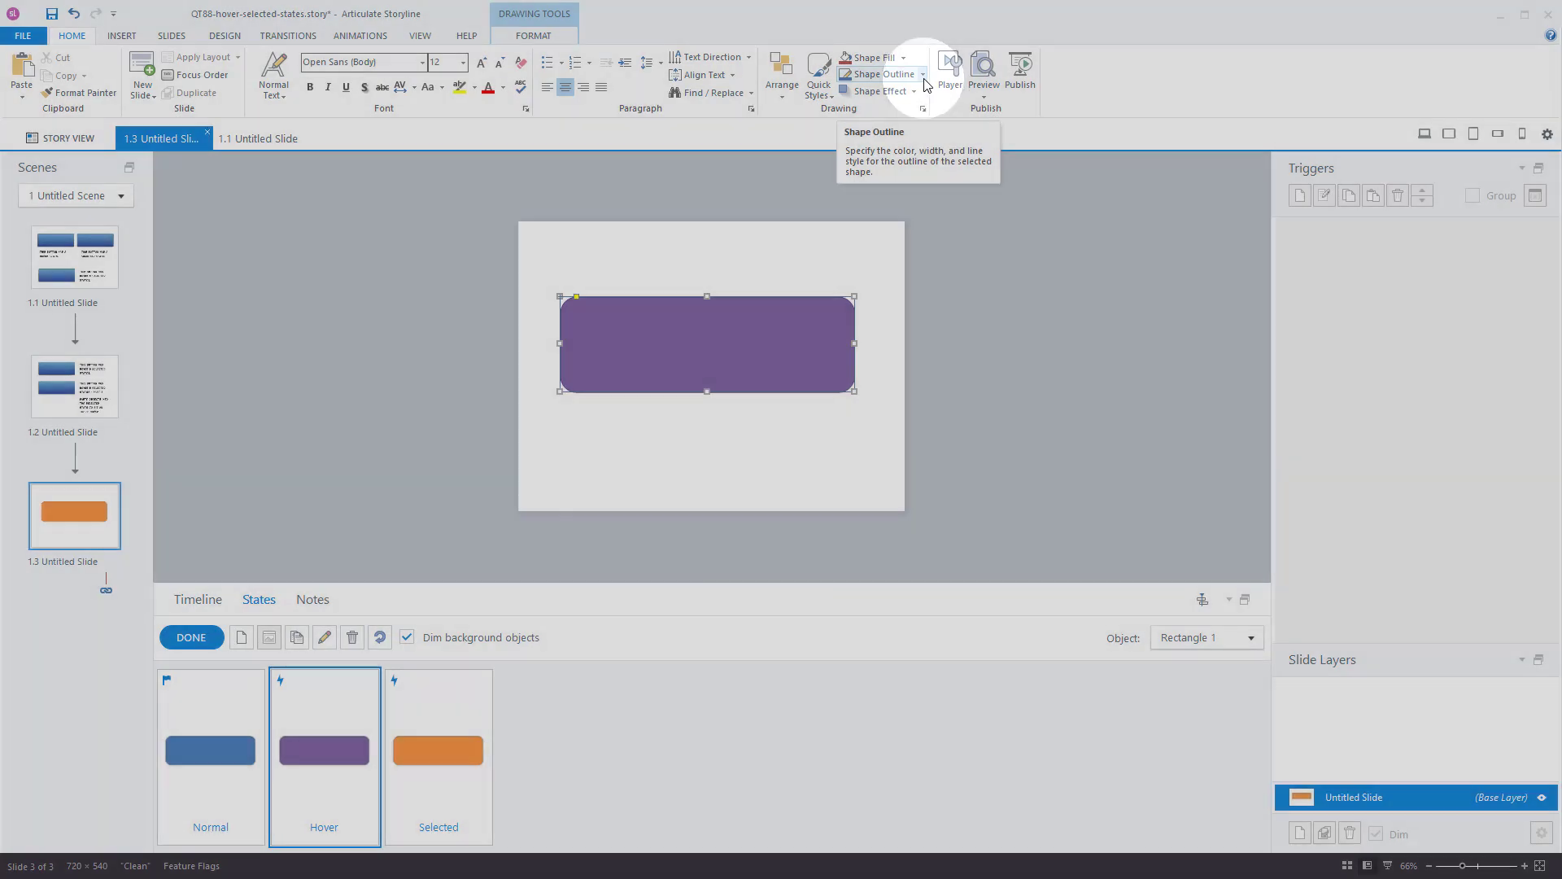
left_click(924, 76)
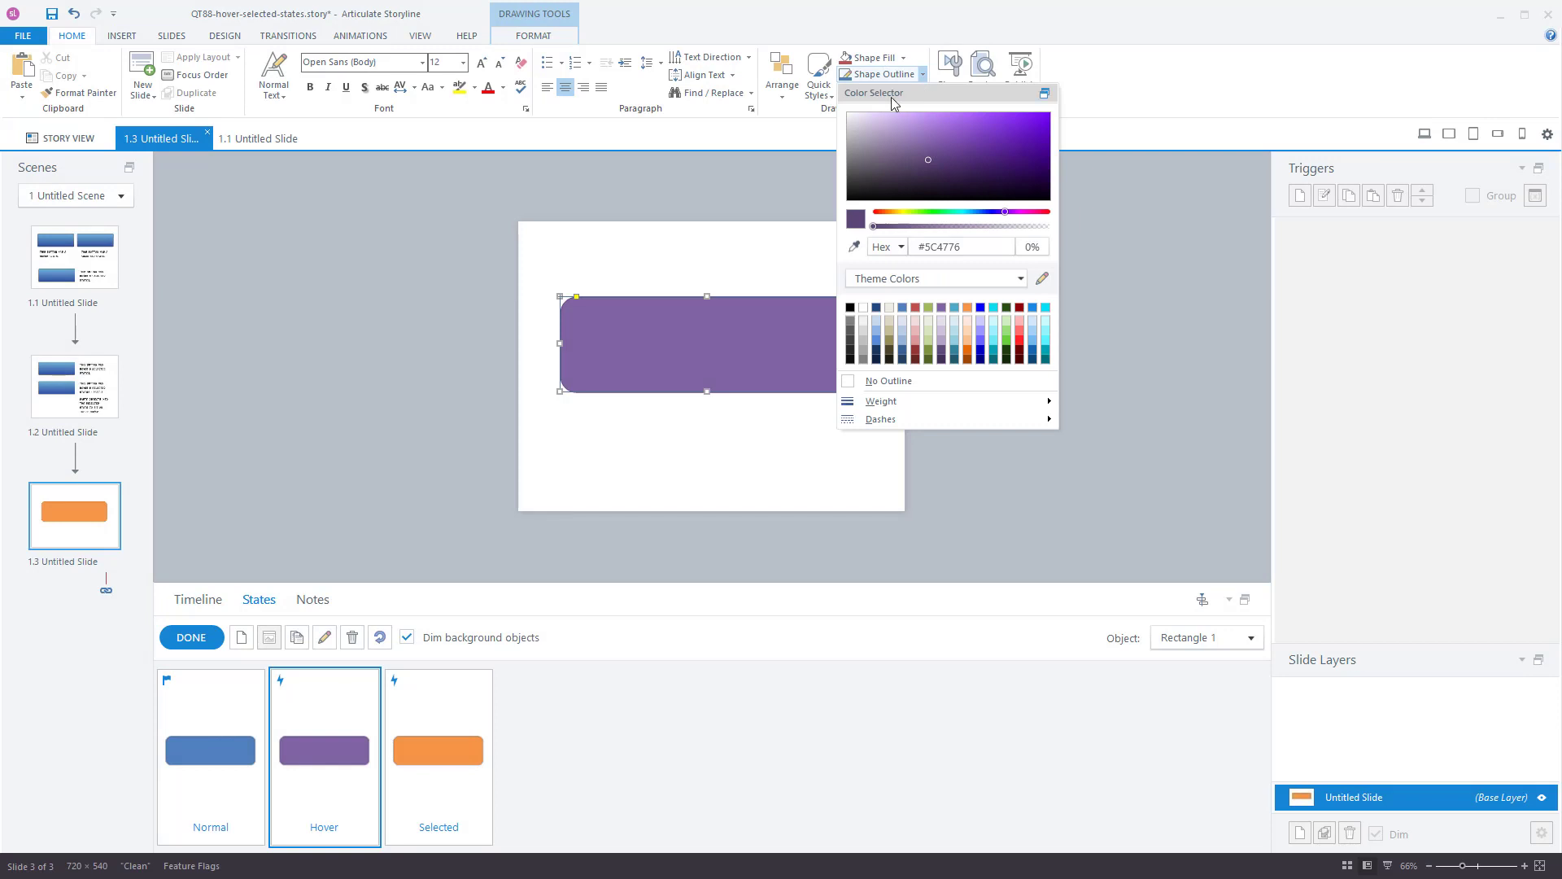
left_click(890, 36)
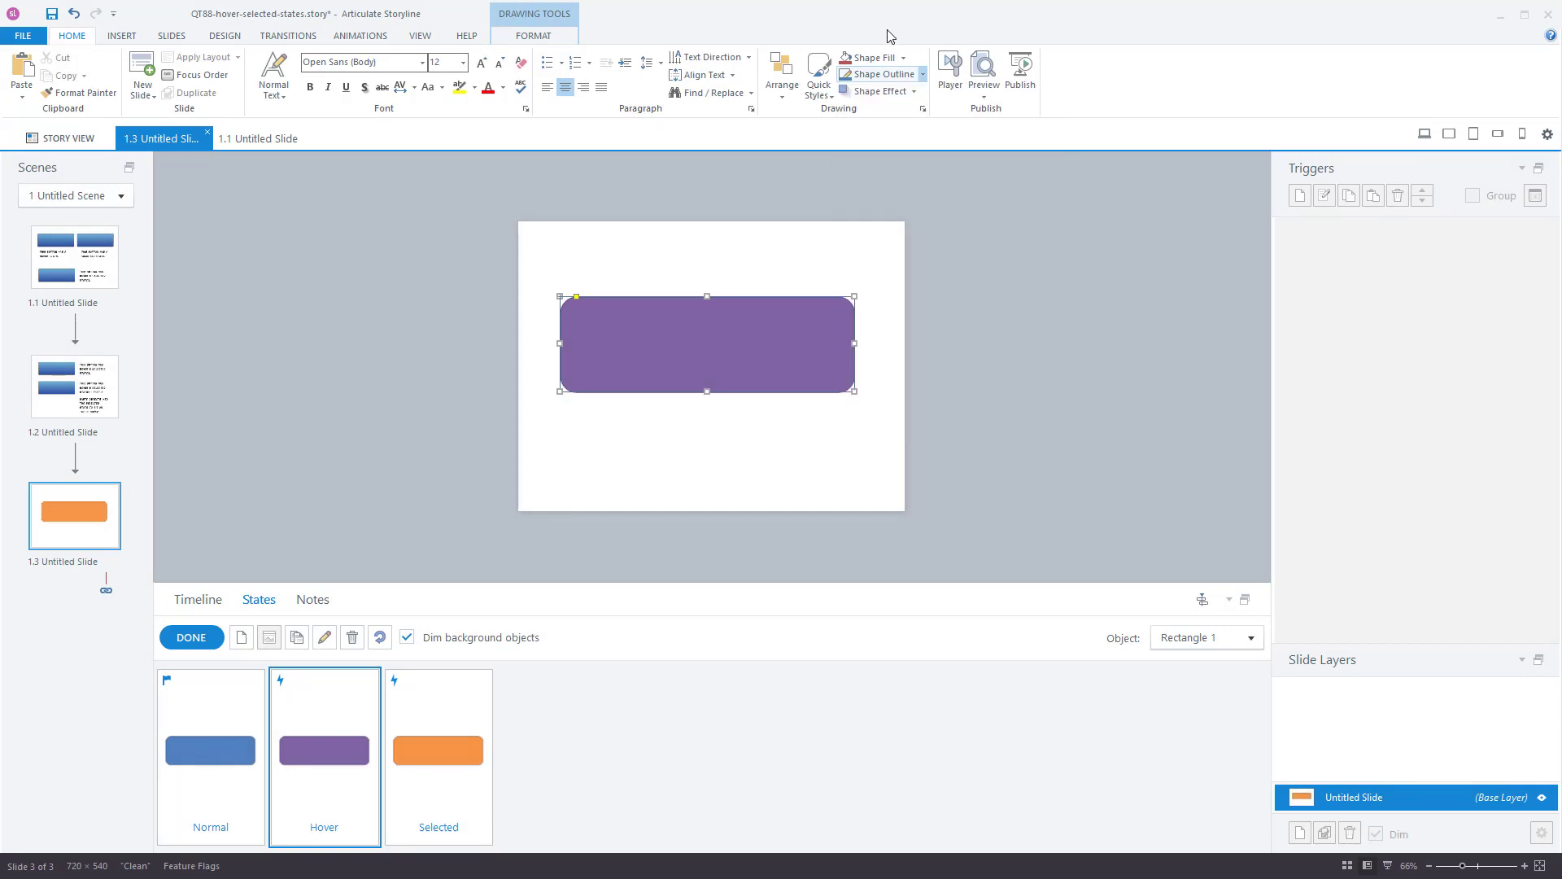
left_click(922, 109)
left_click_drag(820, 193, 1207, 179)
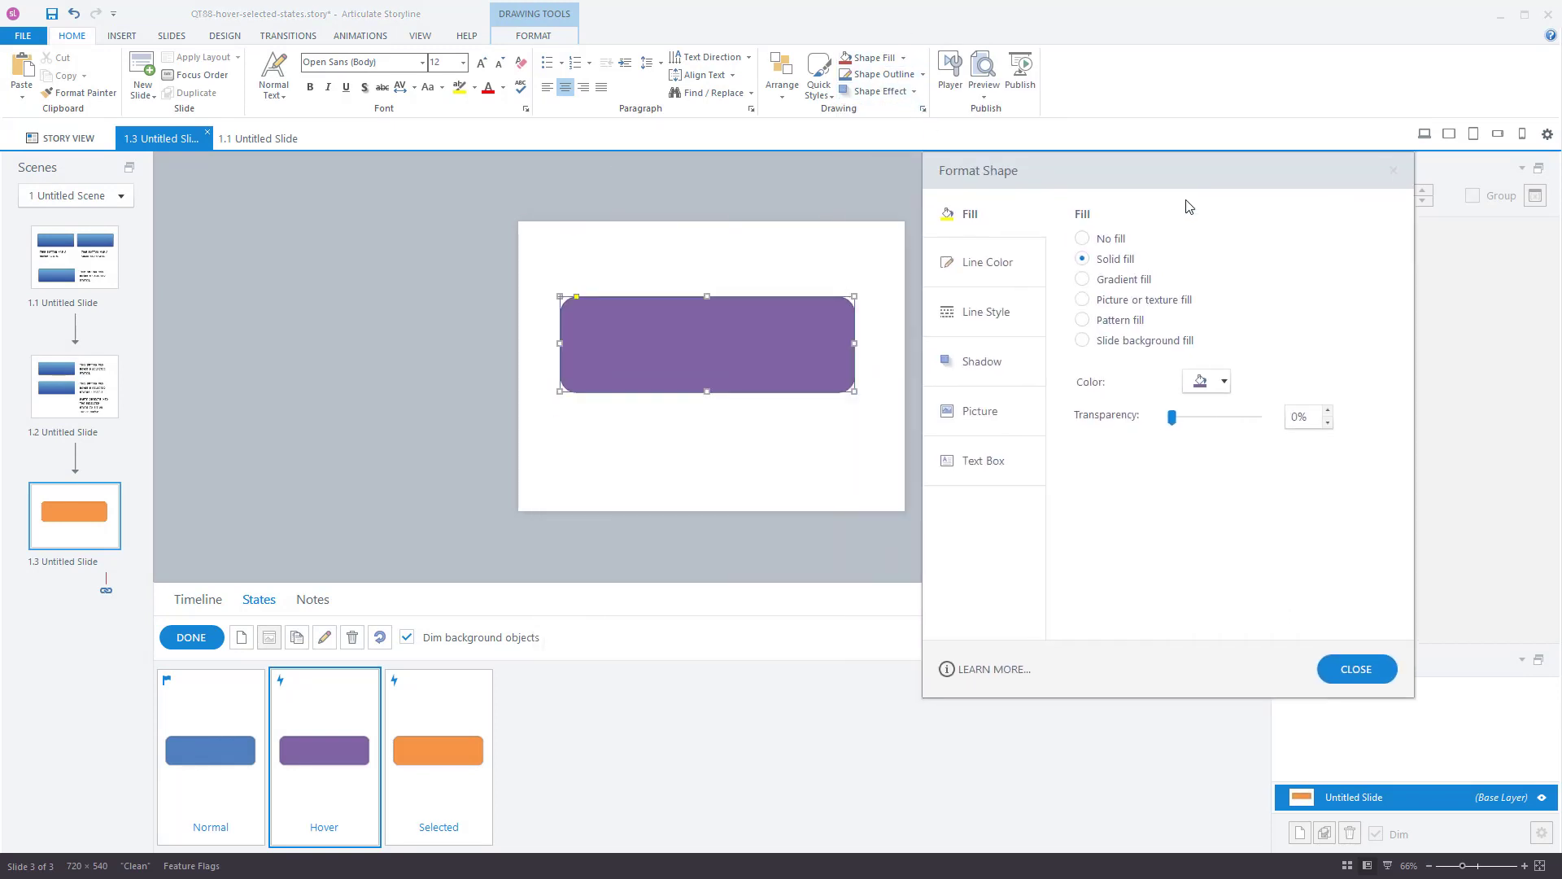
left_click(1002, 316)
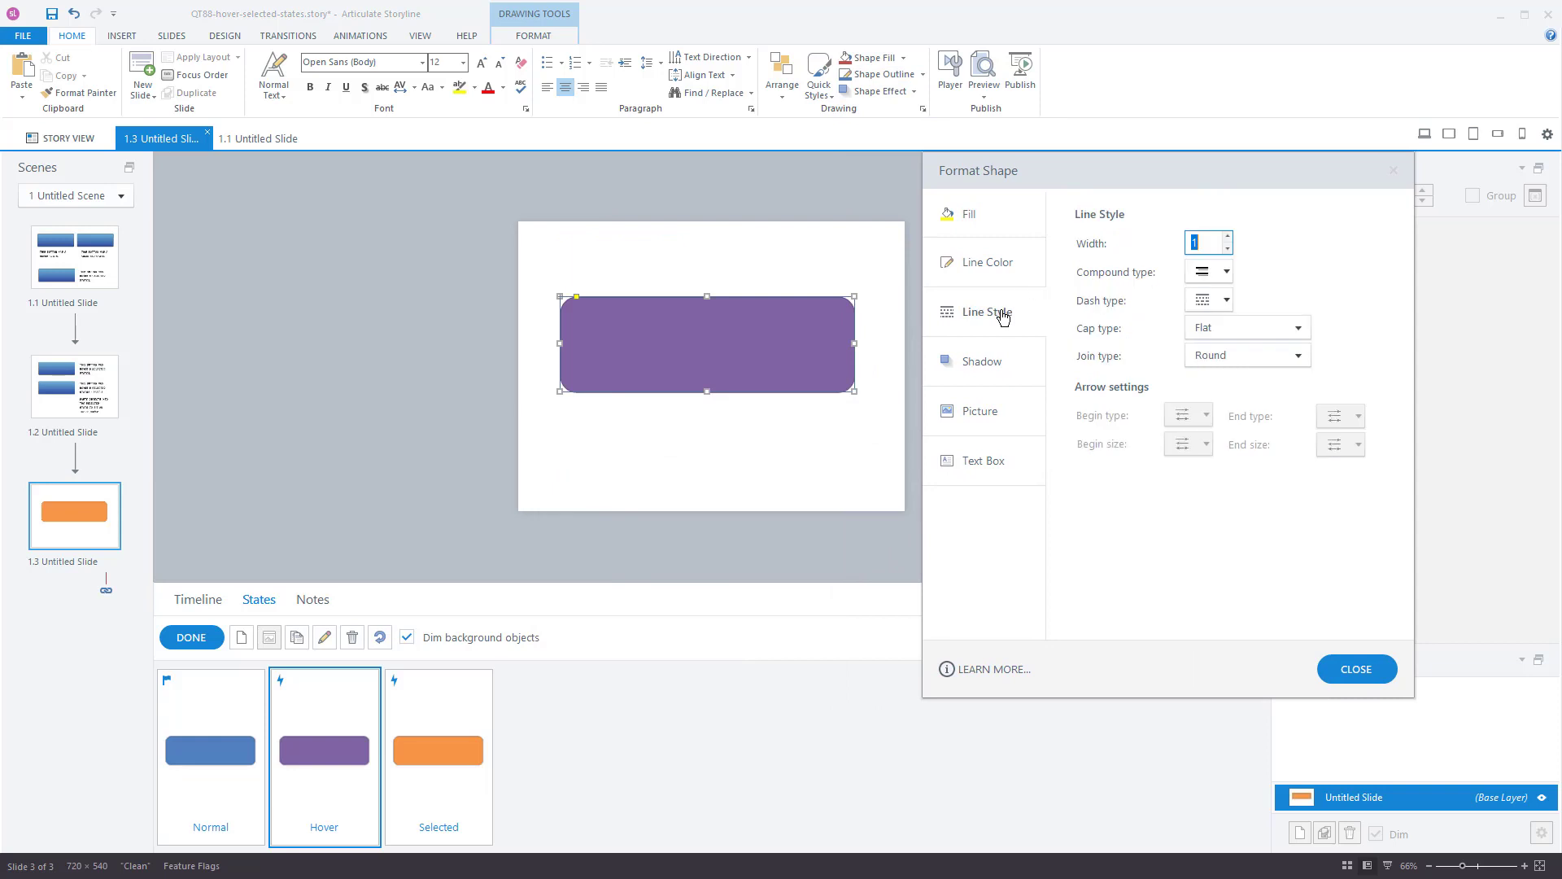
left_click(1229, 236)
left_click(1228, 237)
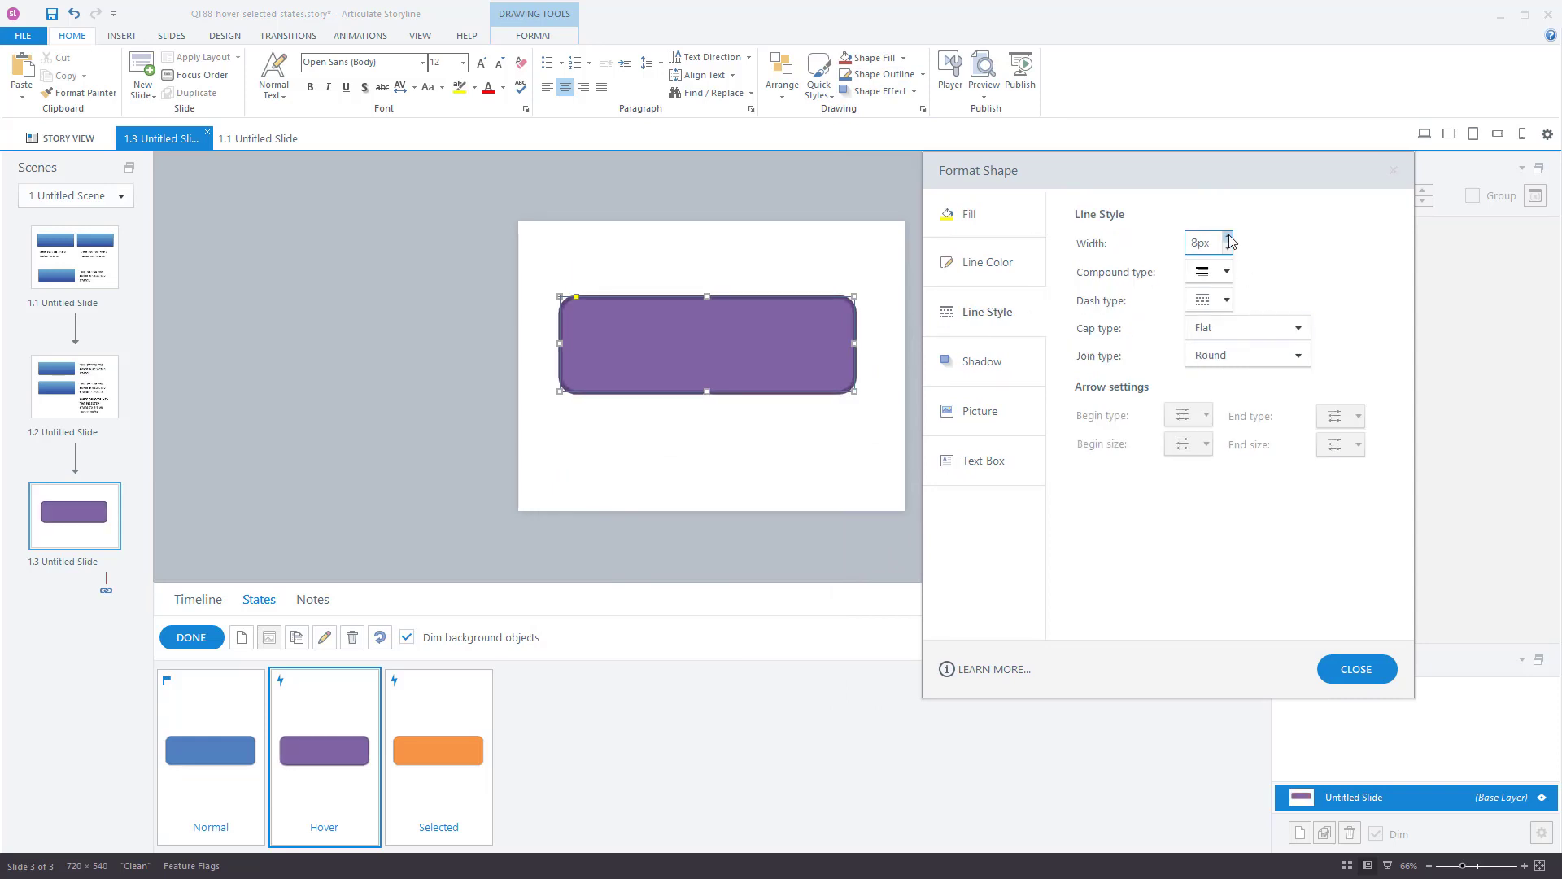
left_click(1351, 669)
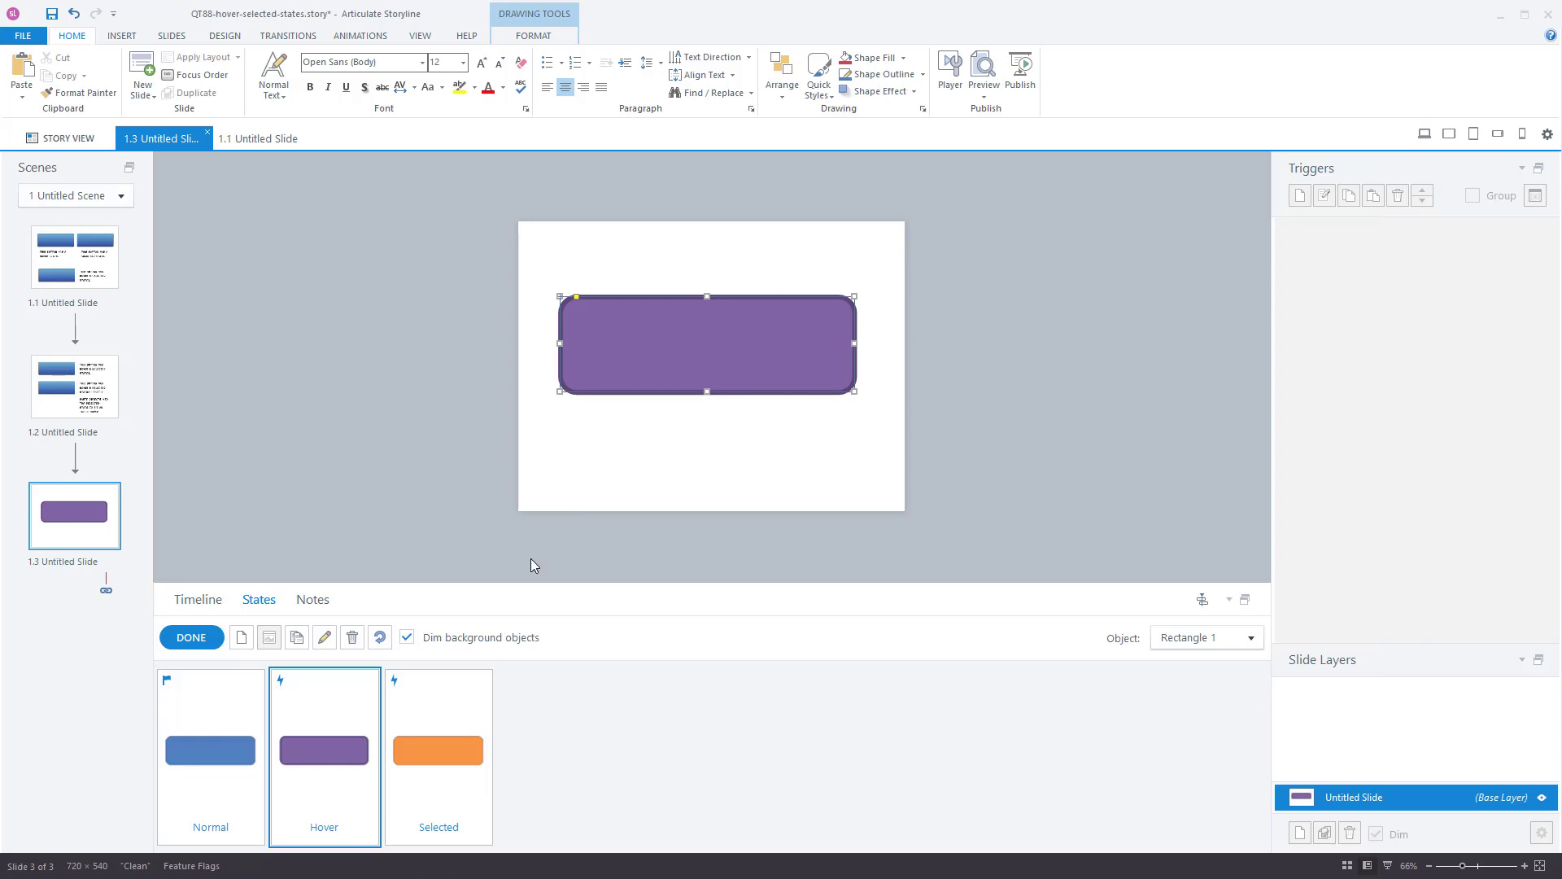
Finish editing states, preview slide 1.3 to test the thick Hover outline on the selected rectangle, and close the preview.
left_click(182, 647)
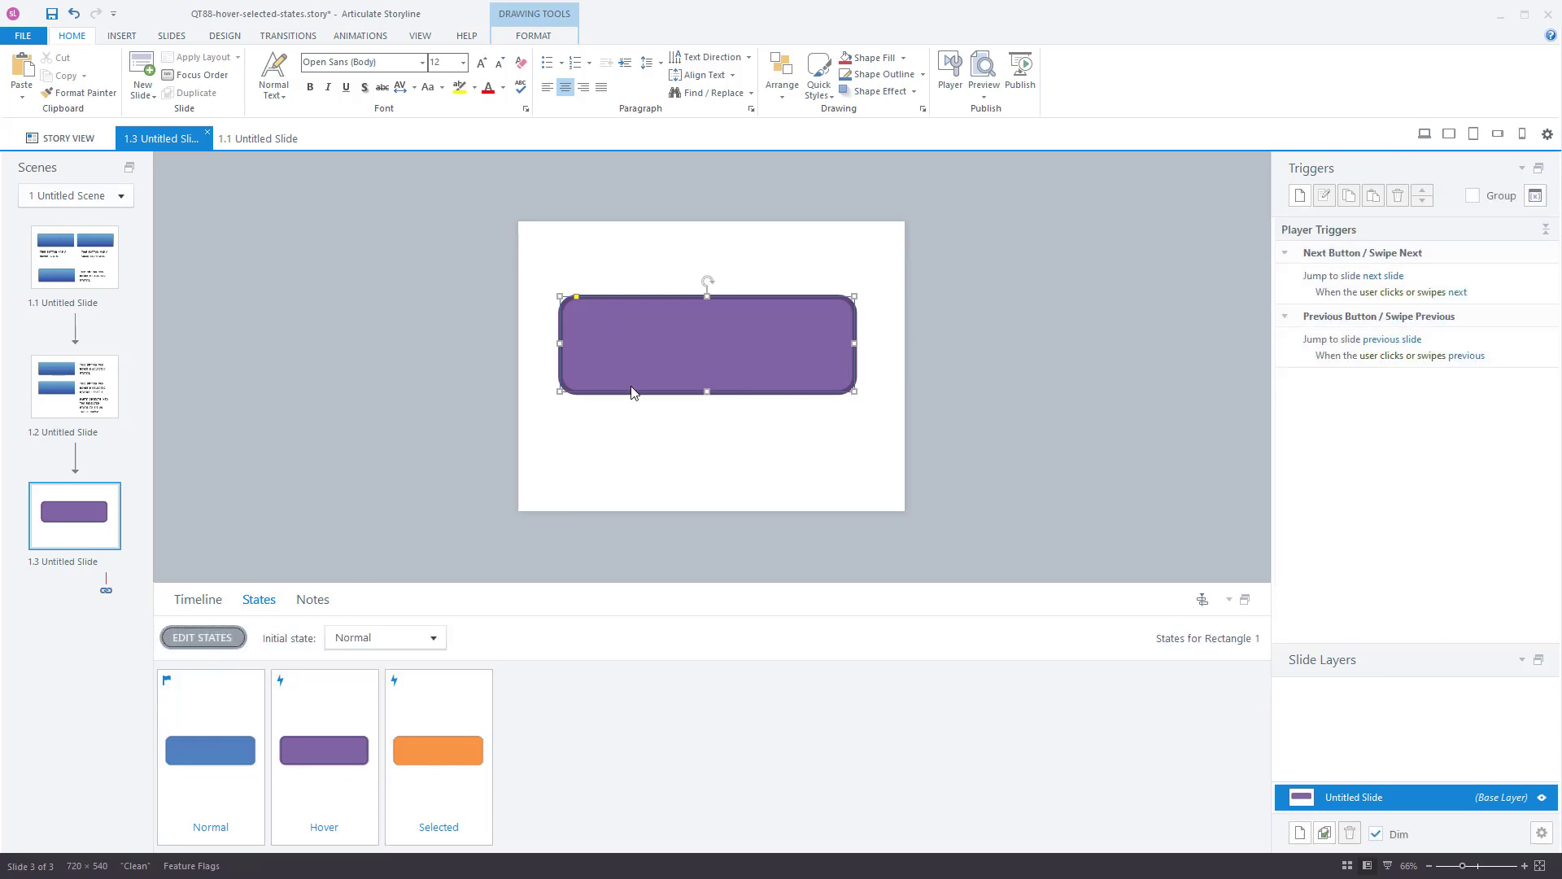
left_click(986, 97)
left_click(1009, 113)
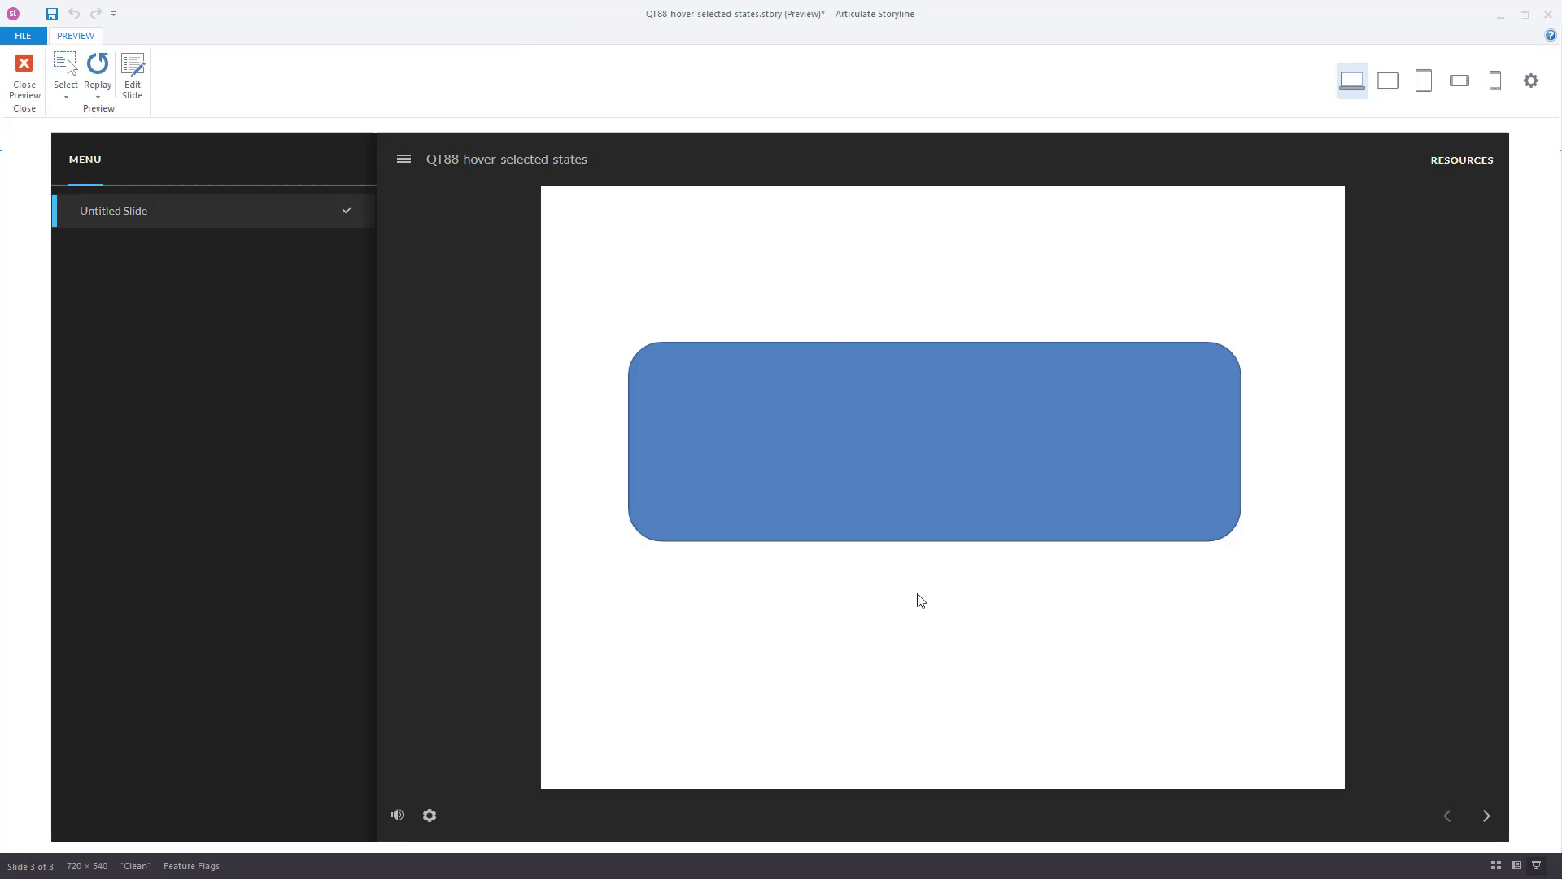
left_click(912, 470)
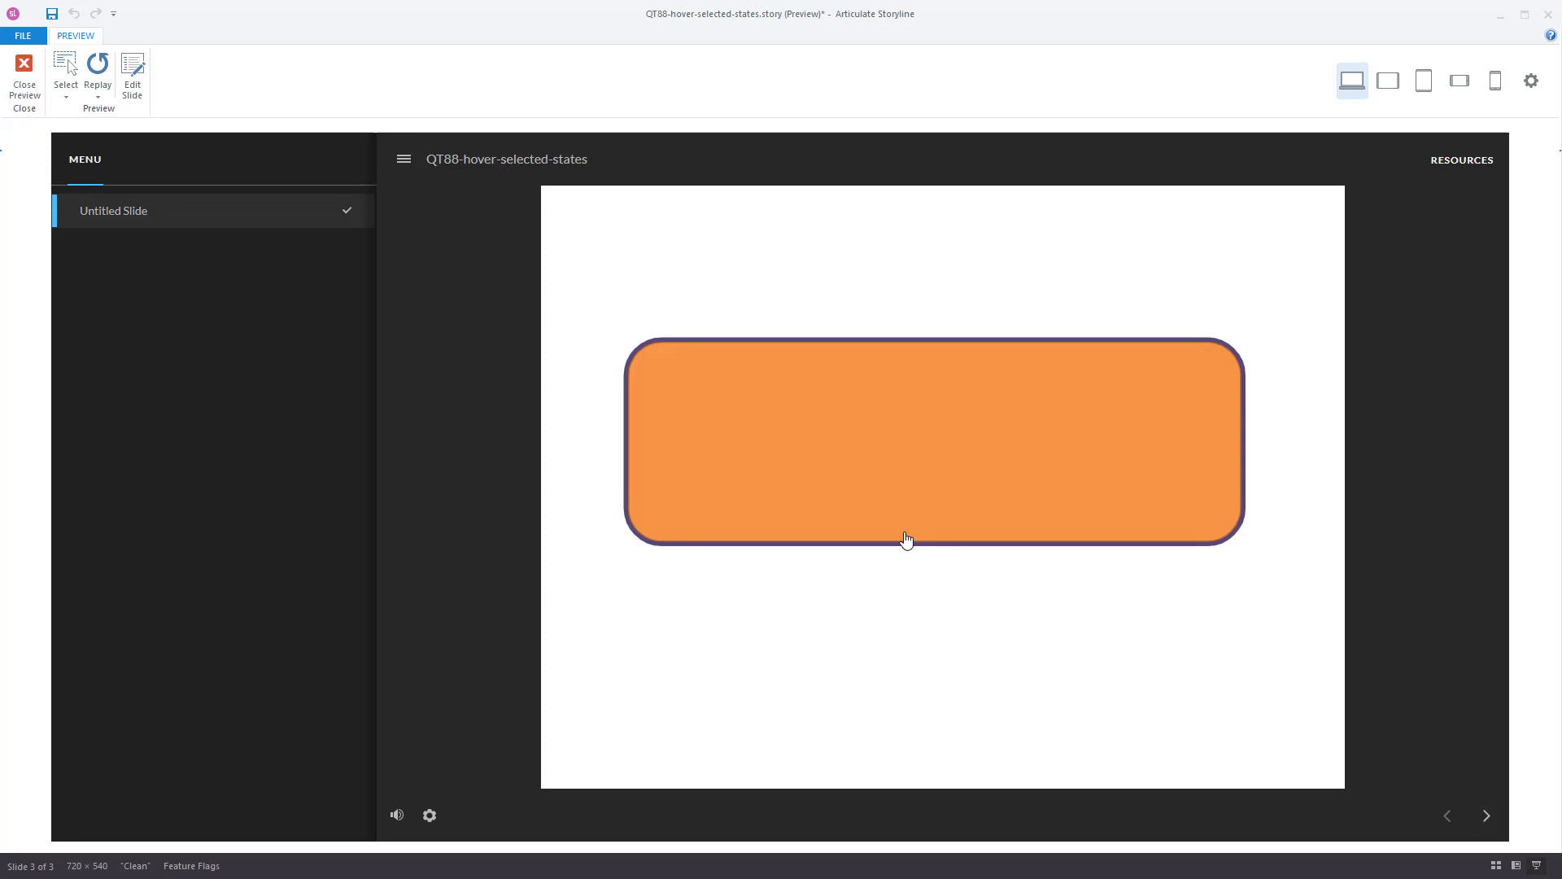
left_click(24, 74)
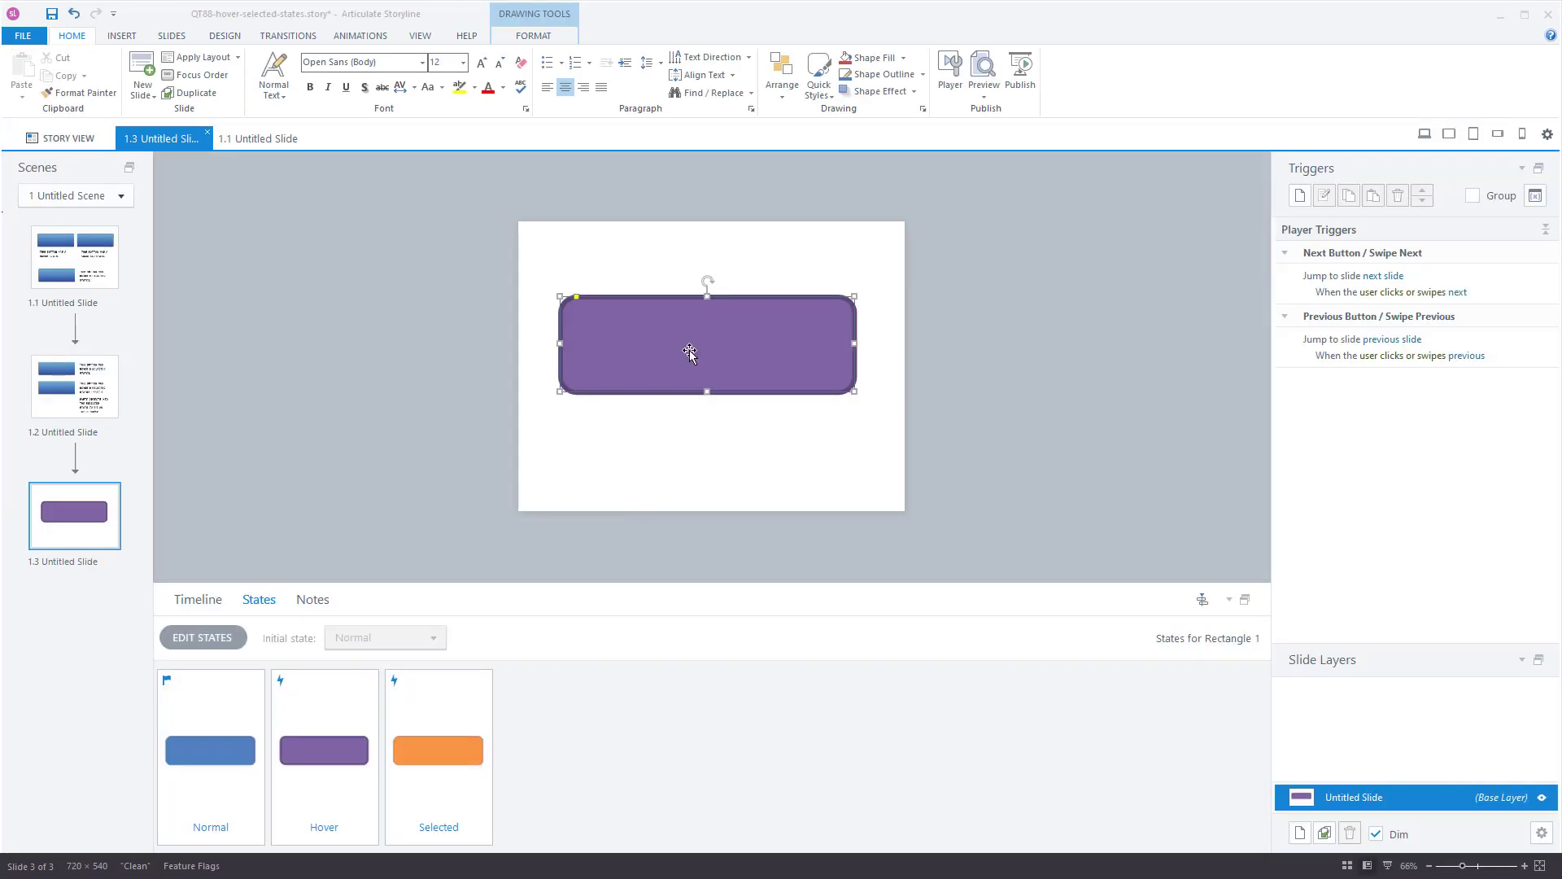
Reopen the rectangle's Hover state for editing and set its outline weight to 3 px.
double_click(317, 740)
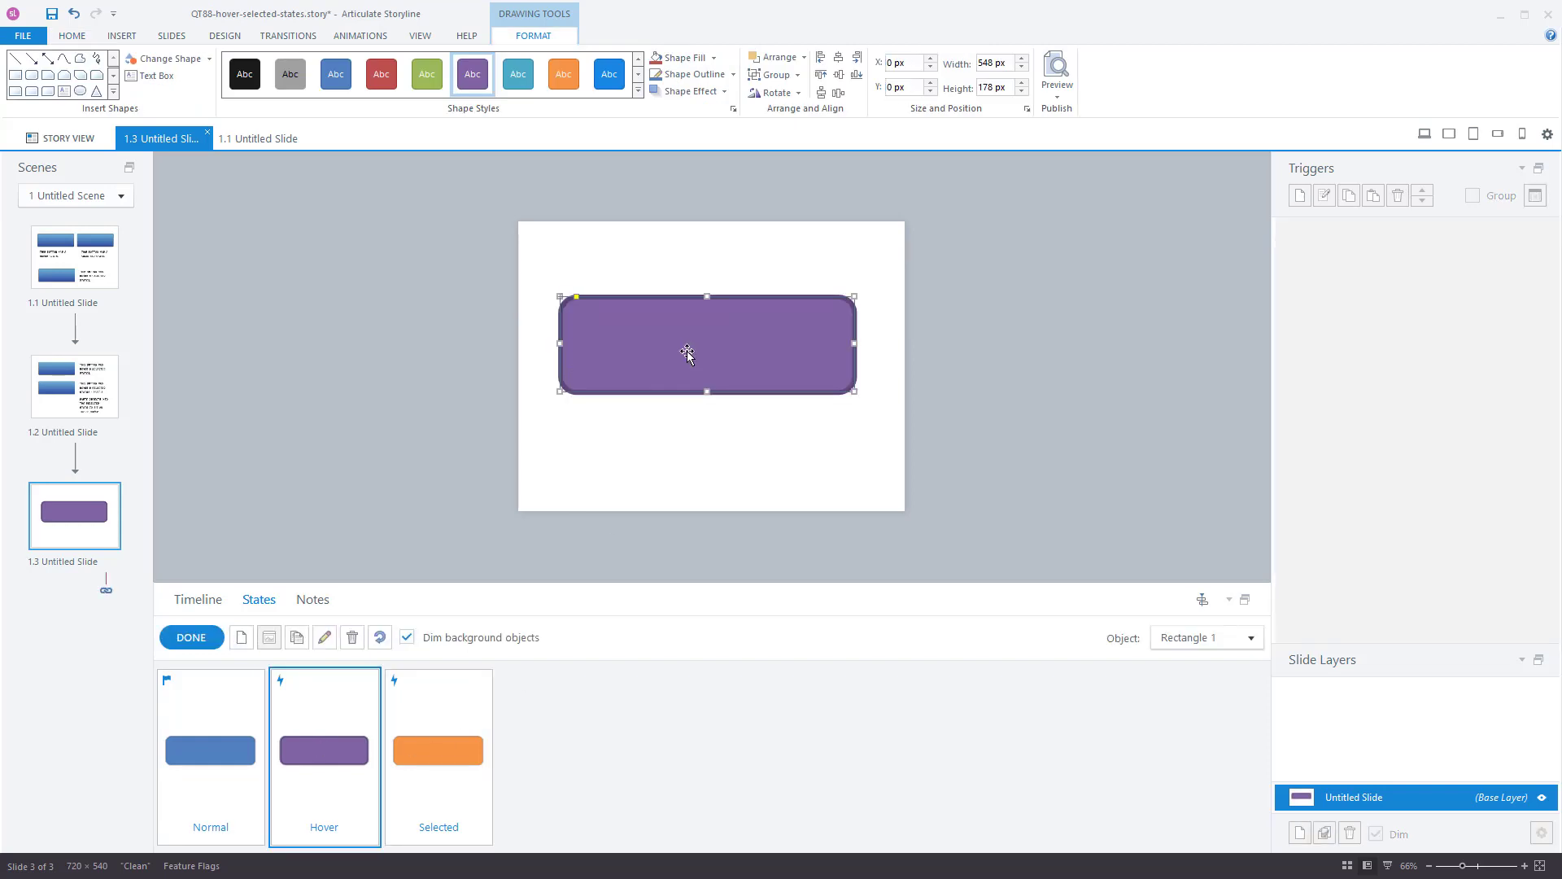
left_click(733, 74)
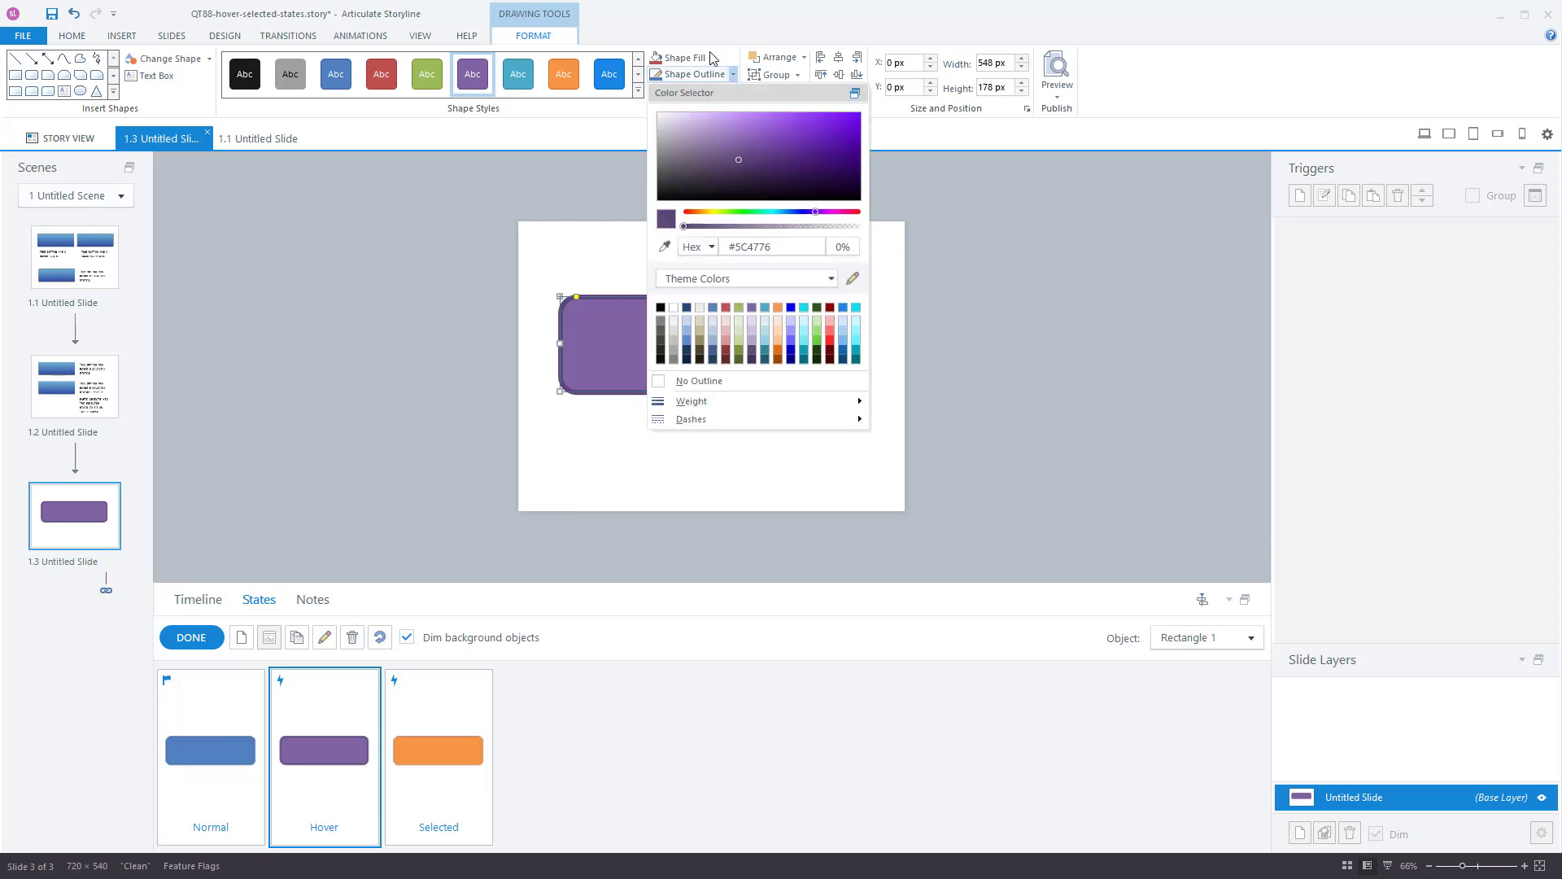
mouse_move(701, 401)
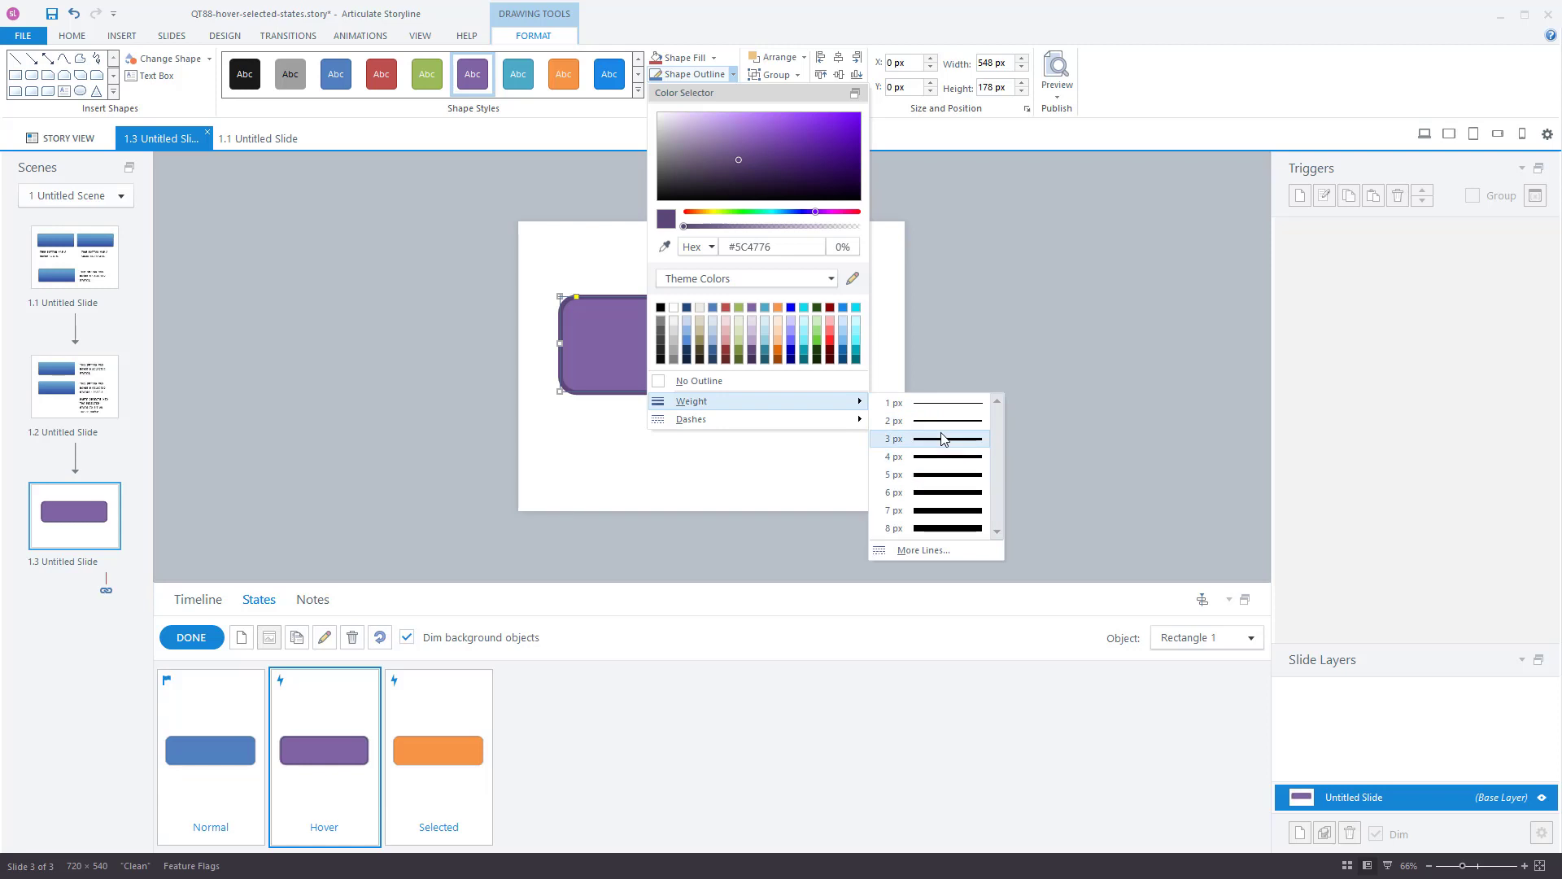
left_click(919, 438)
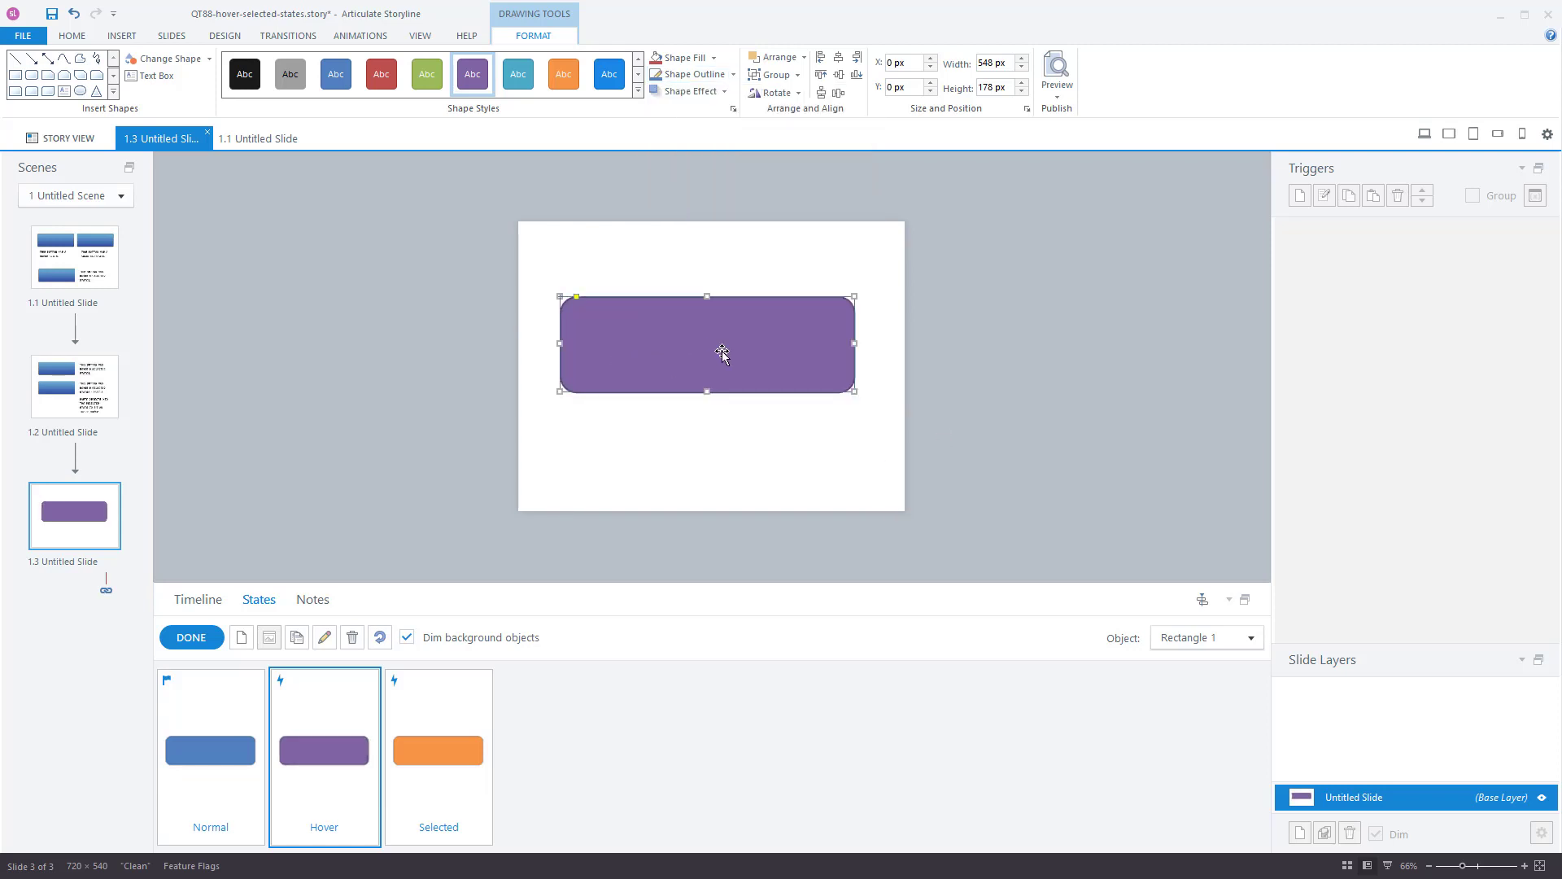
Apply the centered outer shadow effect to the purple rectangle in its Hover state.
left_click(723, 92)
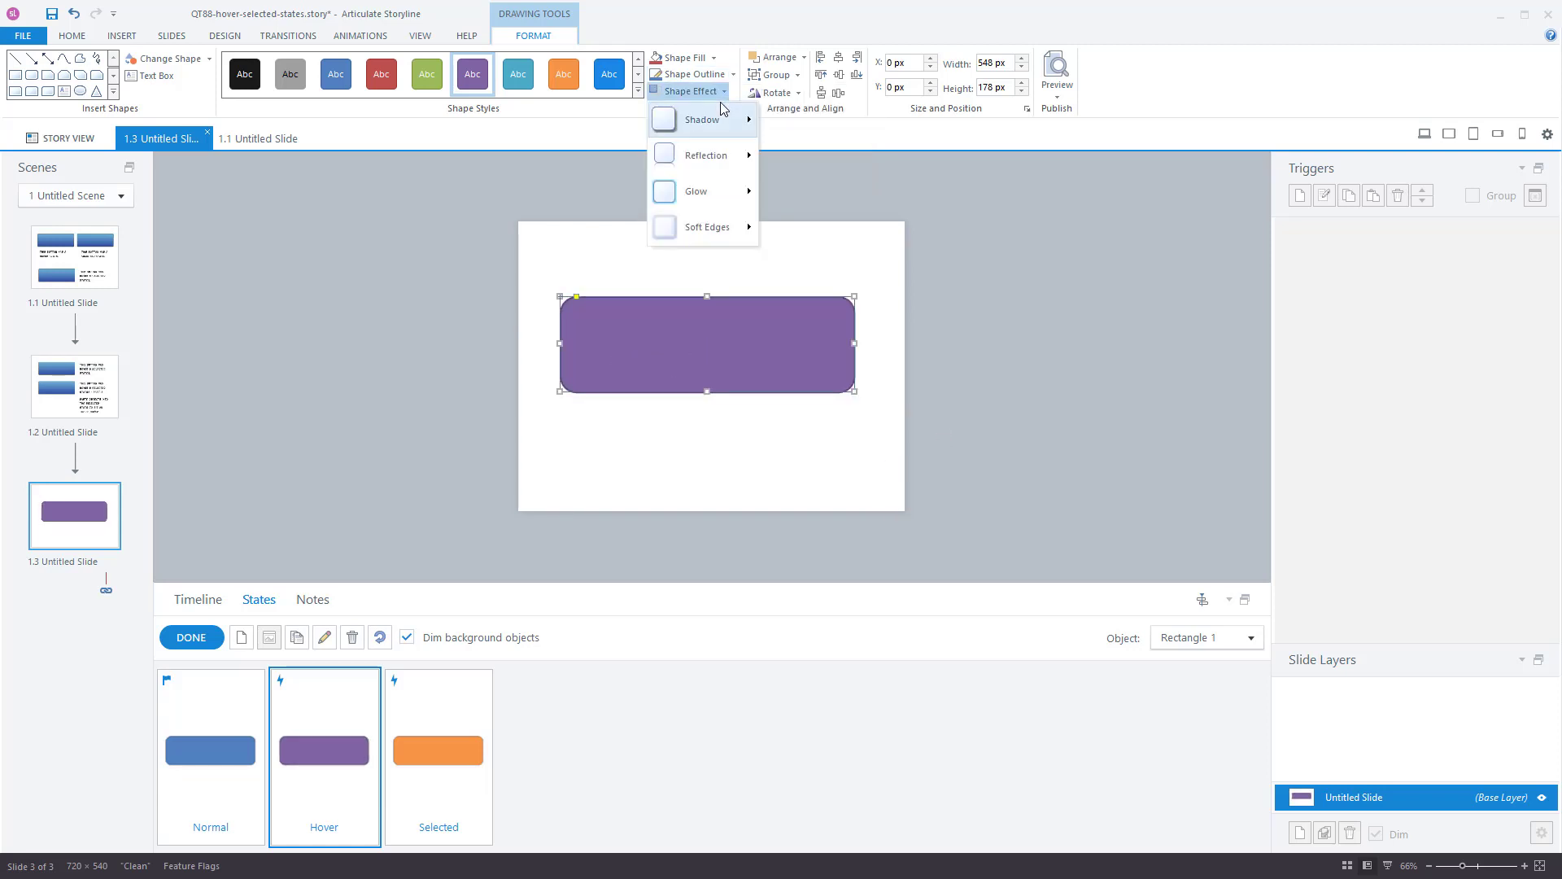
mouse_move(721, 122)
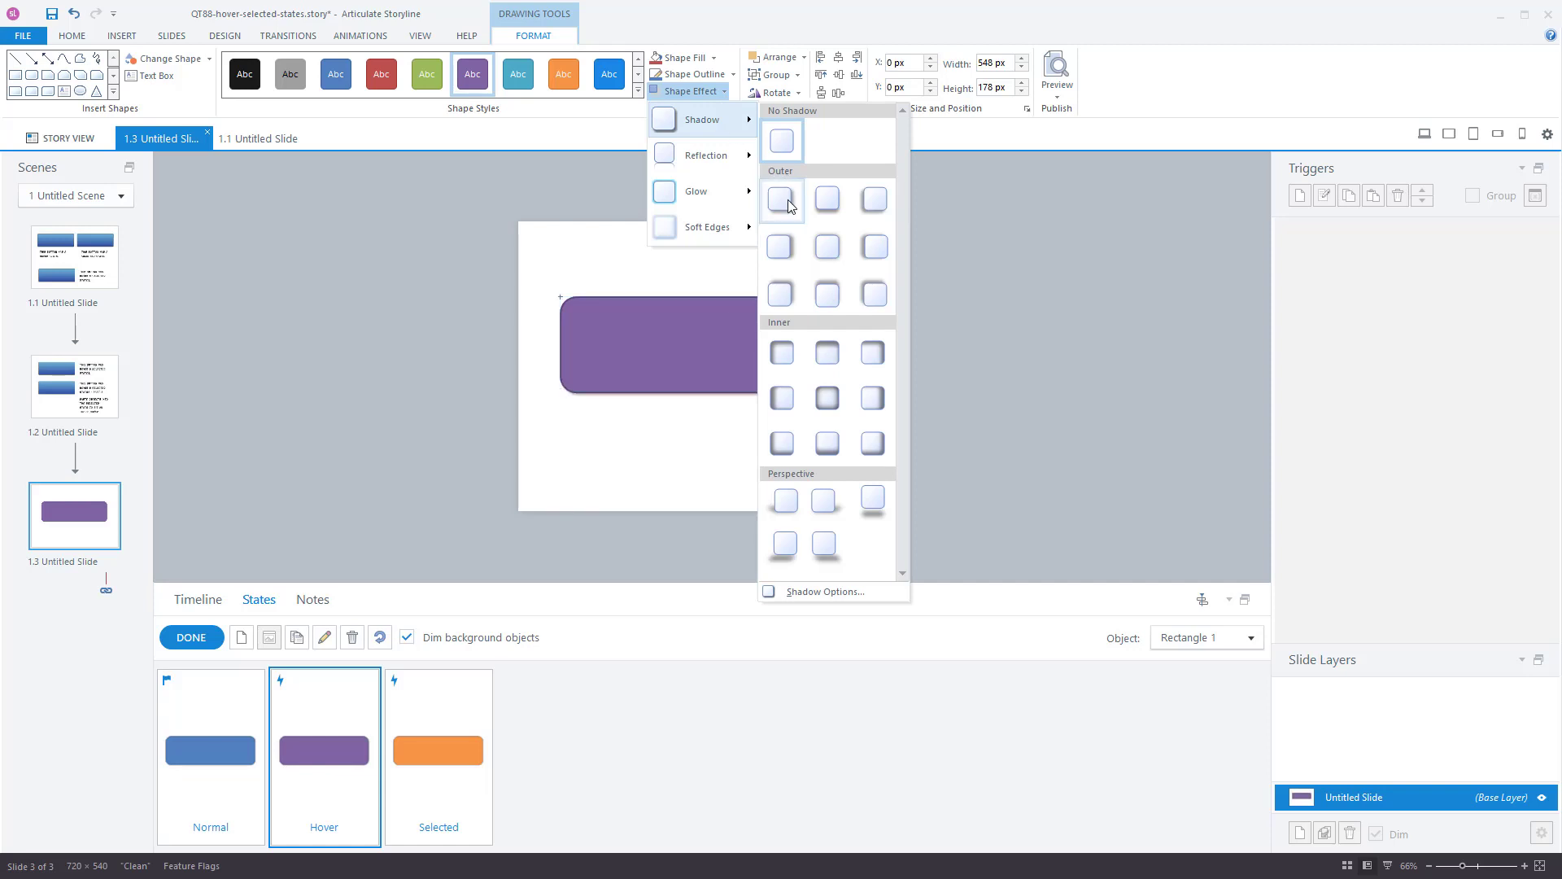
left_click(829, 255)
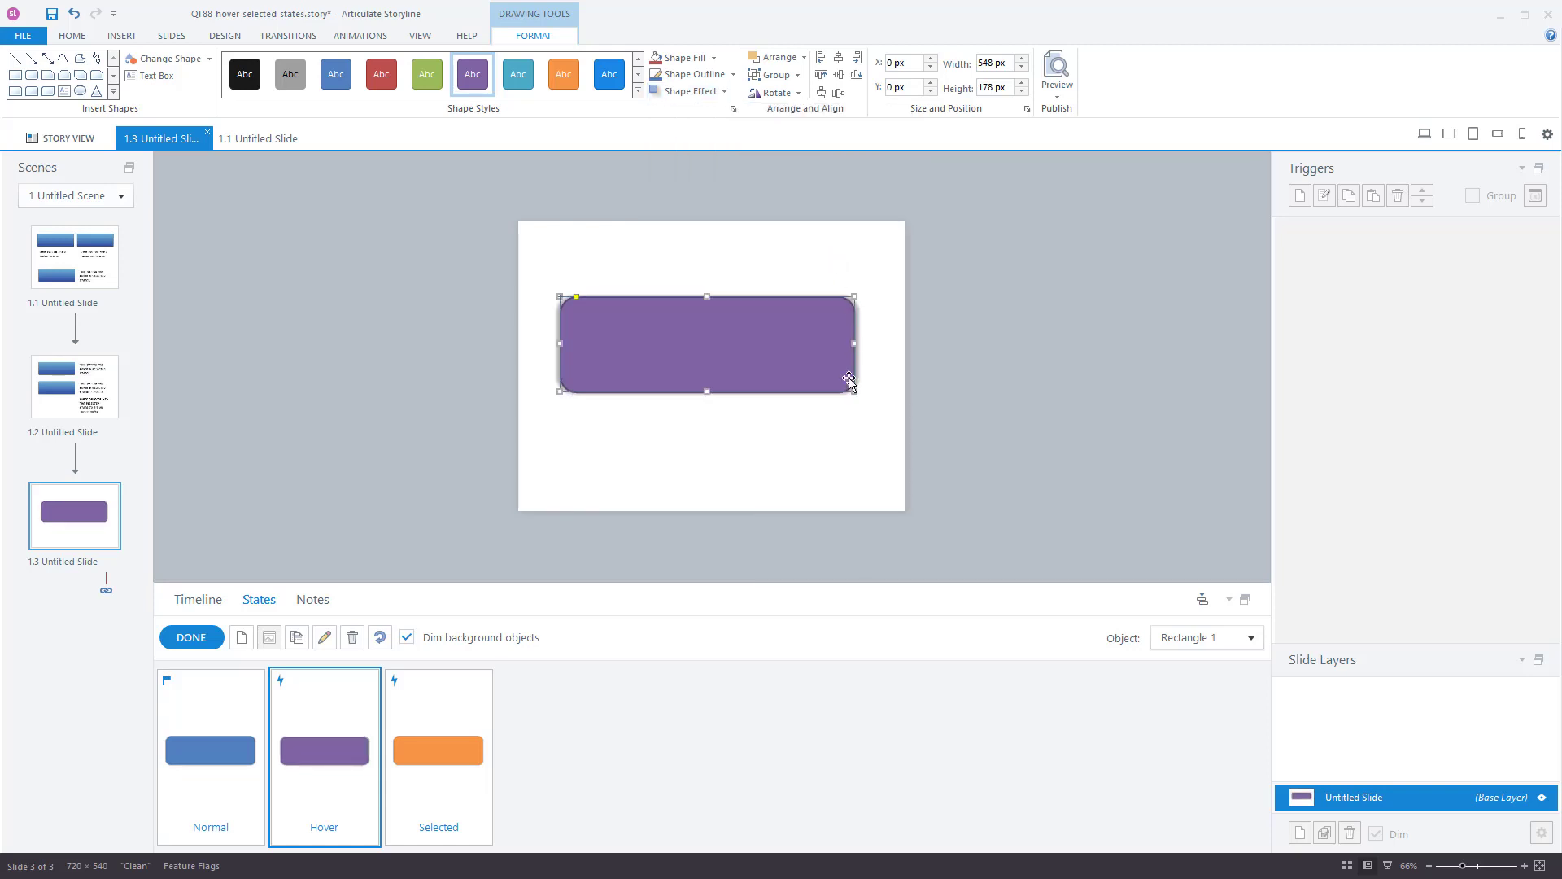
Preview slide 1.3, toggle the rectangle's selection to test how the Hover shadow combines with the Selected state, and close the preview.
left_click(1062, 102)
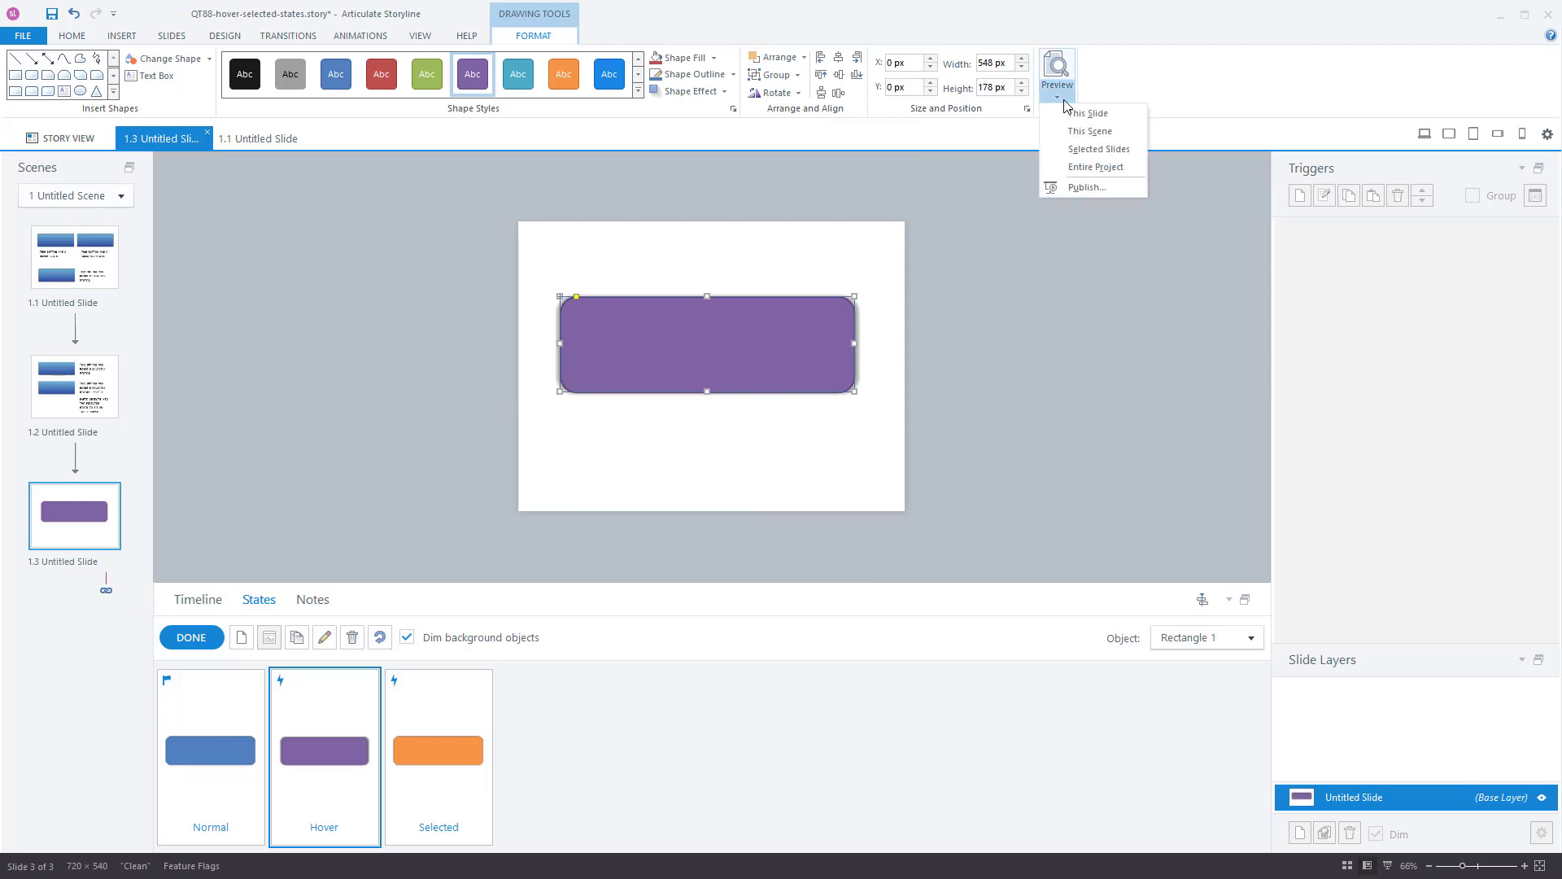
left_click(1089, 131)
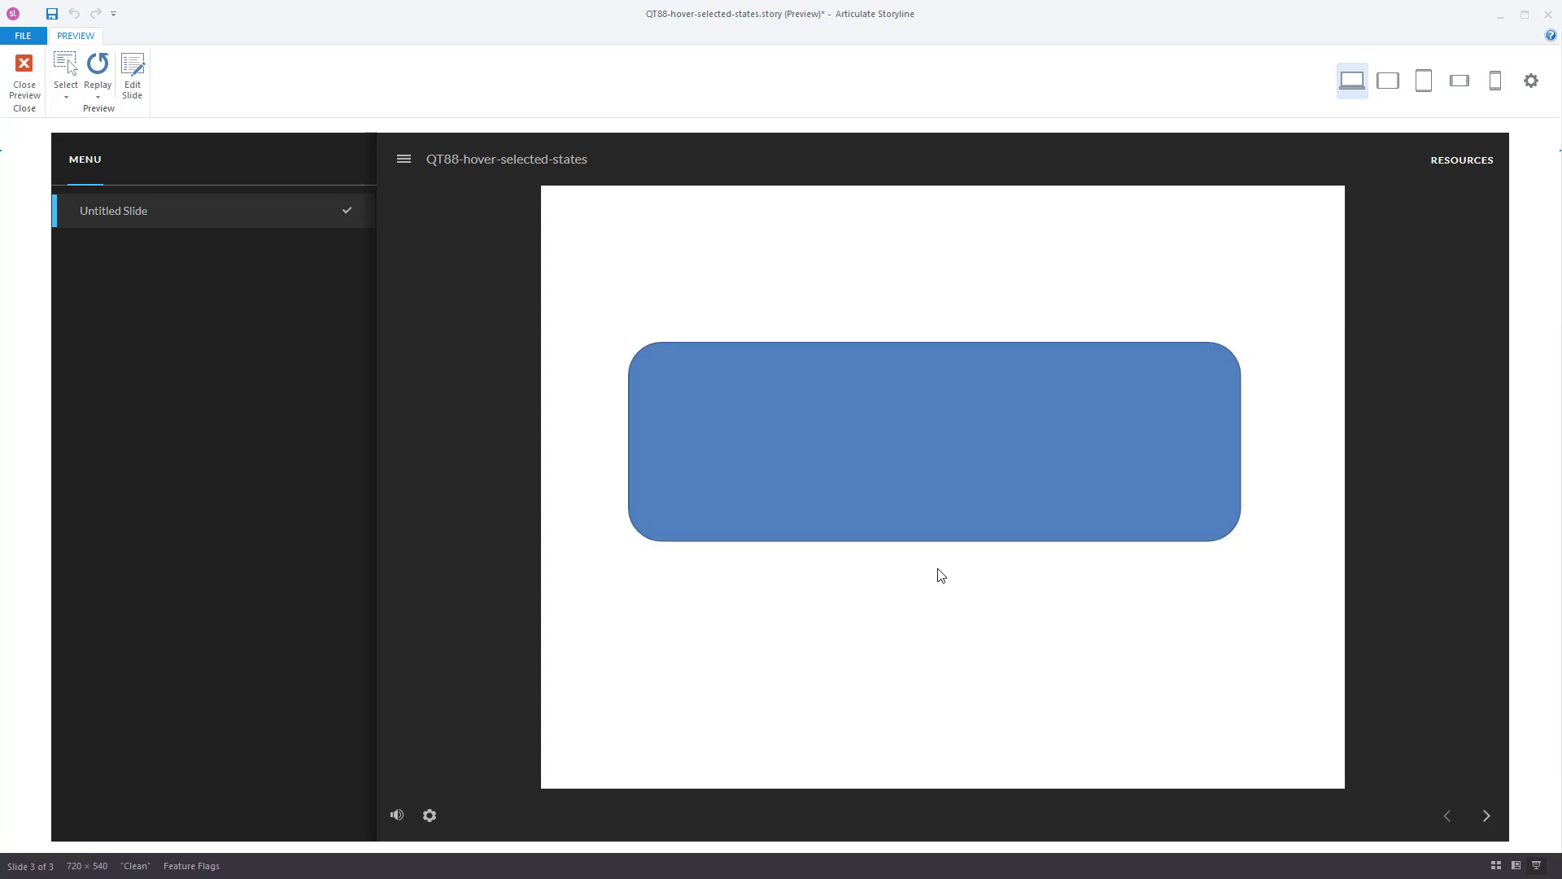
left_click(930, 446)
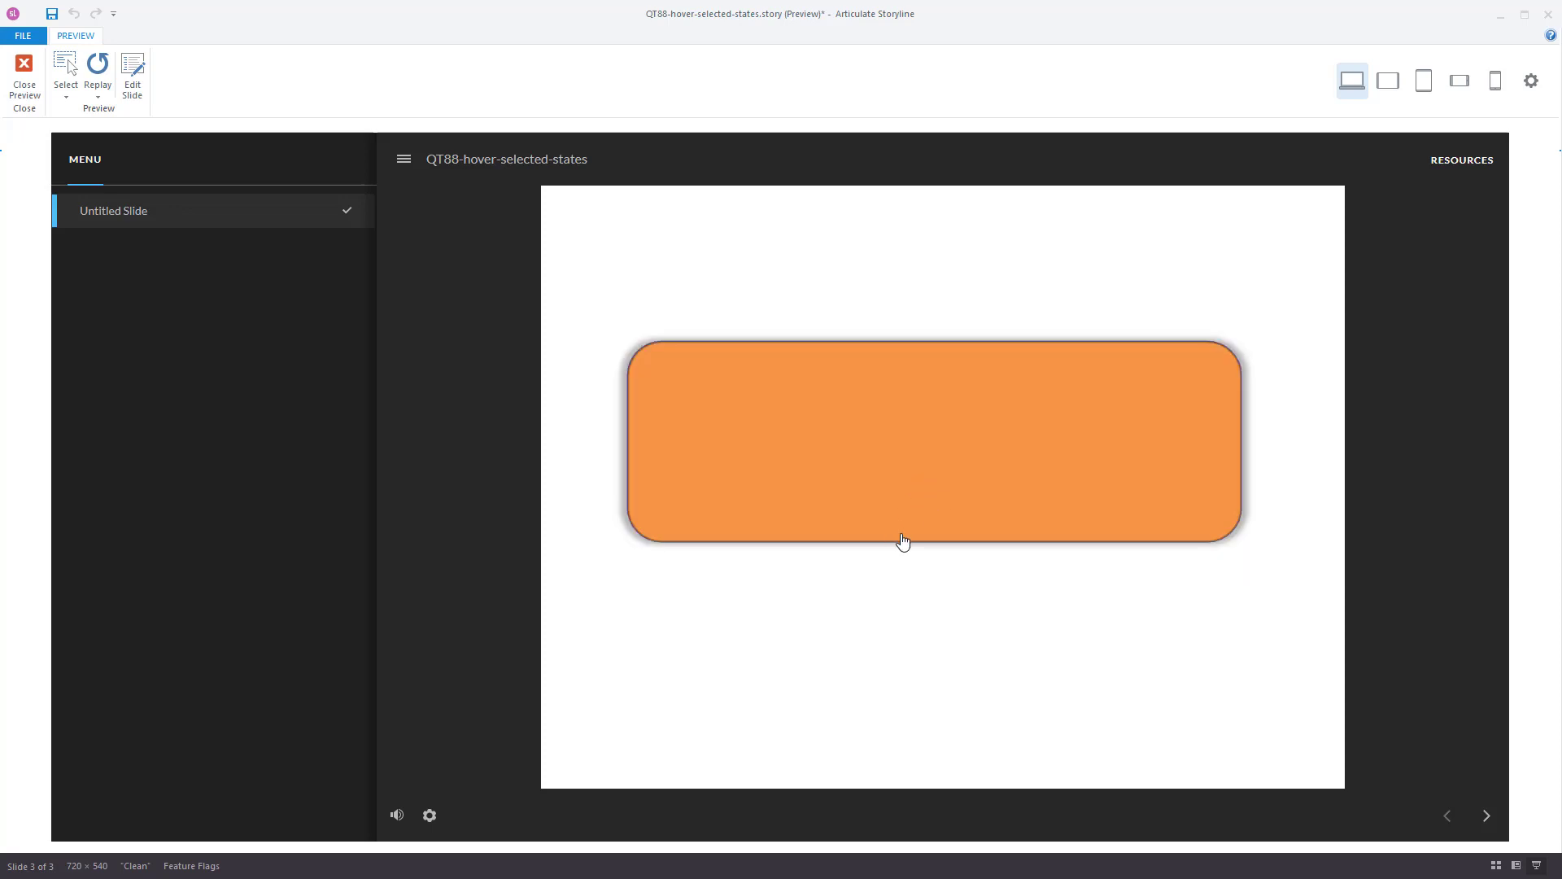
left_click(922, 508)
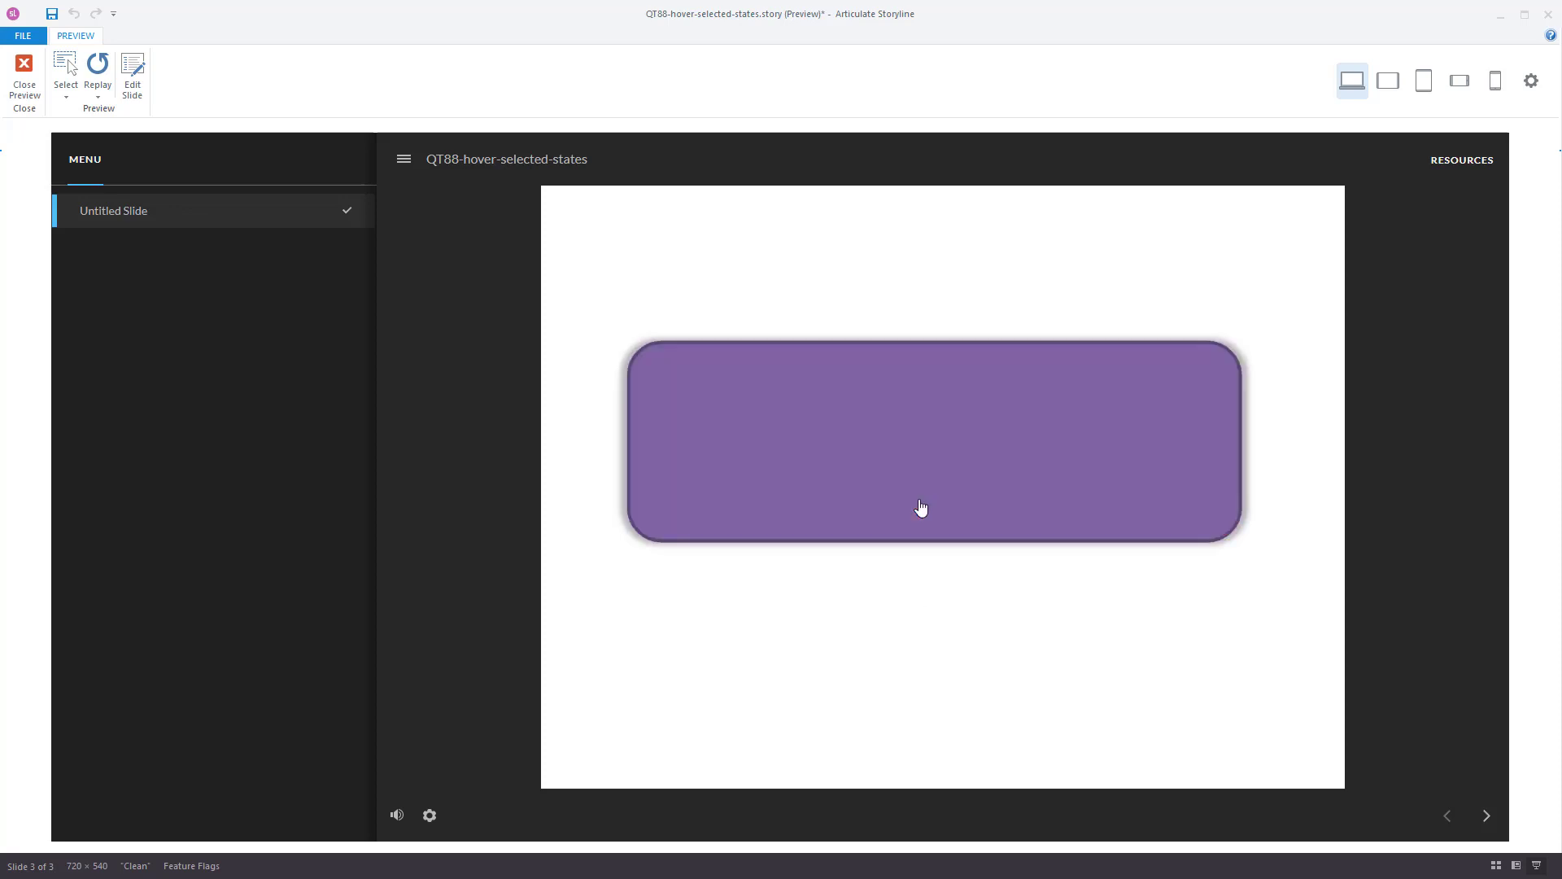
left_click(947, 482)
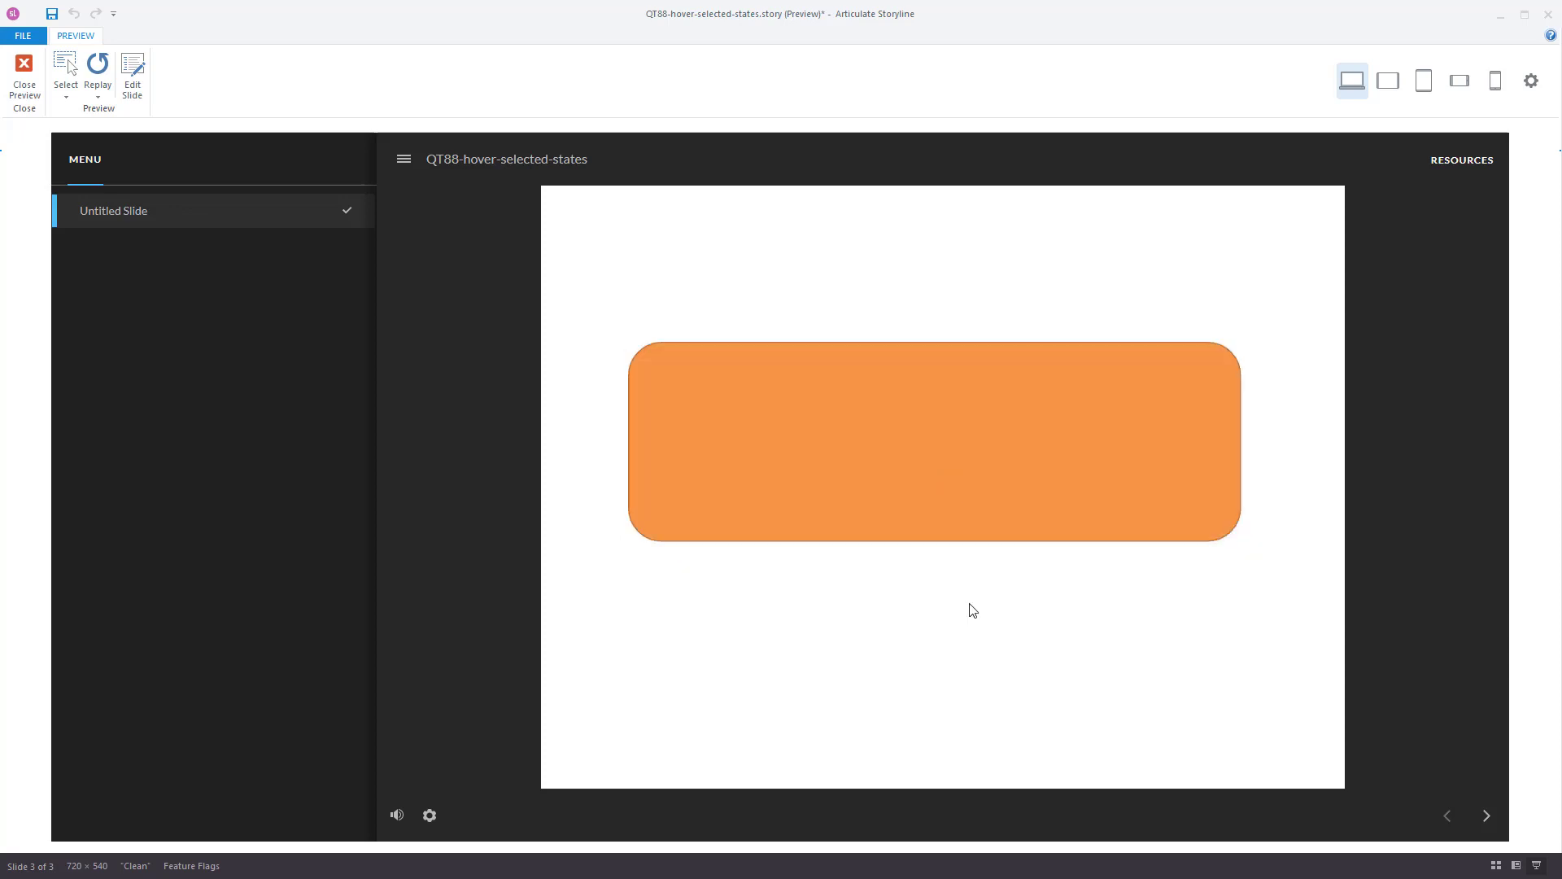
left_click(952, 533)
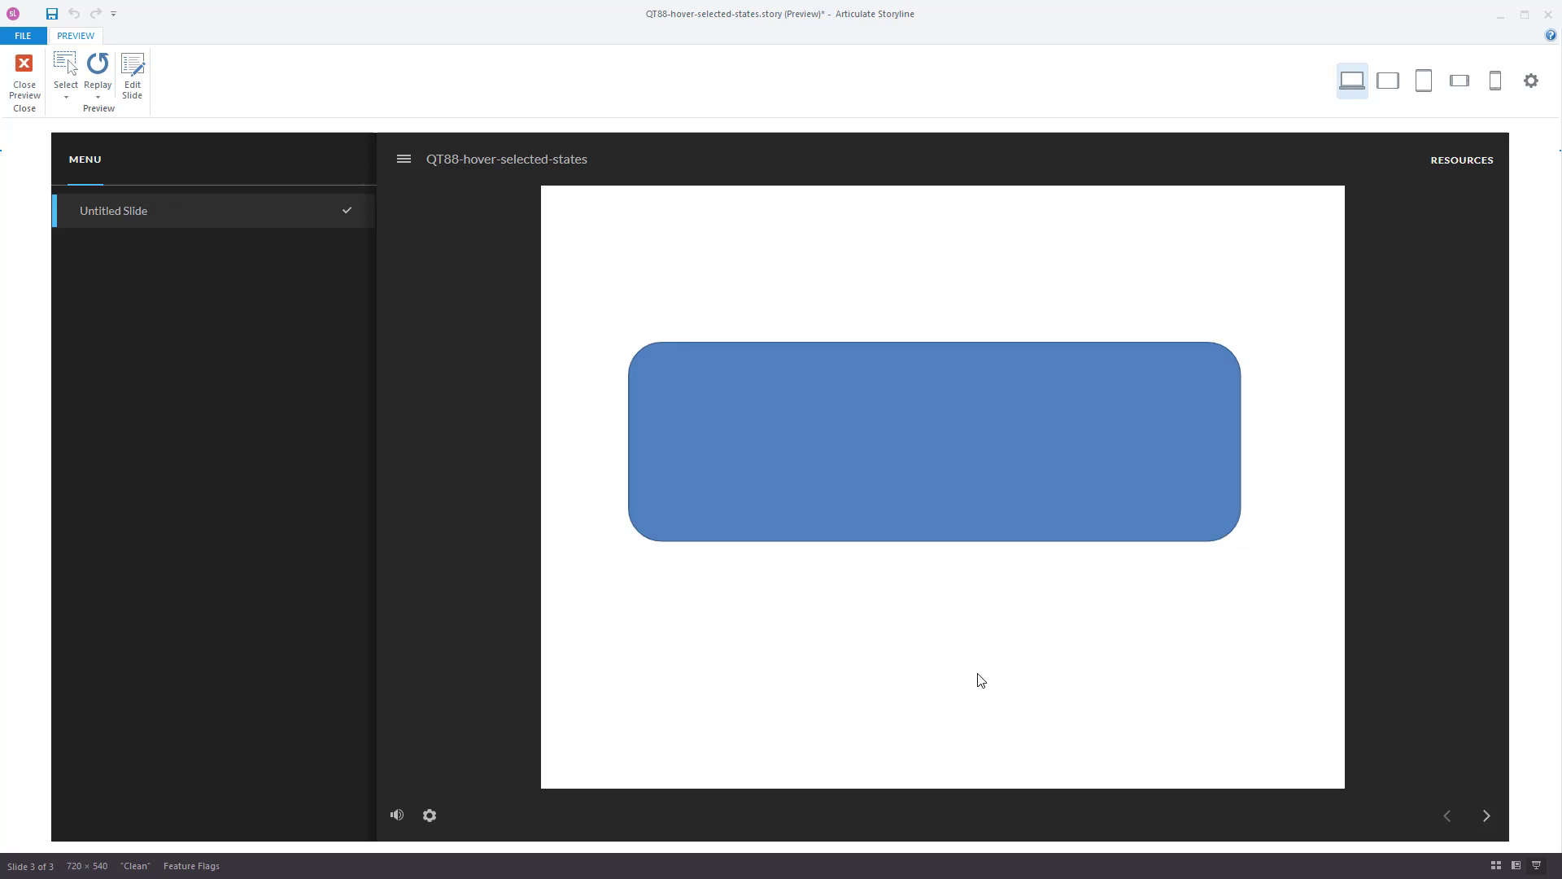
left_click(944, 519)
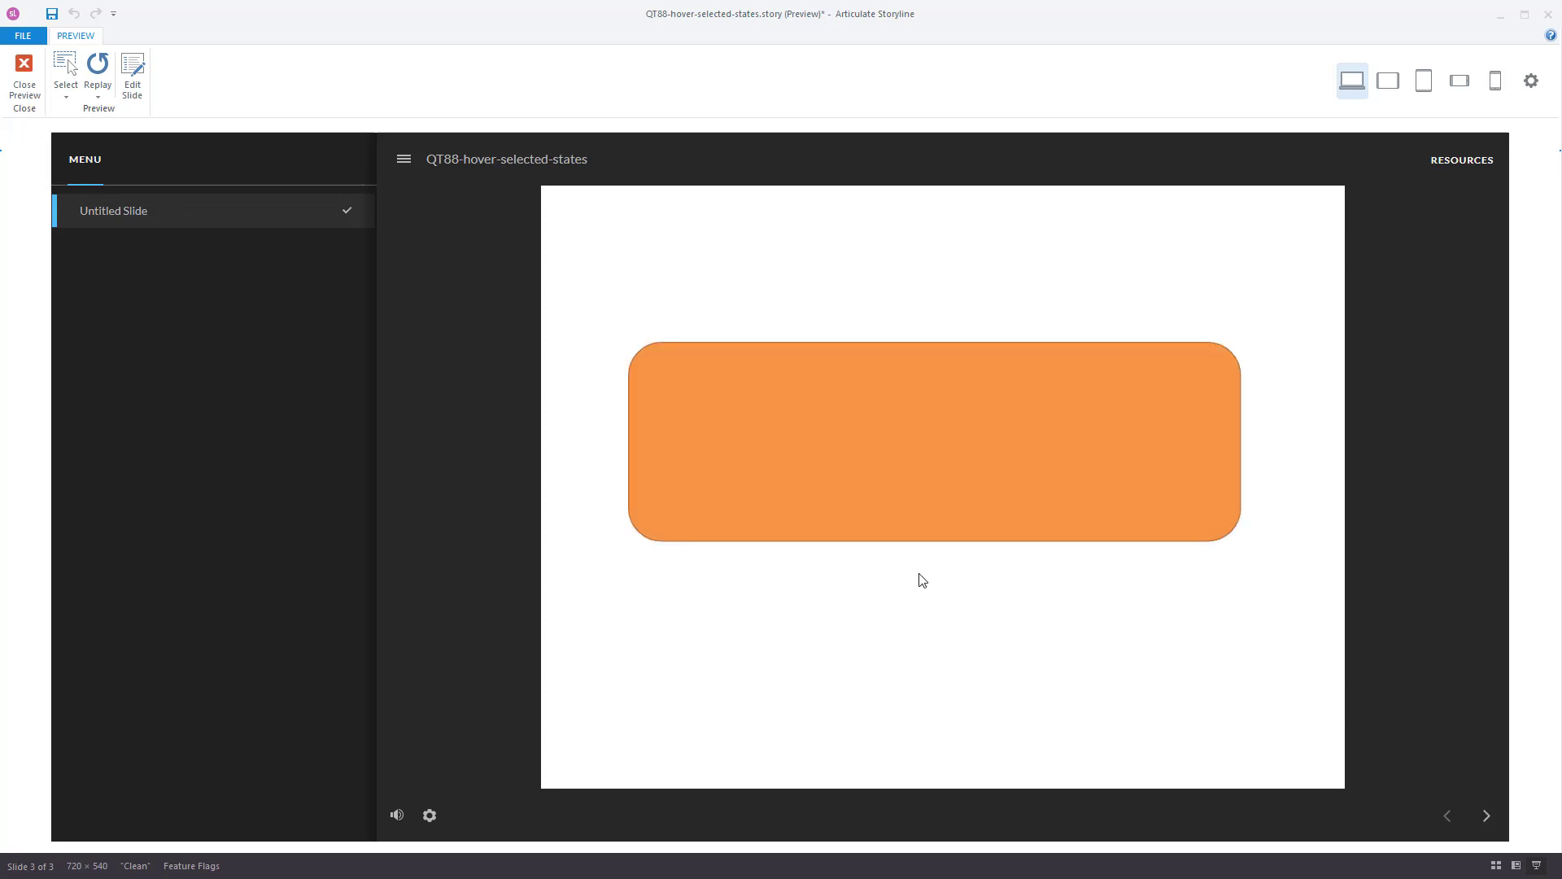
left_click(24, 72)
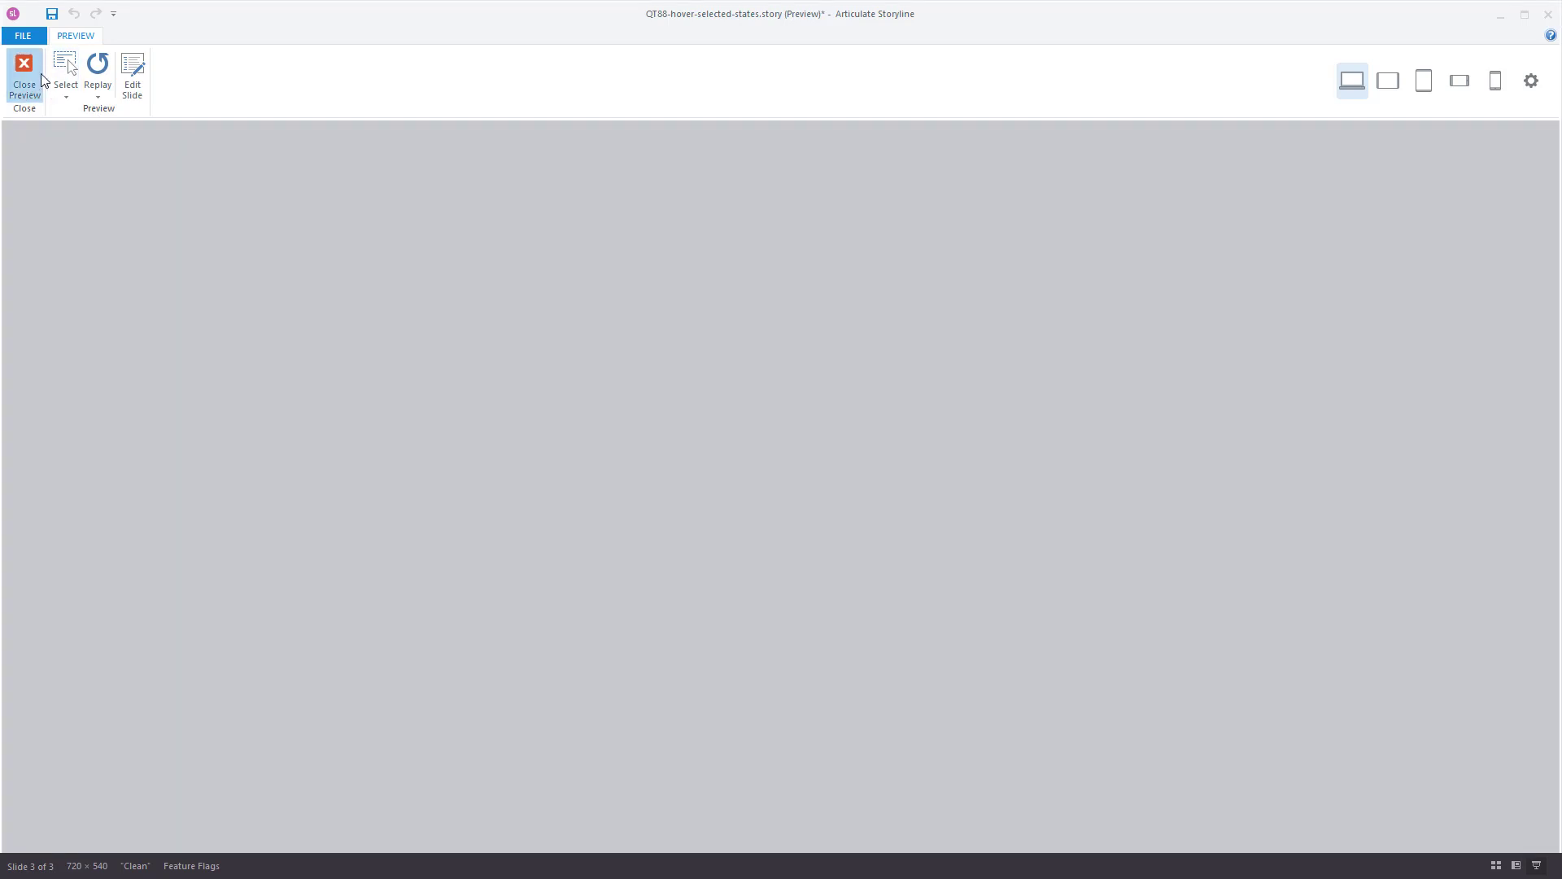